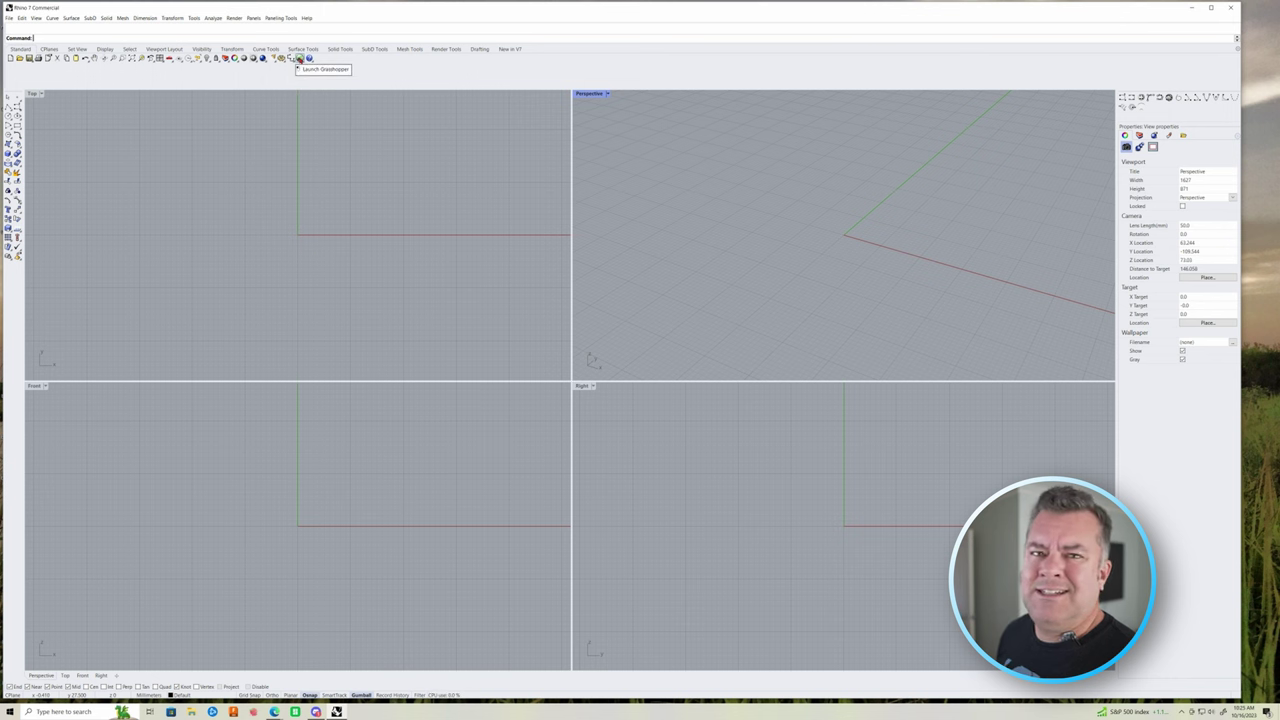
Launch Grasshopper and arrange its window side by side with the Rhino window
left_click(298, 58)
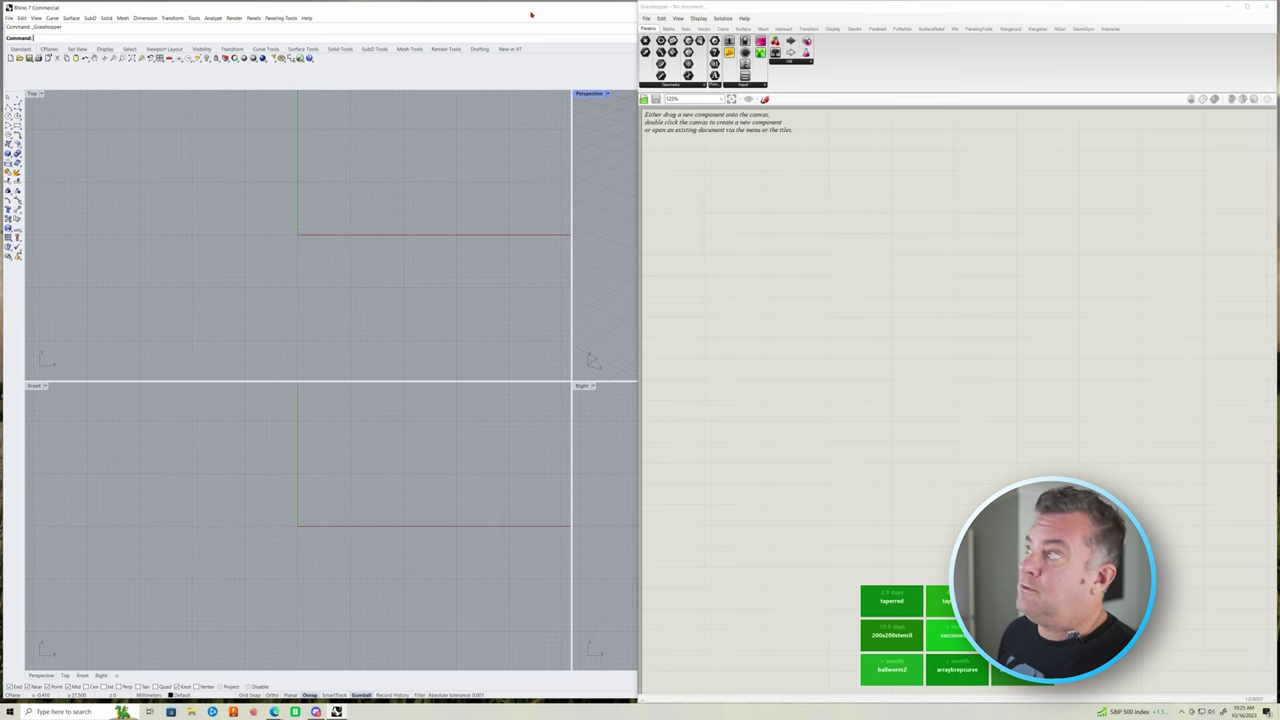
left_click_drag(531, 14, 1, 77)
left_click(786, 6)
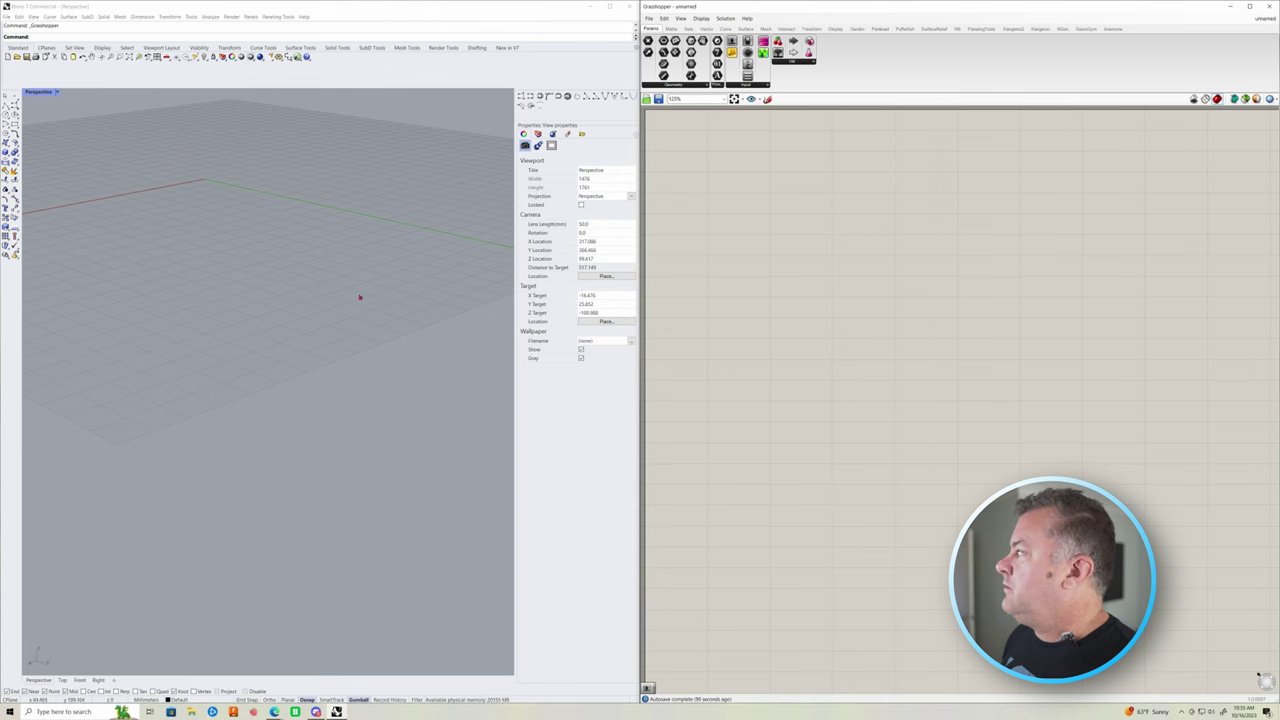
Place a Hexagonal grid component on the empty Grasshopper canvas
double_click(827, 278)
type("he")
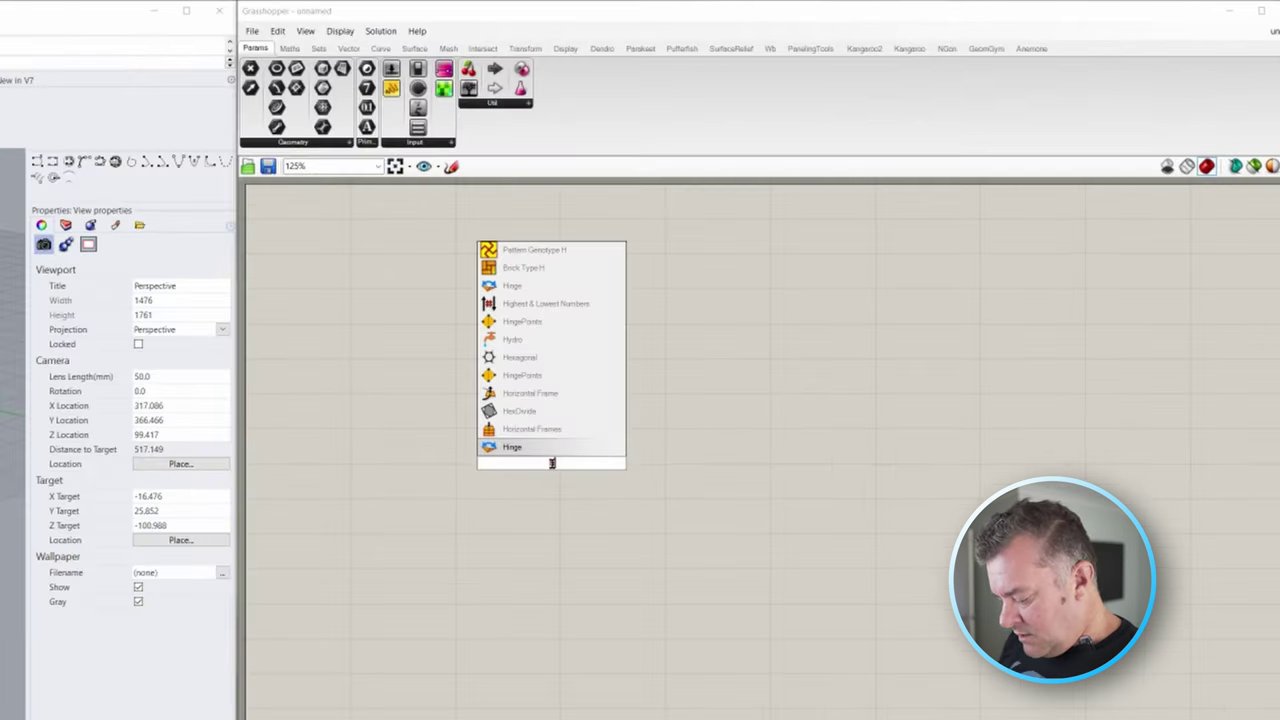
type("x")
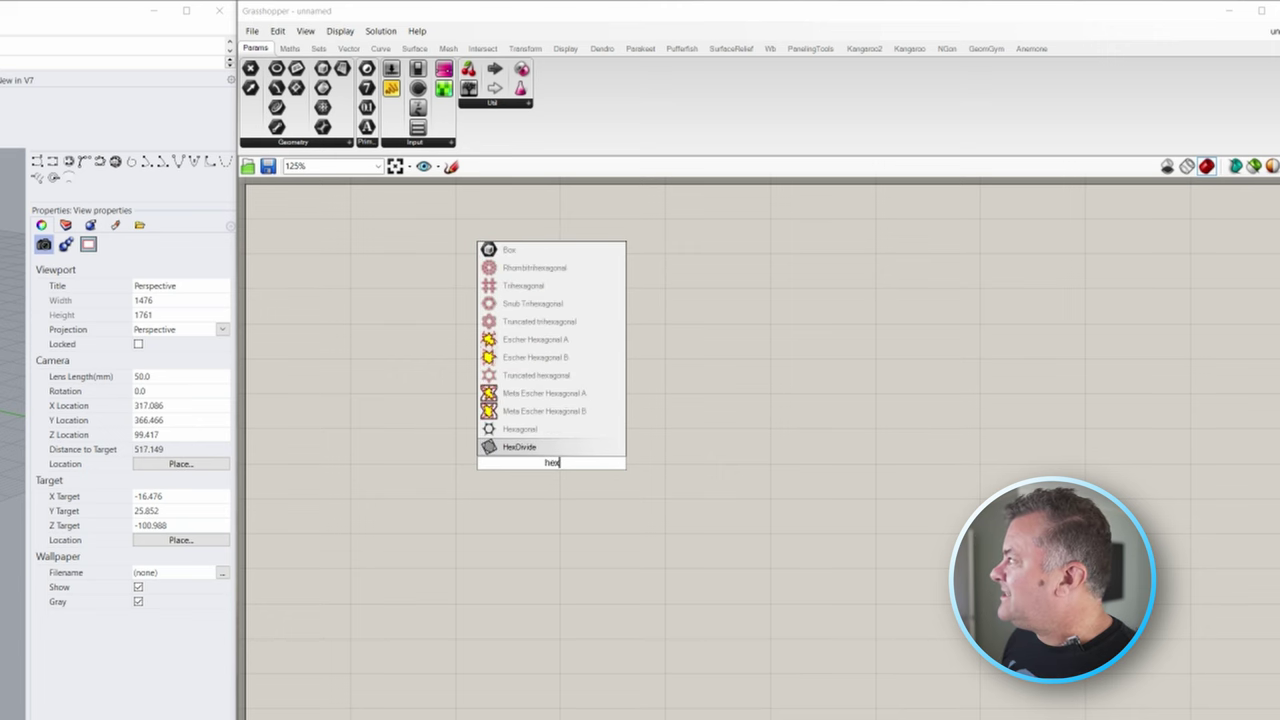
left_click(506, 428)
left_click(566, 468)
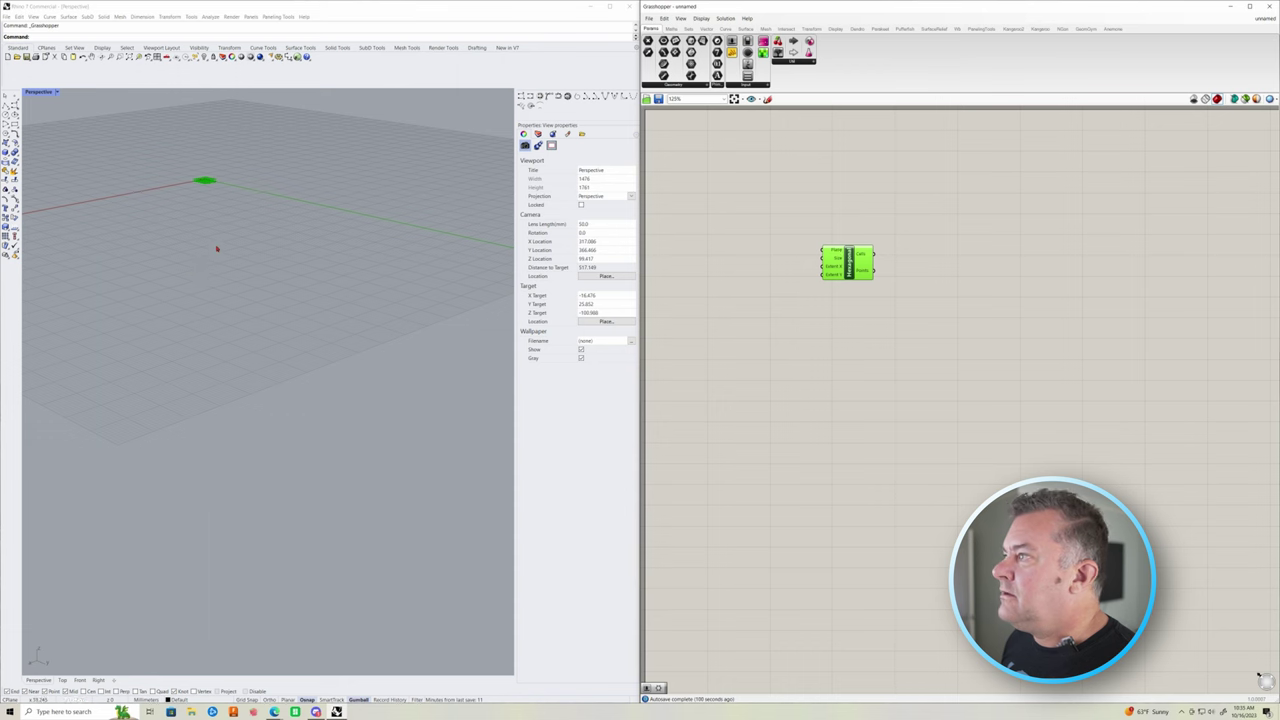
Add a number slider set to 100 and wire it to the Hexagonal component's Extent X and Extent Y inputs
right_click_drag(217, 249, 206, 203)
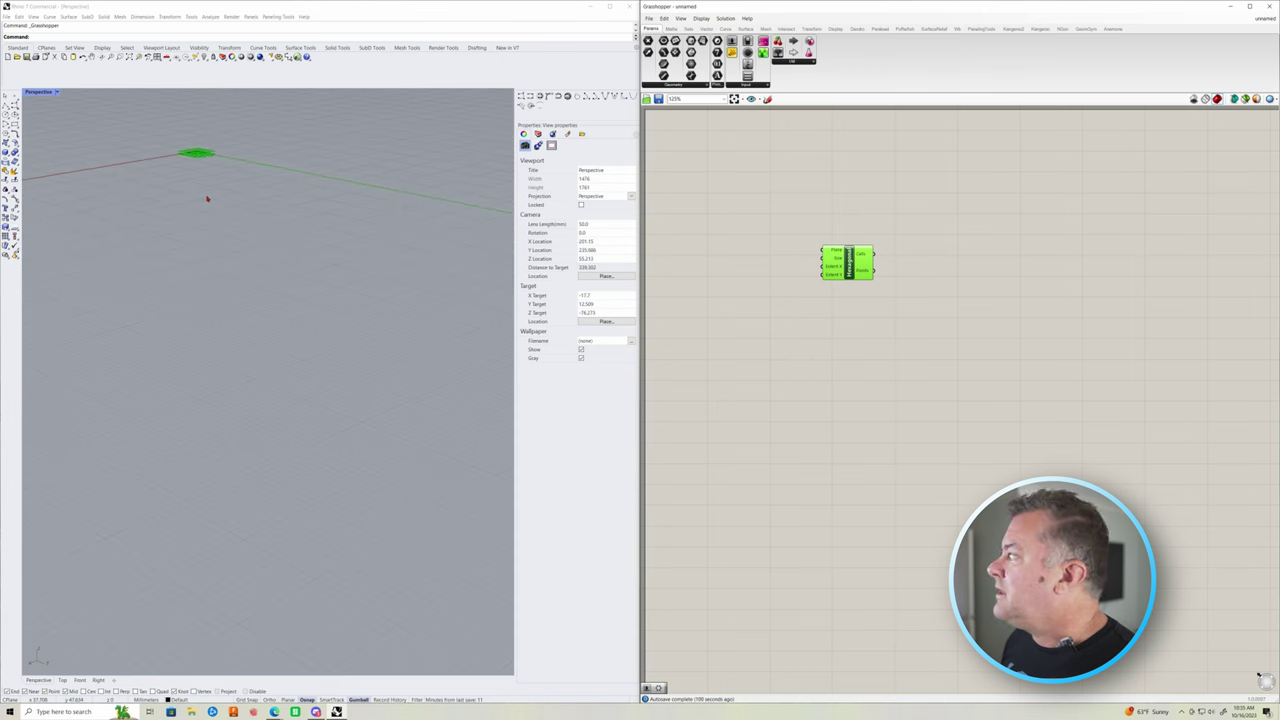
left_click(760, 323)
double_click(759, 322)
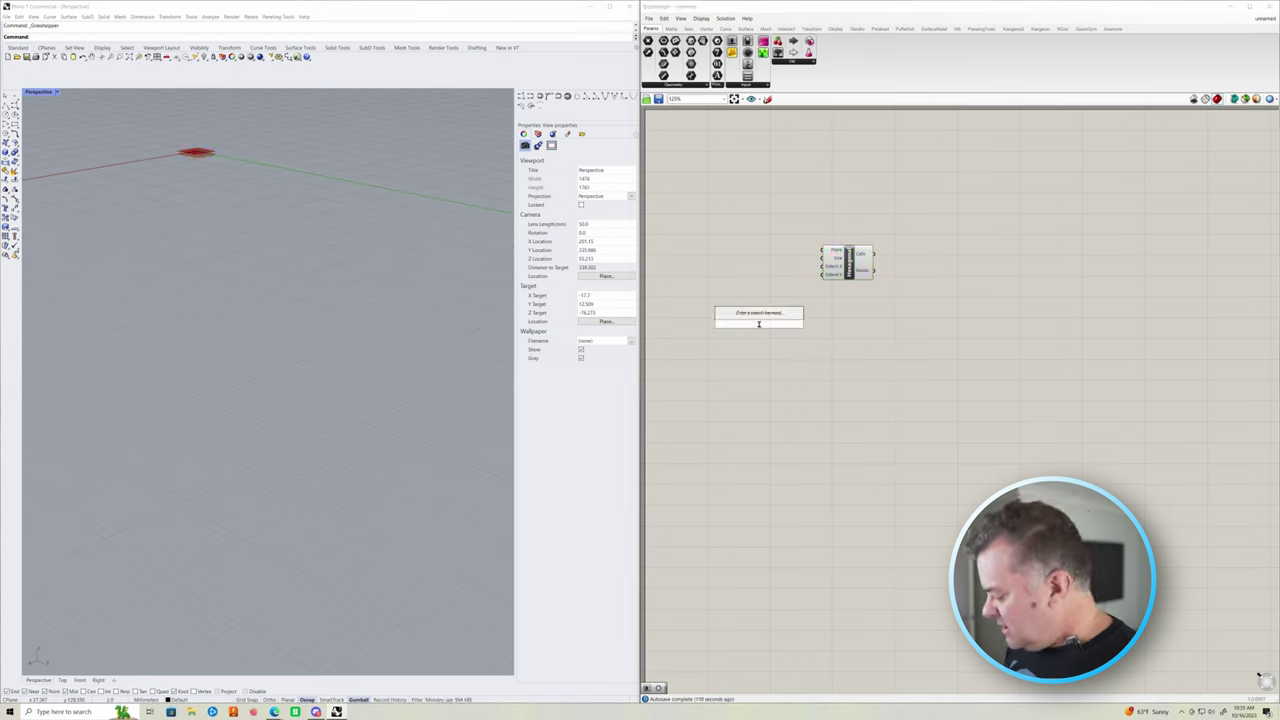
type("100")
key("Return")
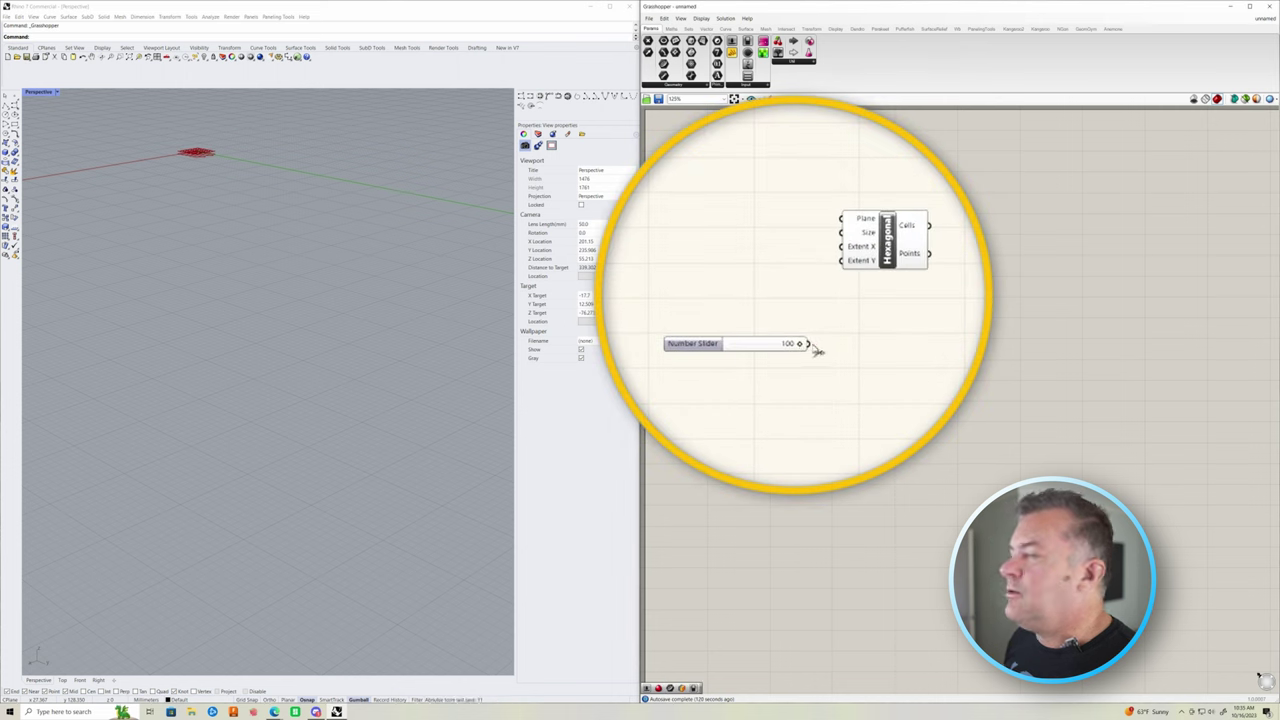
left_click_drag(810, 345, 841, 246)
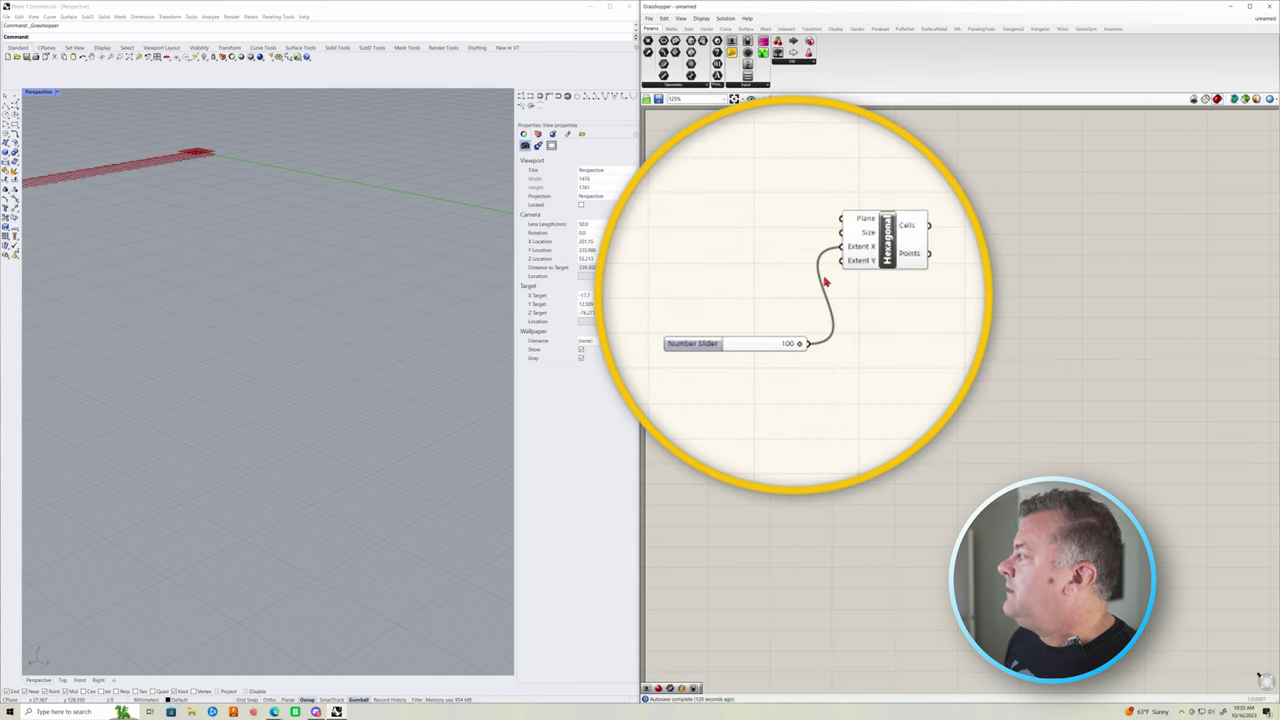
left_click_drag(811, 345, 841, 260)
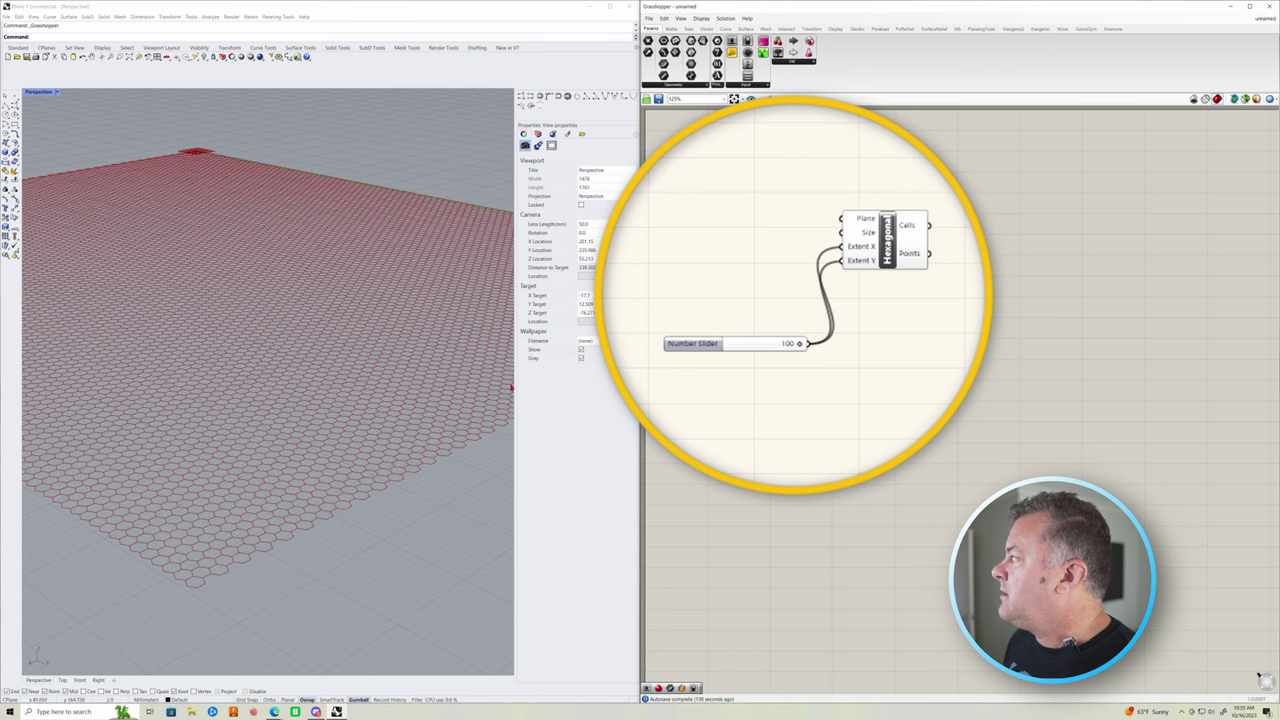
Add a number slider set to 1.8 and wire it to the Hexagonal component's Size input
mouse_move(866, 235)
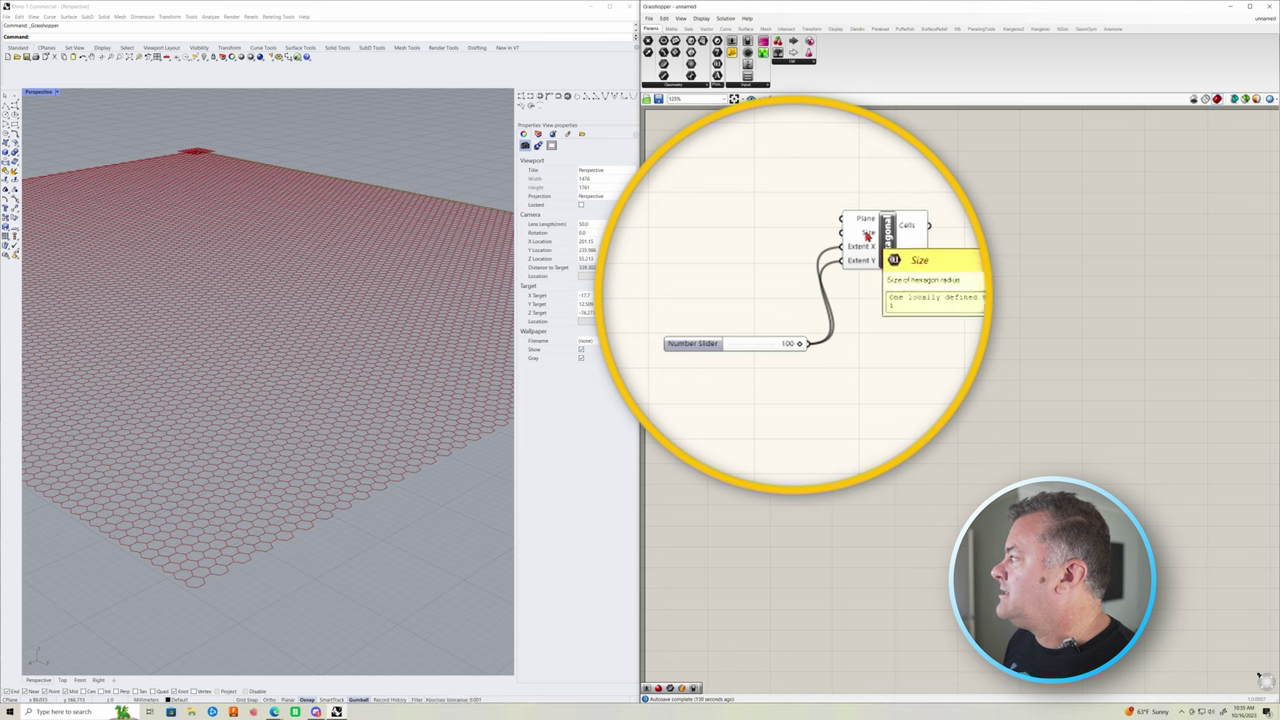
double_click(697, 239)
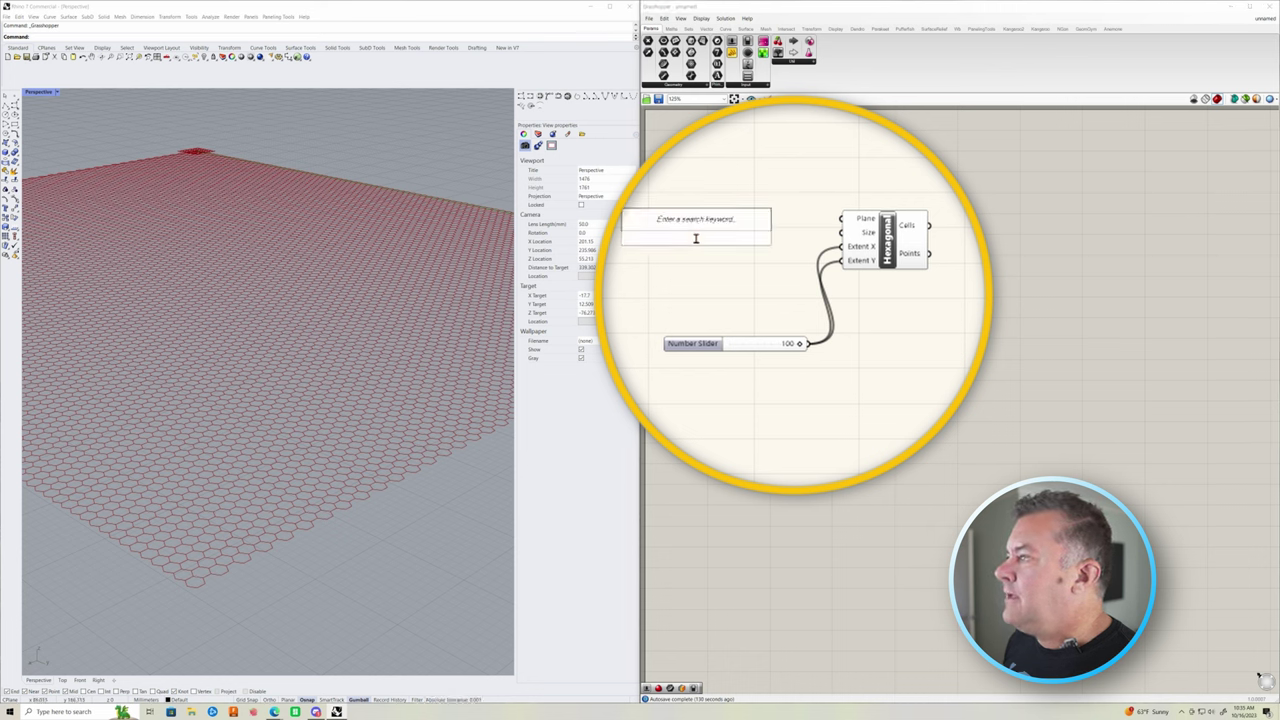
type("1.8")
key("Return")
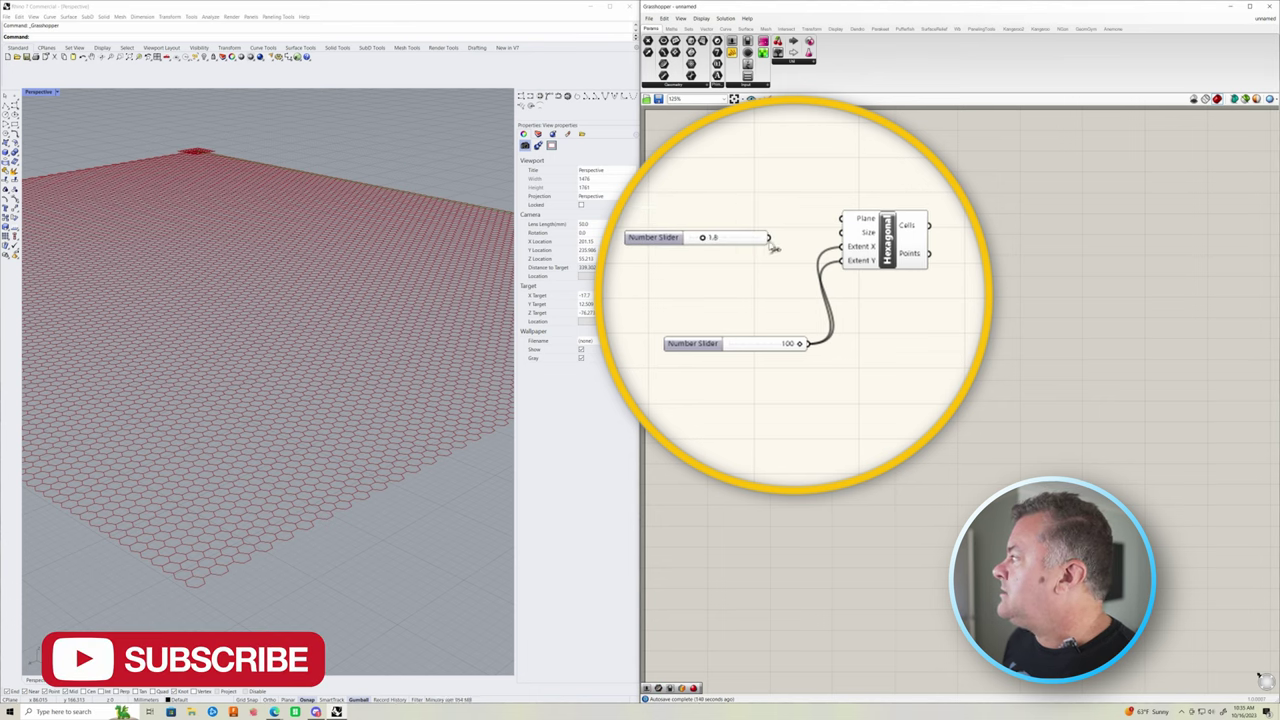
left_click_drag(770, 240, 840, 233)
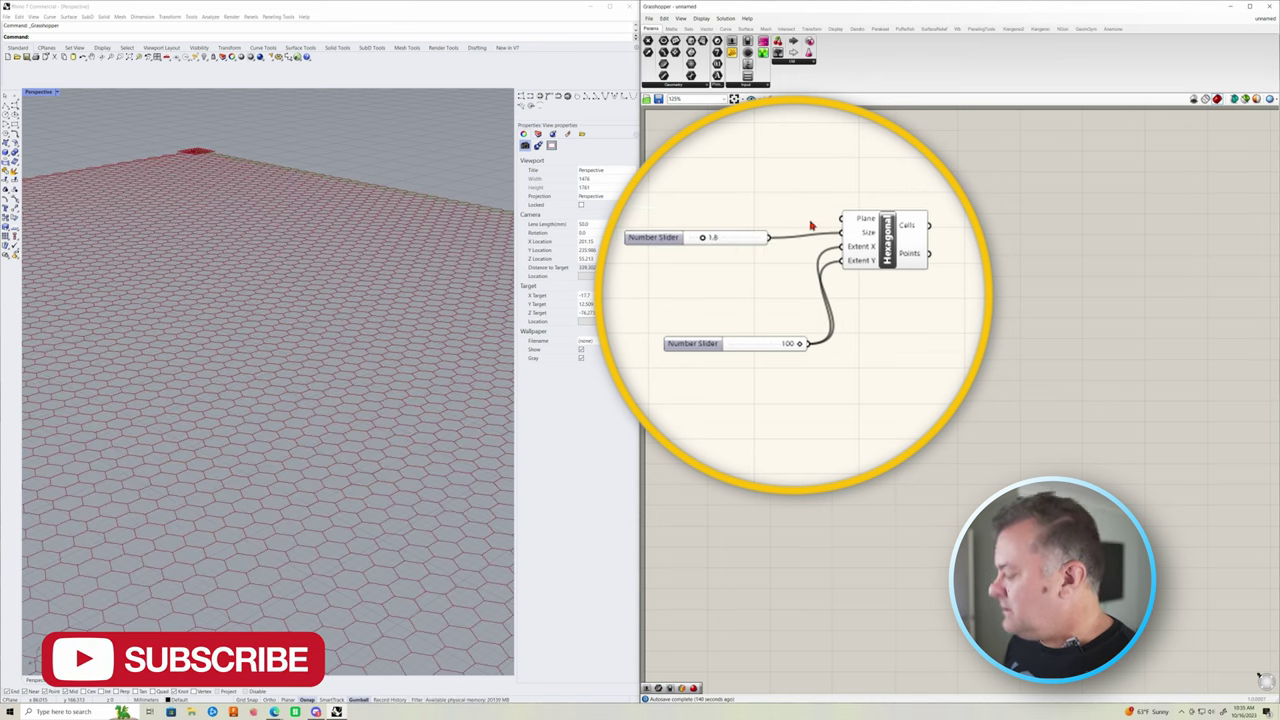
Set the slider driving the hexagonal grid's Extent X and Extent Y to 80
scroll(287, 356, "up", 2)
scroll(287, 356, "up", 2)
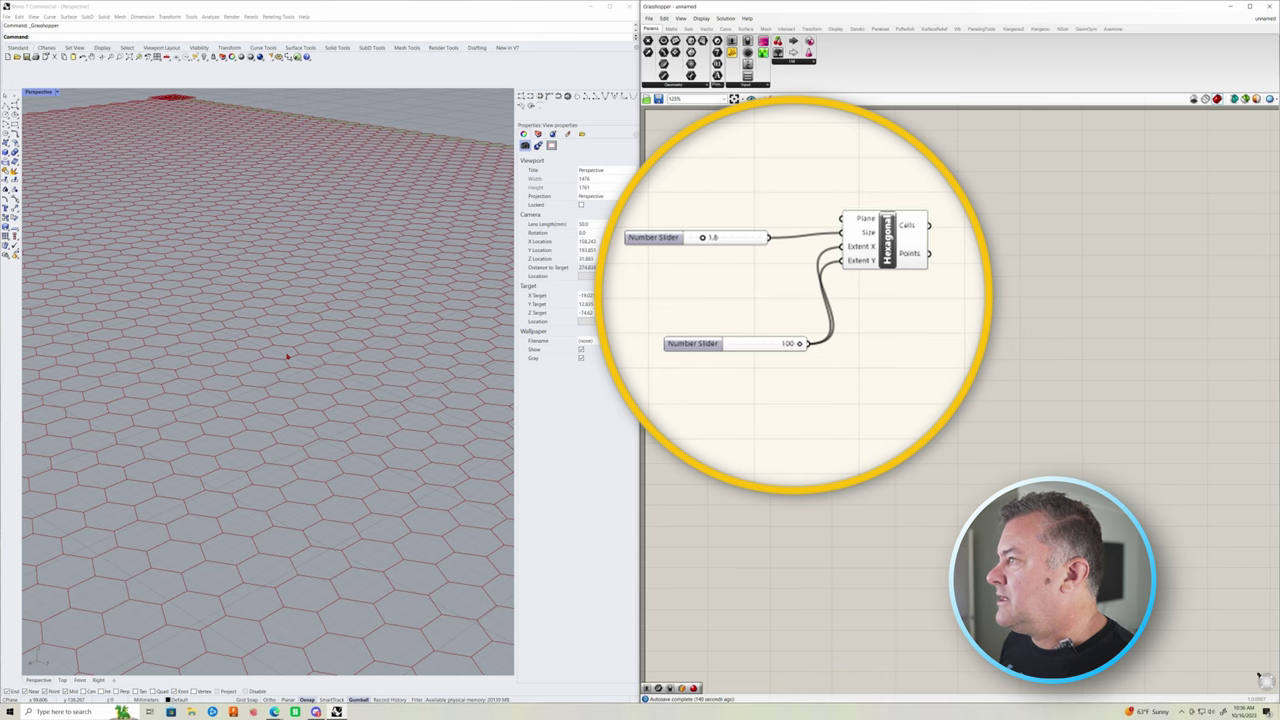
scroll(287, 356, "down", 5)
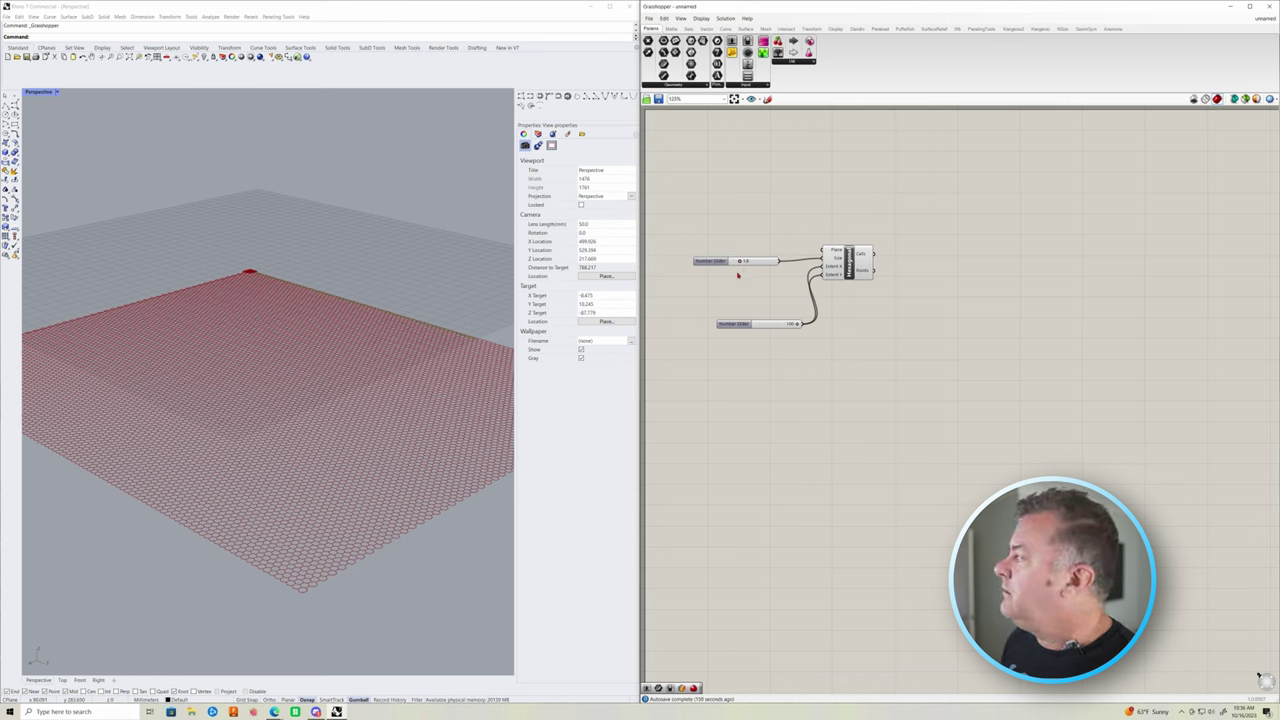
double_click(776, 324)
type("40")
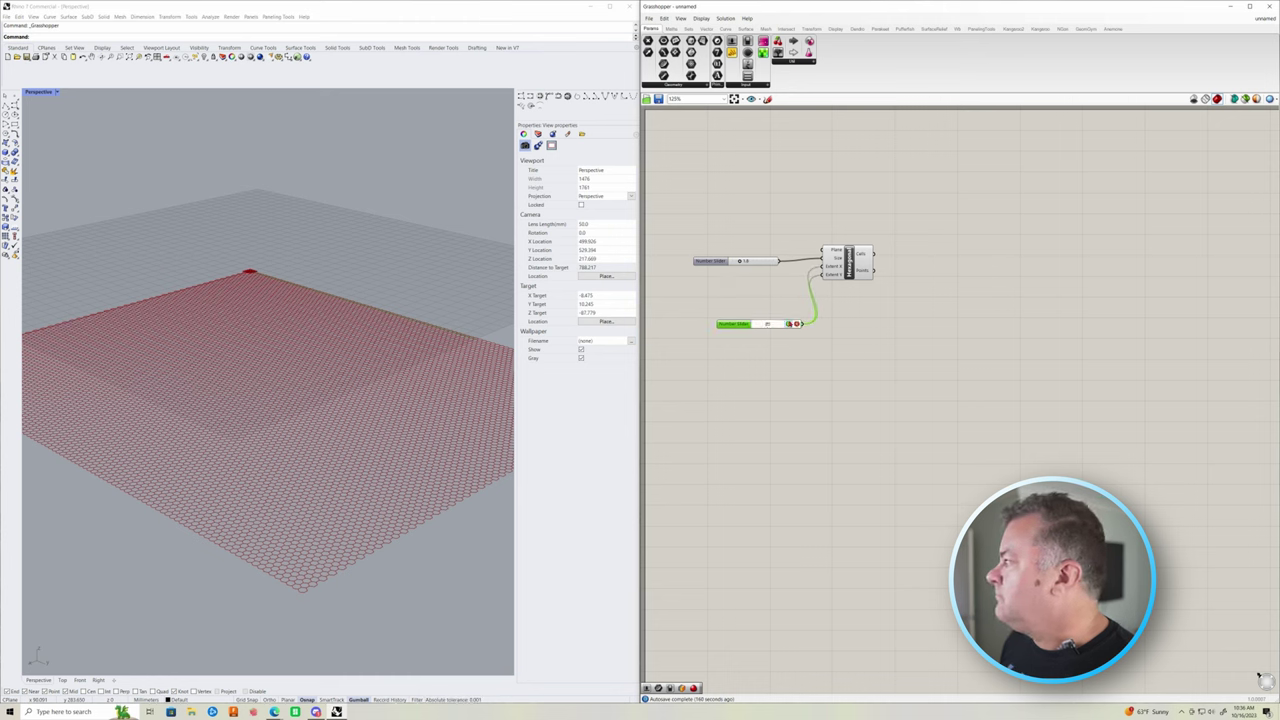
key("Return")
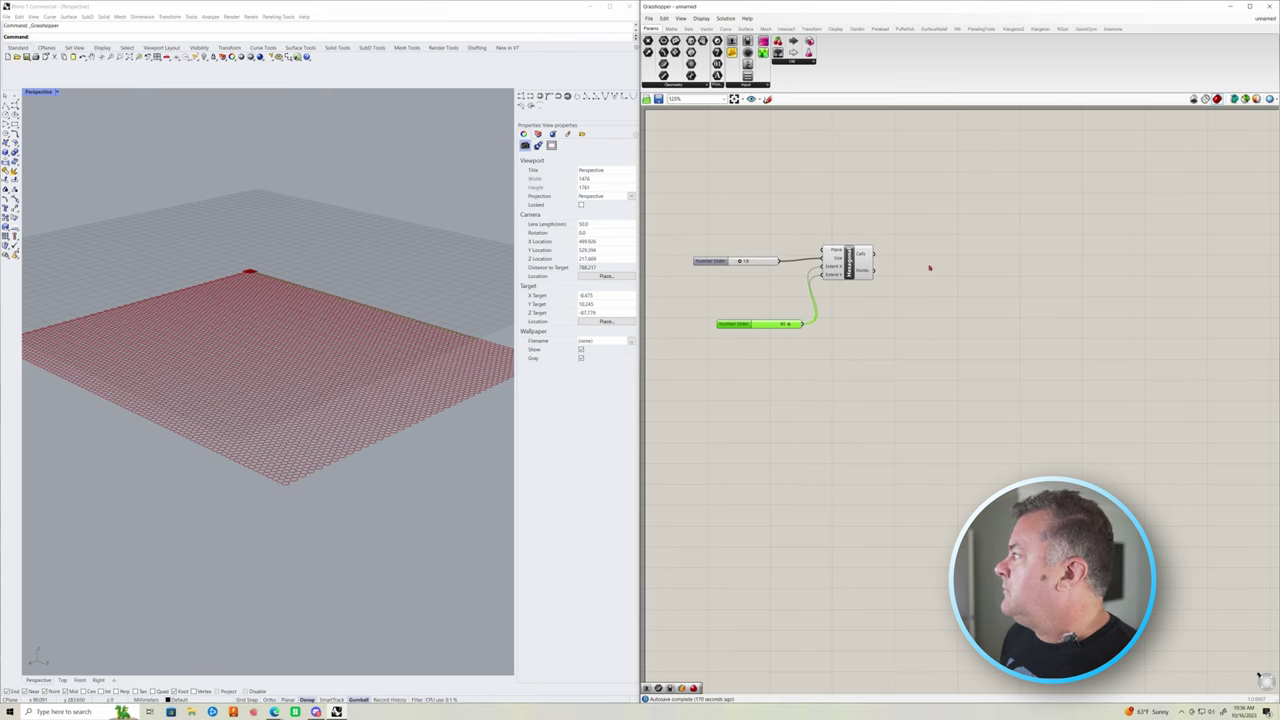
Add a Weaverbird's Picture Frame component and wire the Hexagonal Cells output to its Mesh/Polylines input
double_click(954, 285)
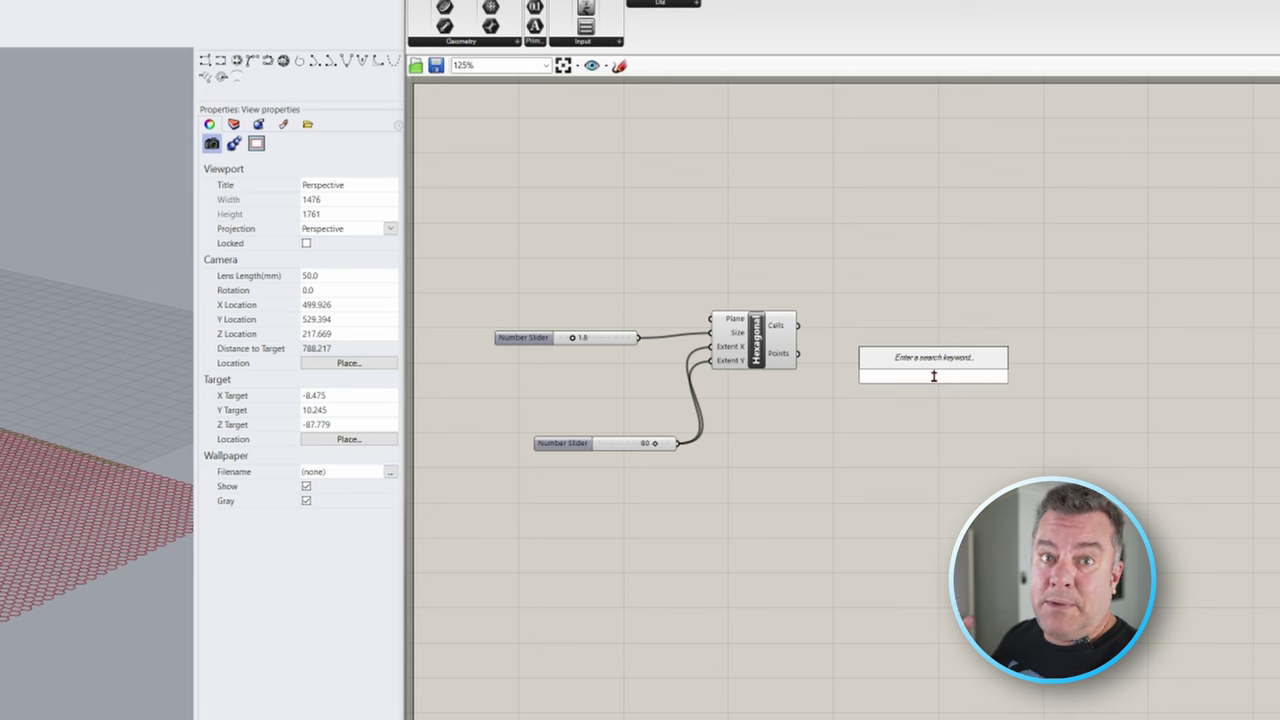
type("picture")
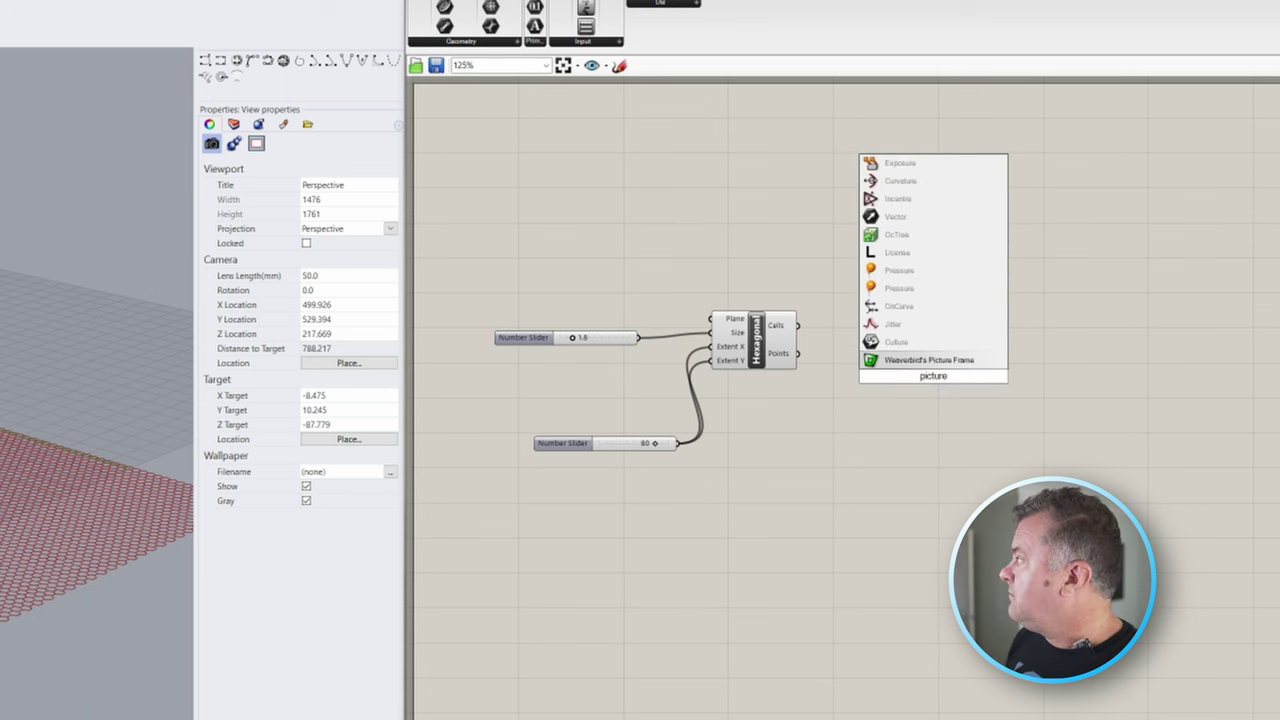
key("Return")
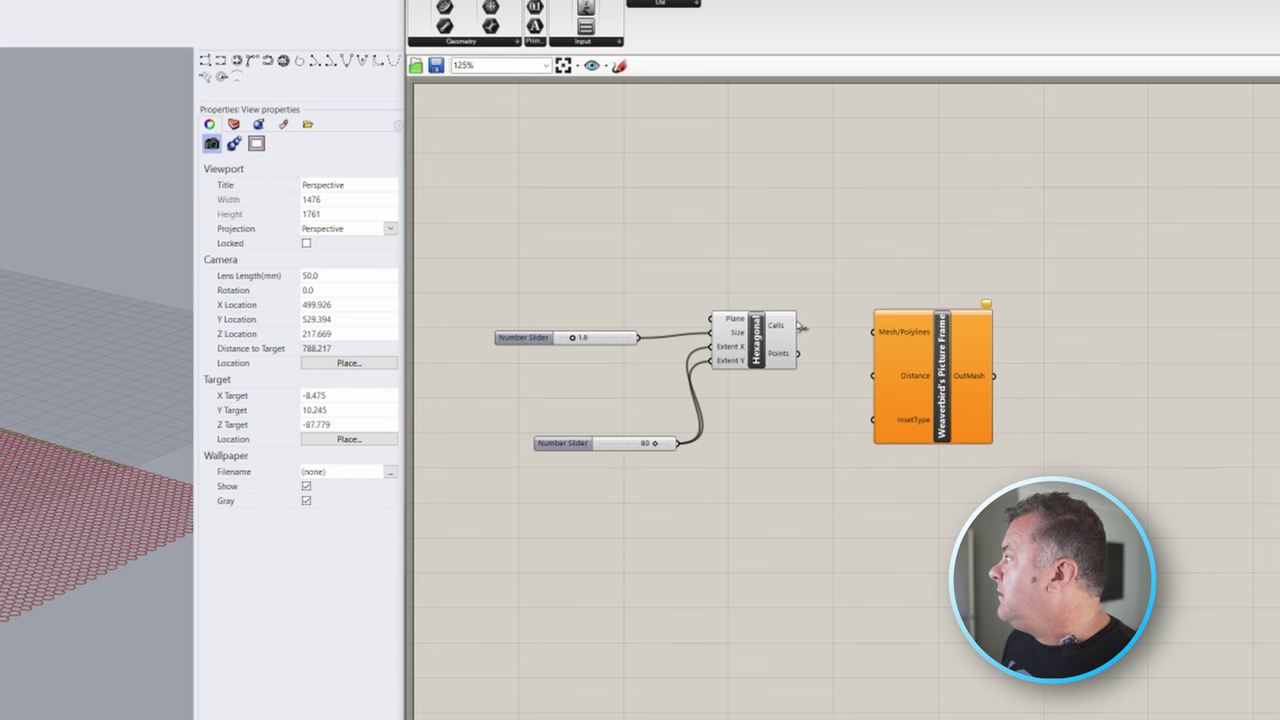
left_click_drag(800, 326, 873, 334)
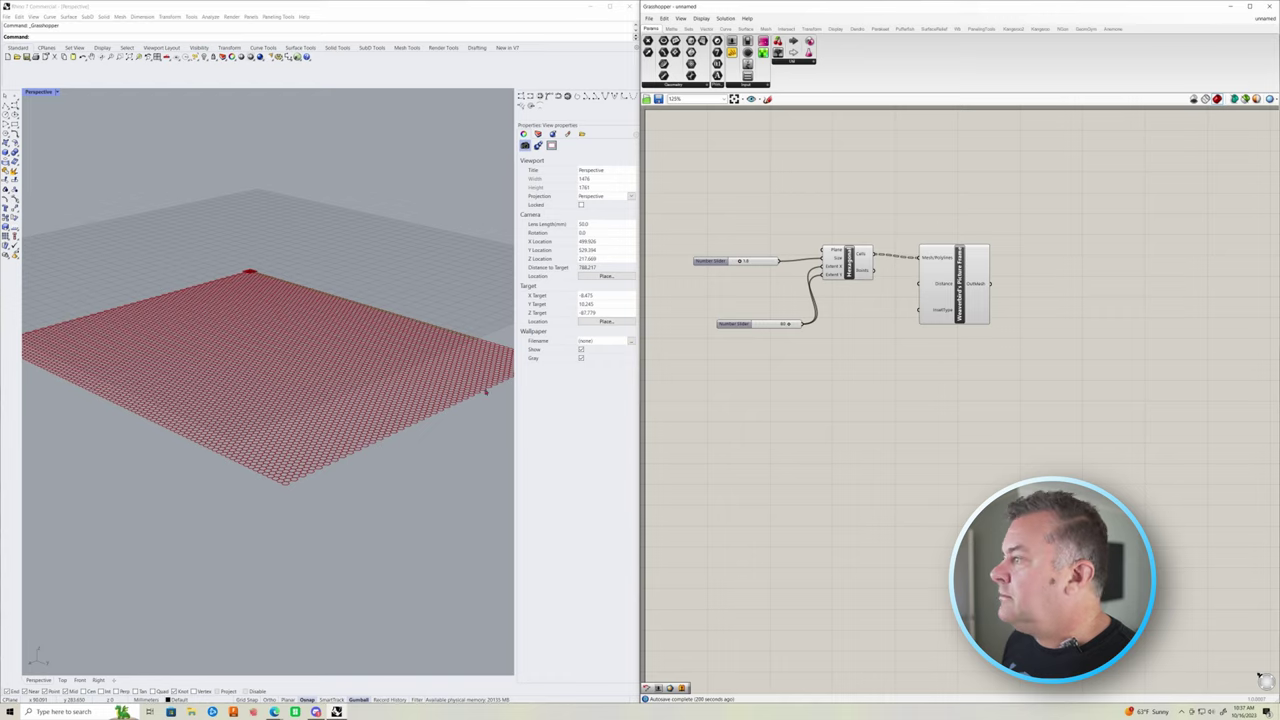
Flatten the Cells output of the Hexagonal component
scroll(338, 425, "up", 5)
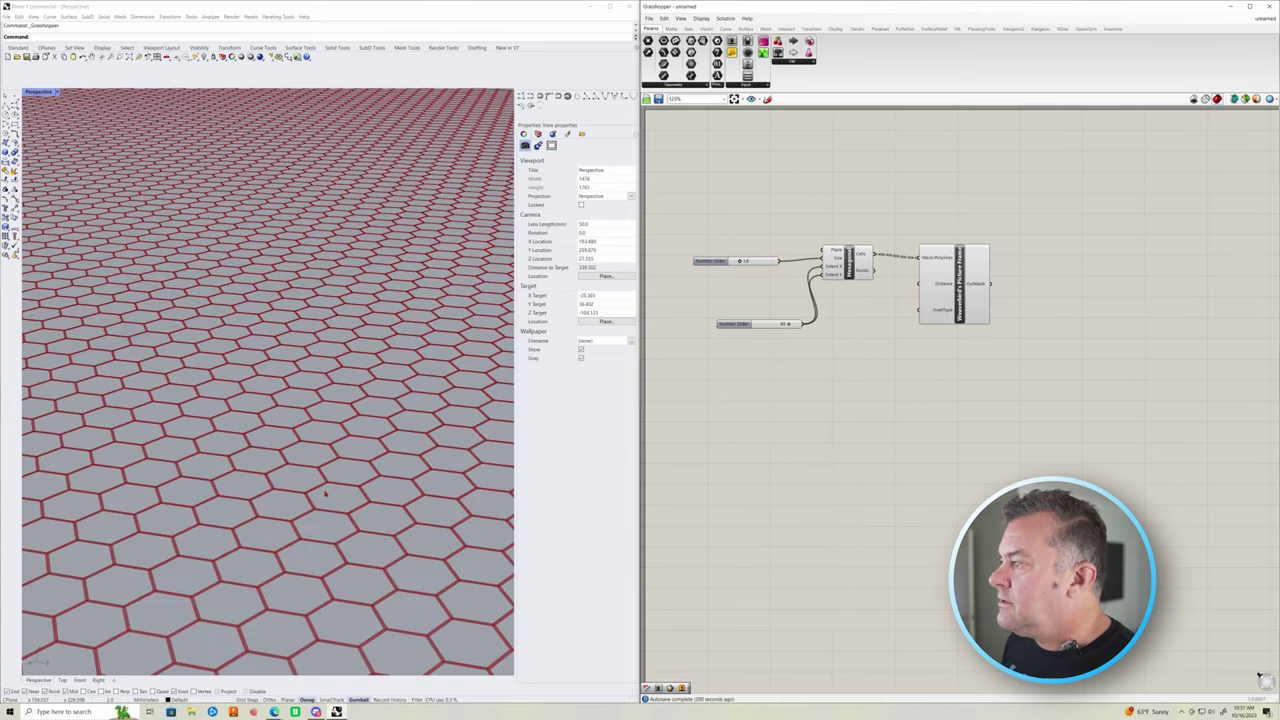
right_click_drag(324, 492, 291, 508)
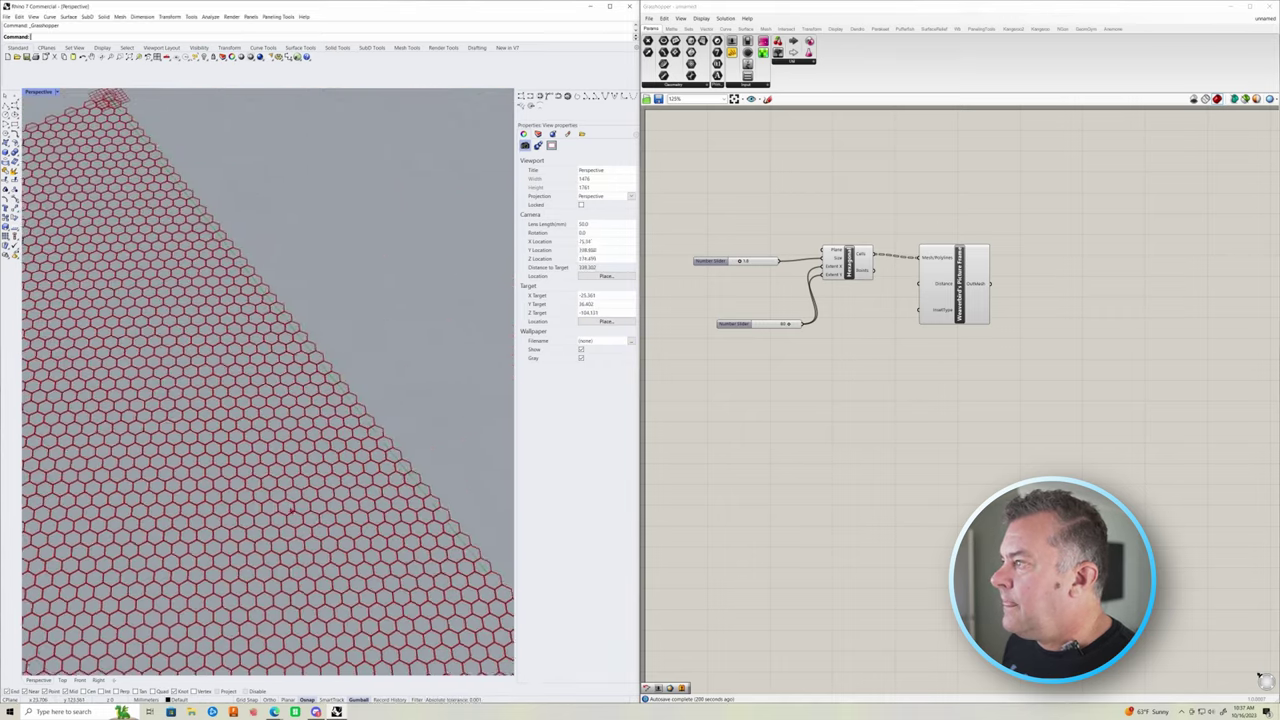
scroll(290, 507, "up", 5)
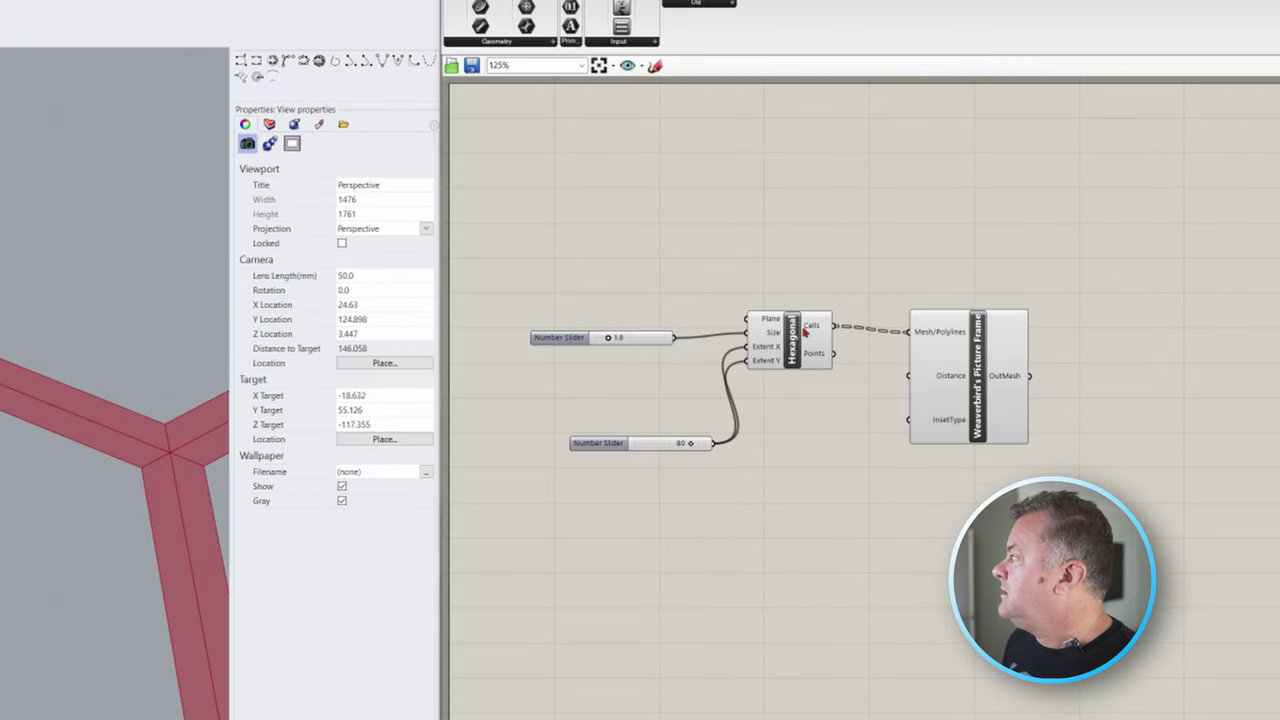
right_click(815, 329)
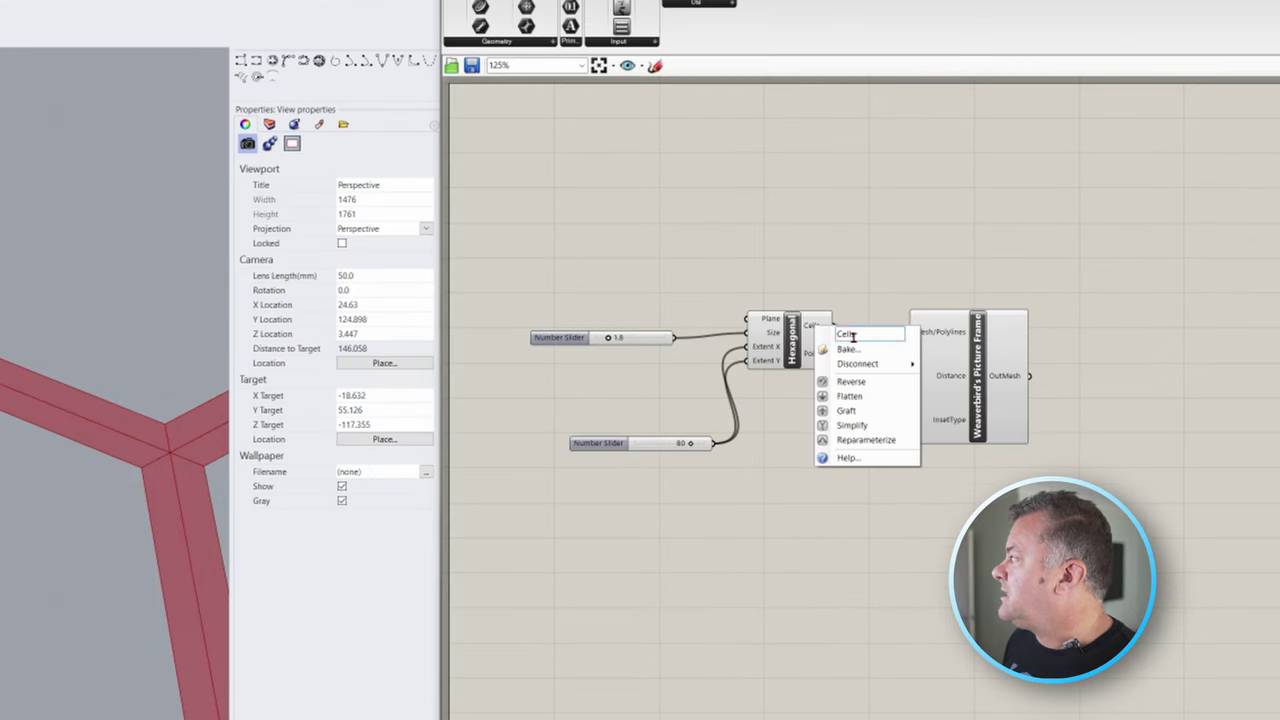
left_click(851, 398)
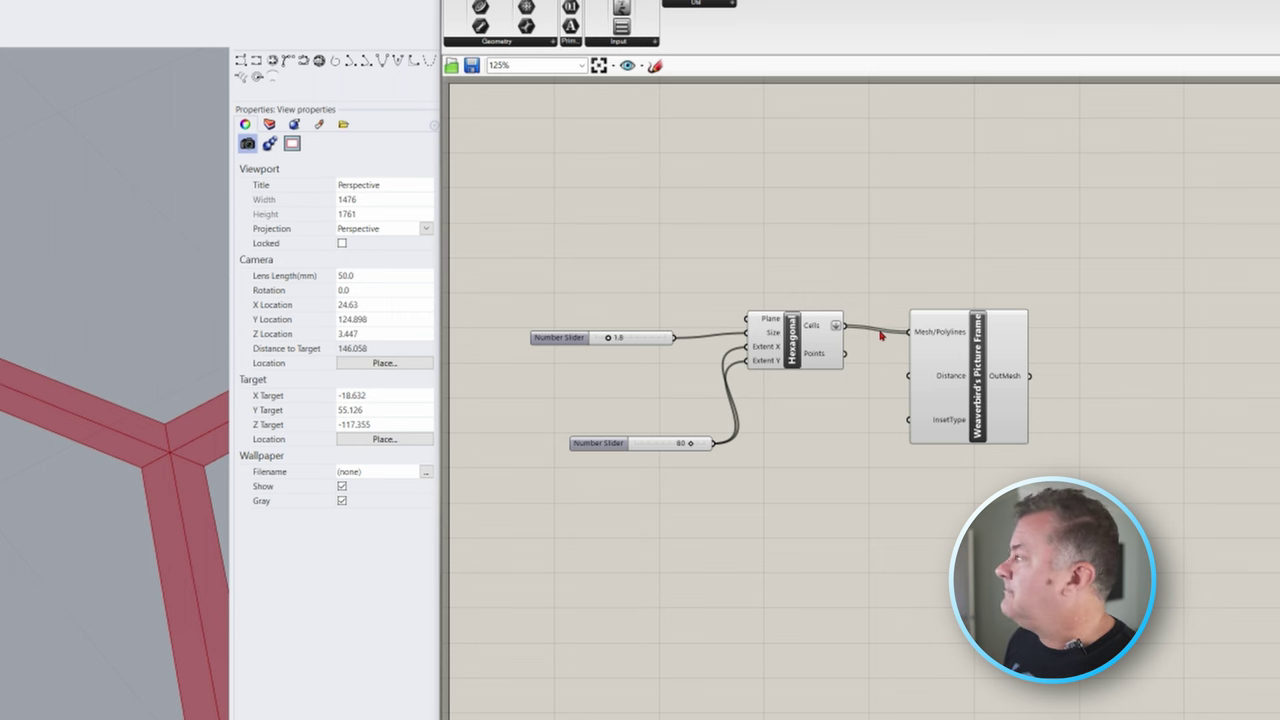
Turn off the preview of the Hexagonal component so its cell curves are hidden in the viewport
left_click(792, 340)
middle_click(792, 340)
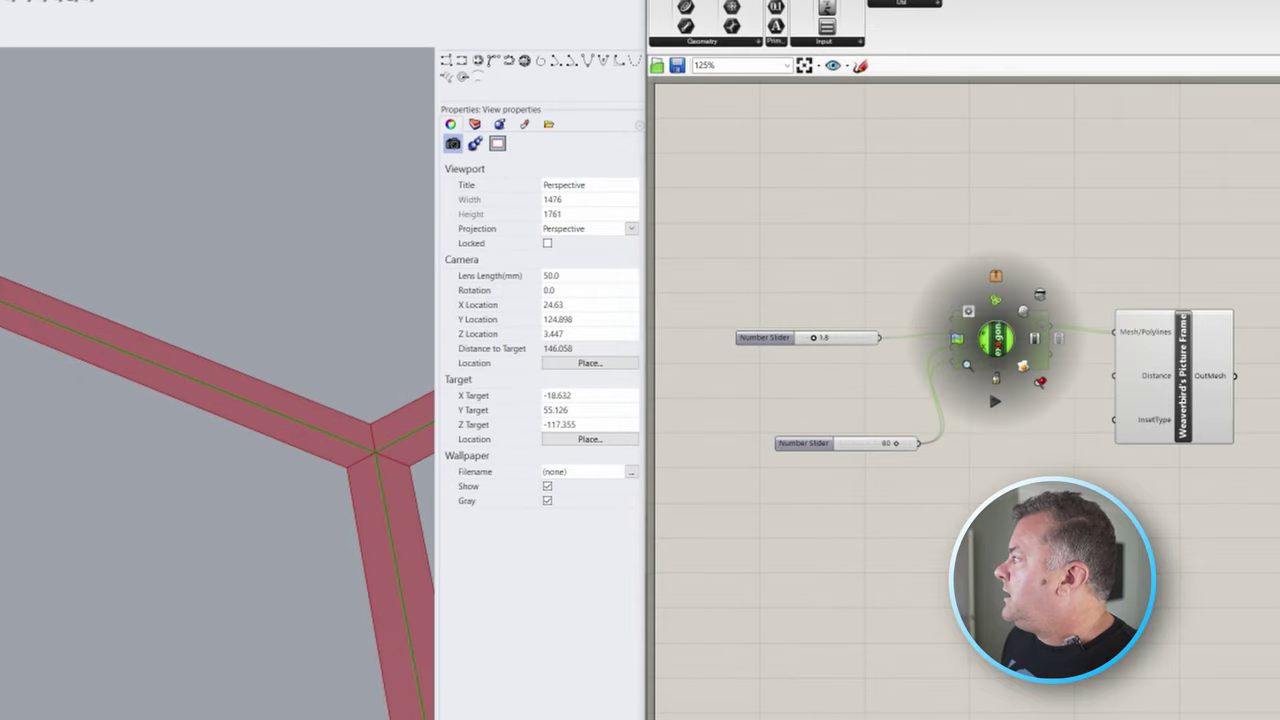
left_click(1039, 296)
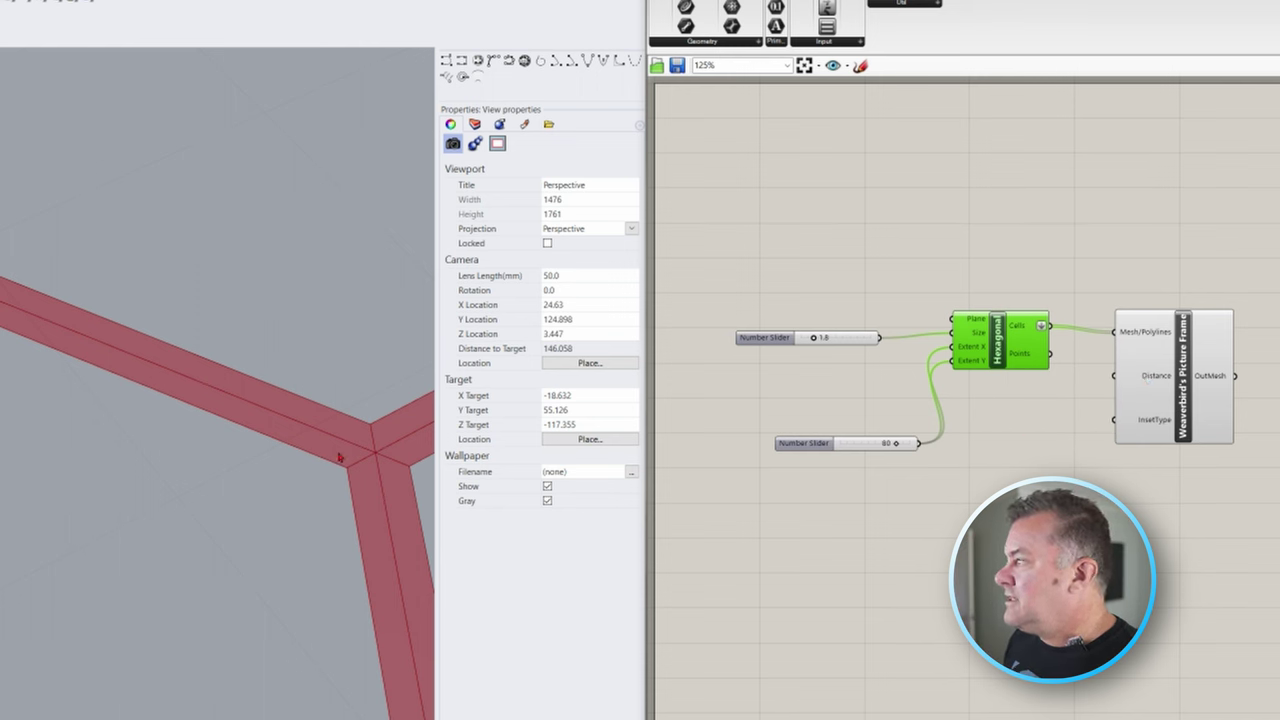
middle_click(1032, 465)
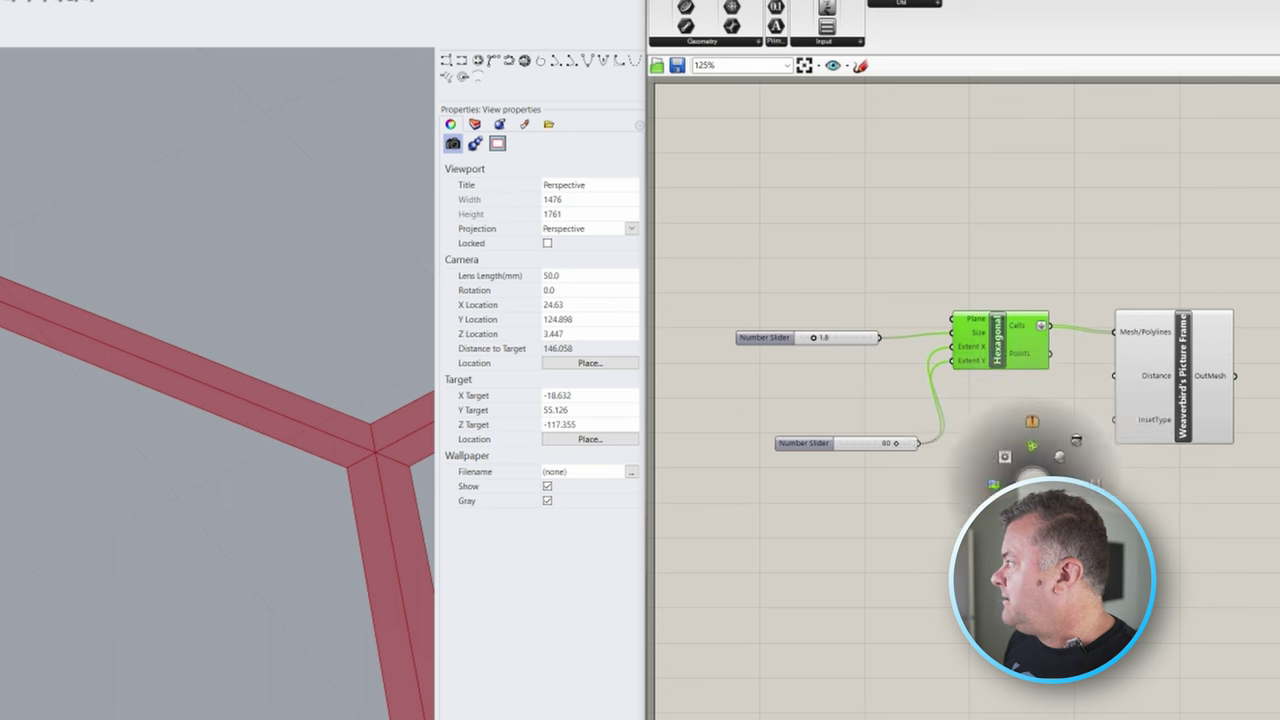
left_click(1201, 573)
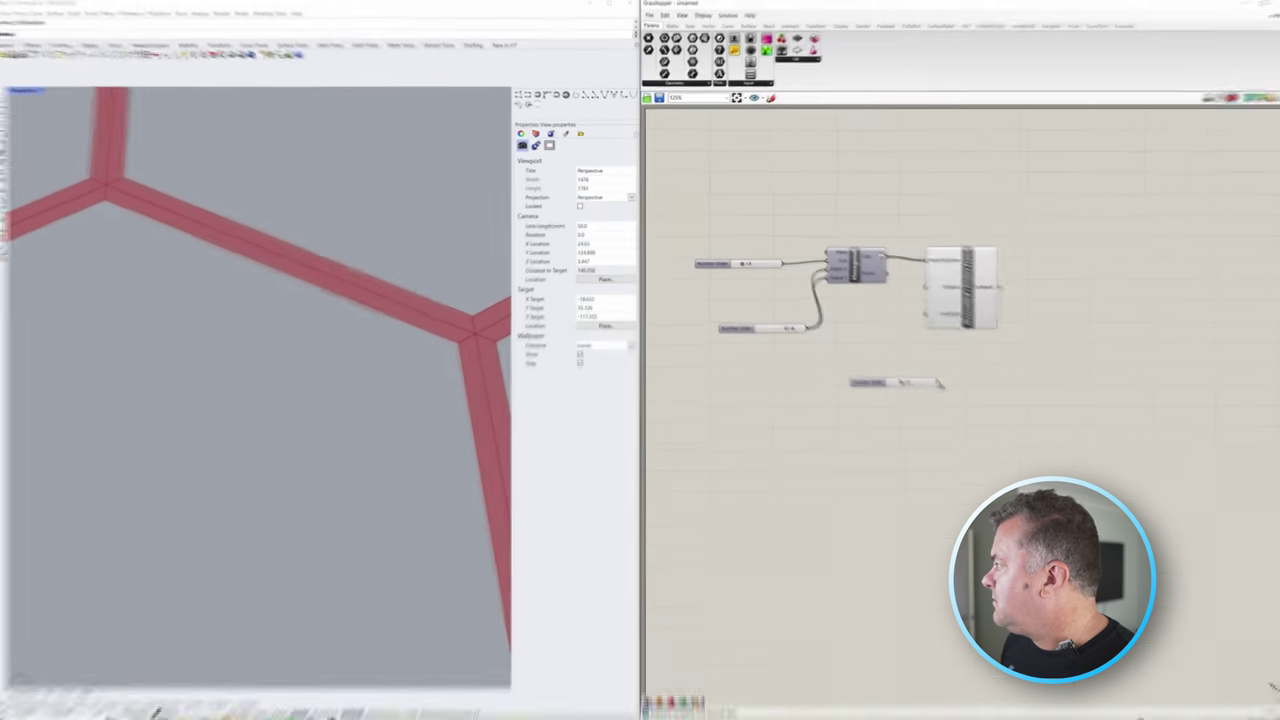
Wire the new number slider to the Distance input of the Weaverbird's Picture Frame component
left_click_drag(938, 383, 878, 307)
mouse_move(947, 310)
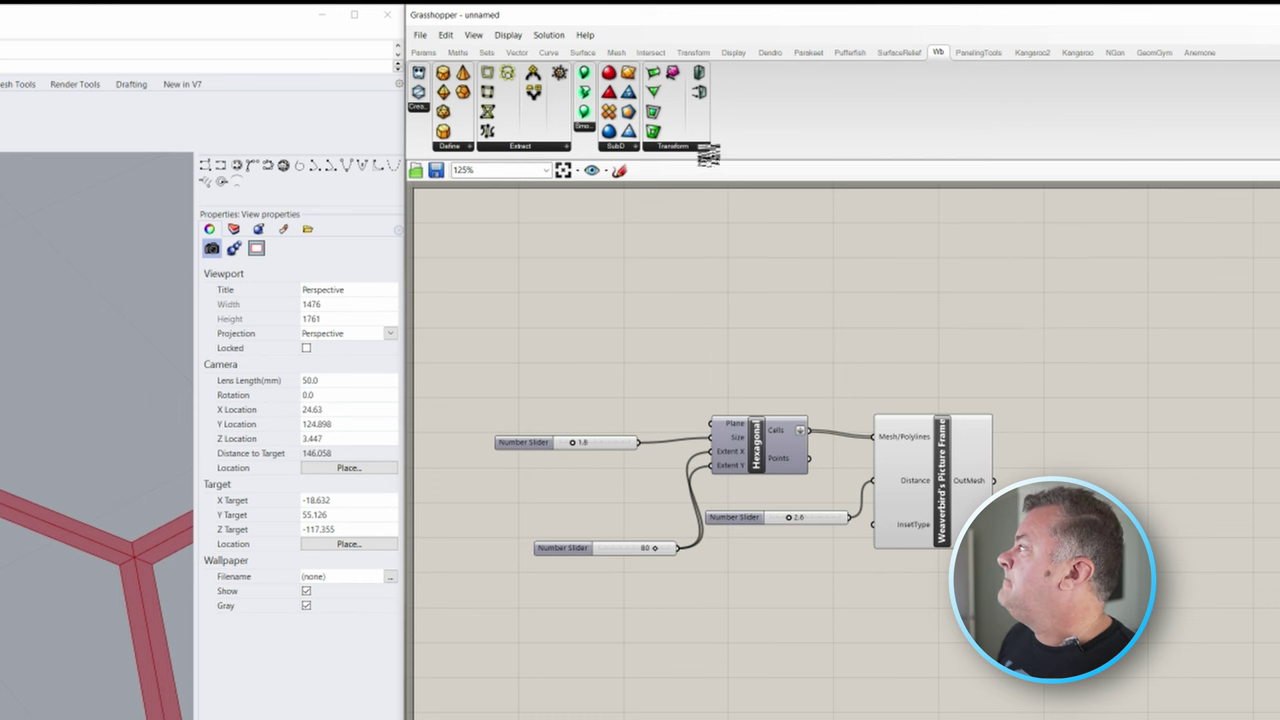
Add a Weaverbird's Mesh Thicken component after the Picture Frame and wire the OutMesh output to its Mesh/Curves input
left_click(701, 148)
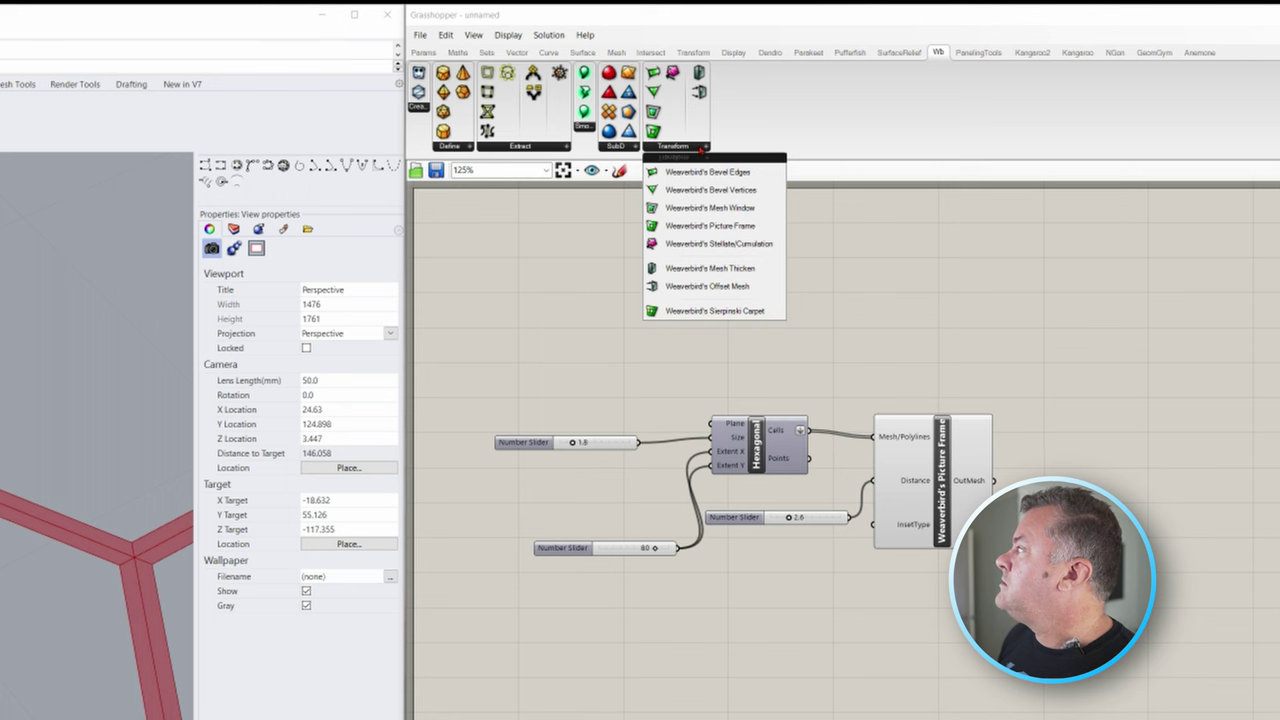
left_click(717, 269)
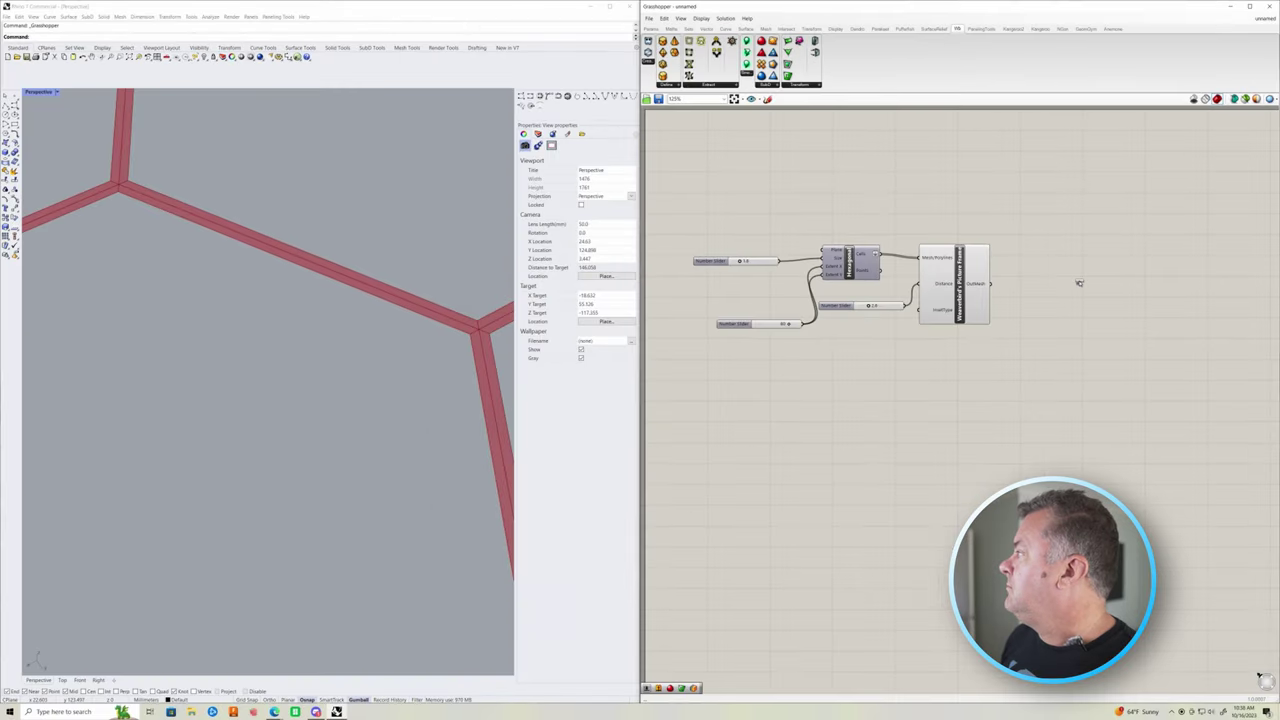
left_click(1079, 283)
left_click_drag(990, 284, 1035, 254)
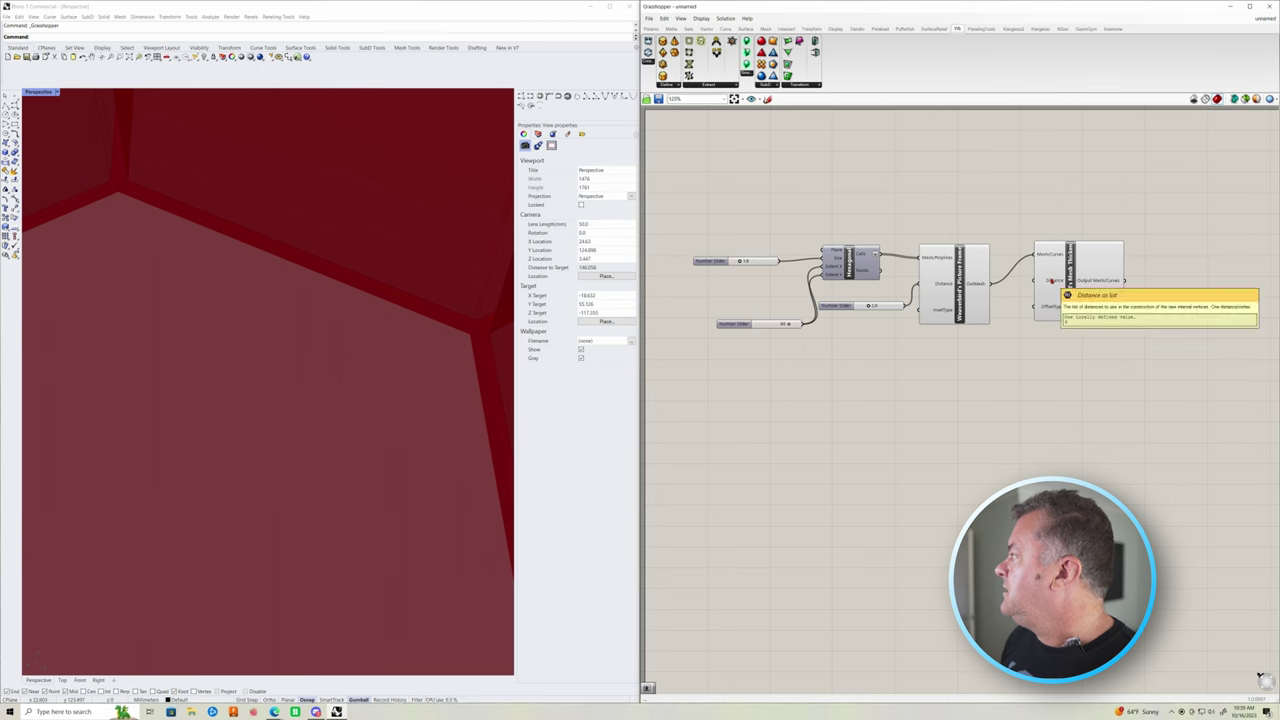
Turn off the preview of the Weaverbird's Picture Frame component
scroll(374, 391, "up", 3)
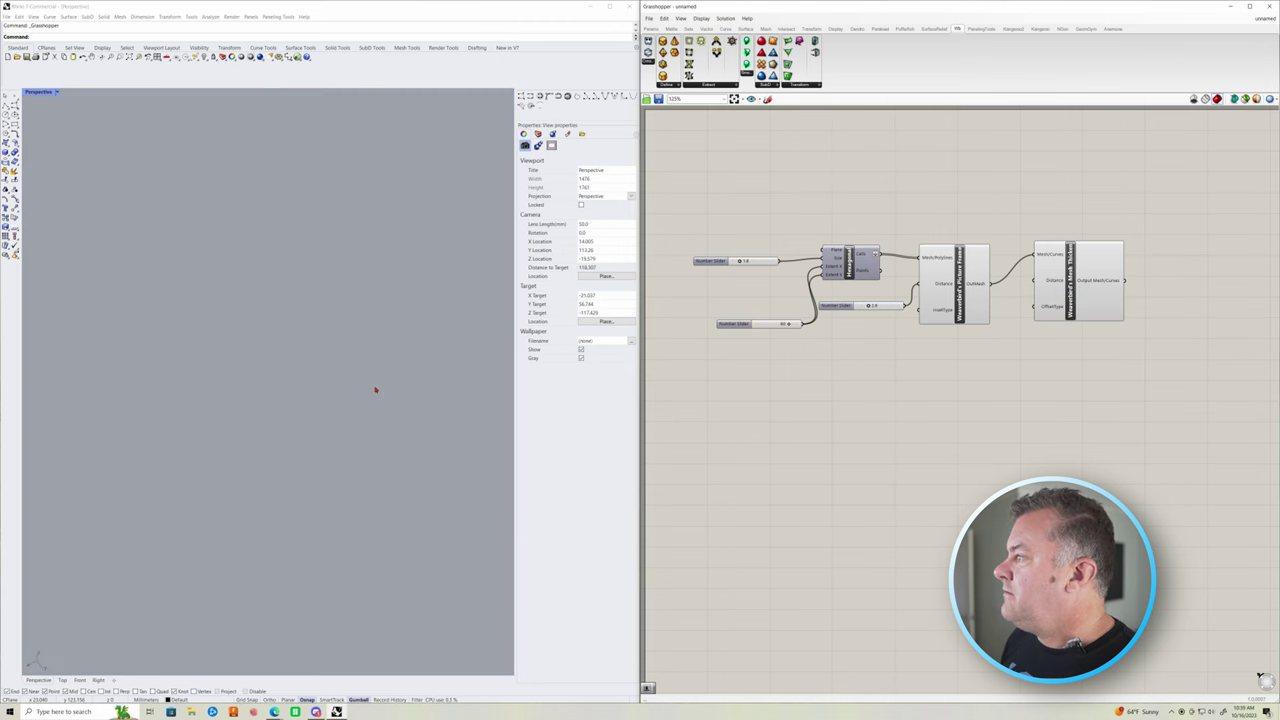
scroll(374, 391, "down", 11)
left_click(962, 286)
middle_click(962, 286)
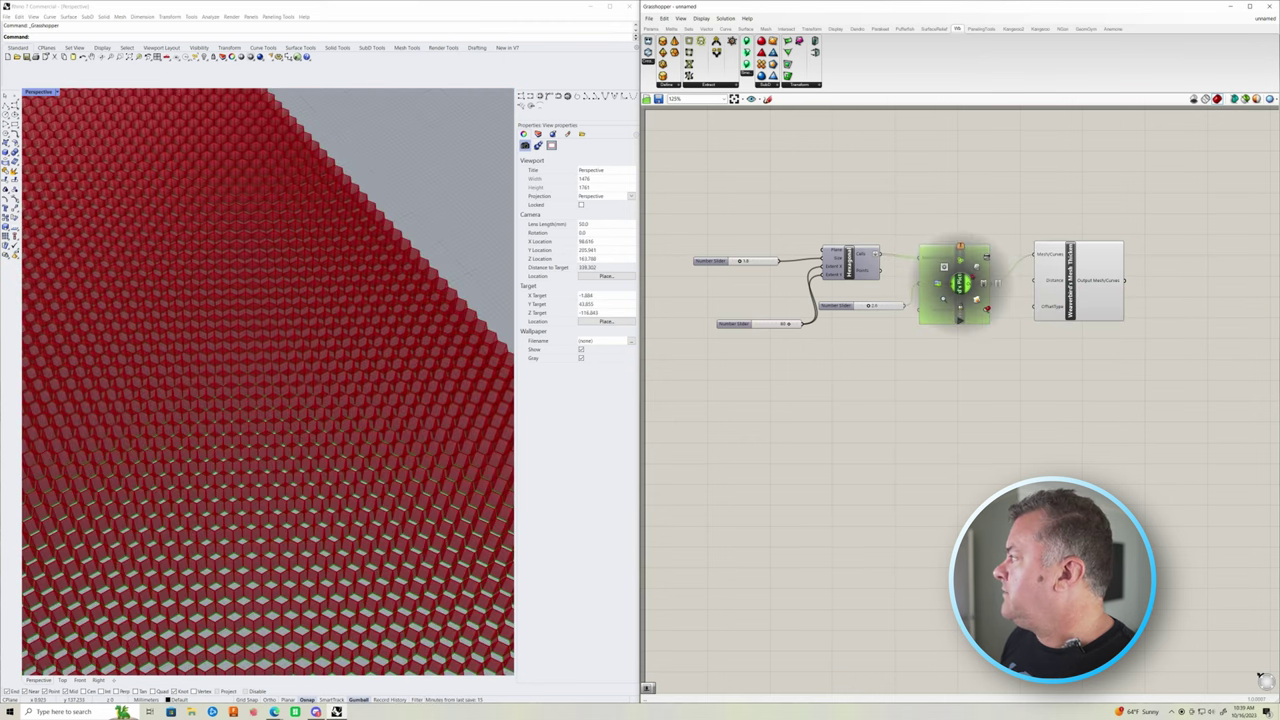
left_click(988, 264)
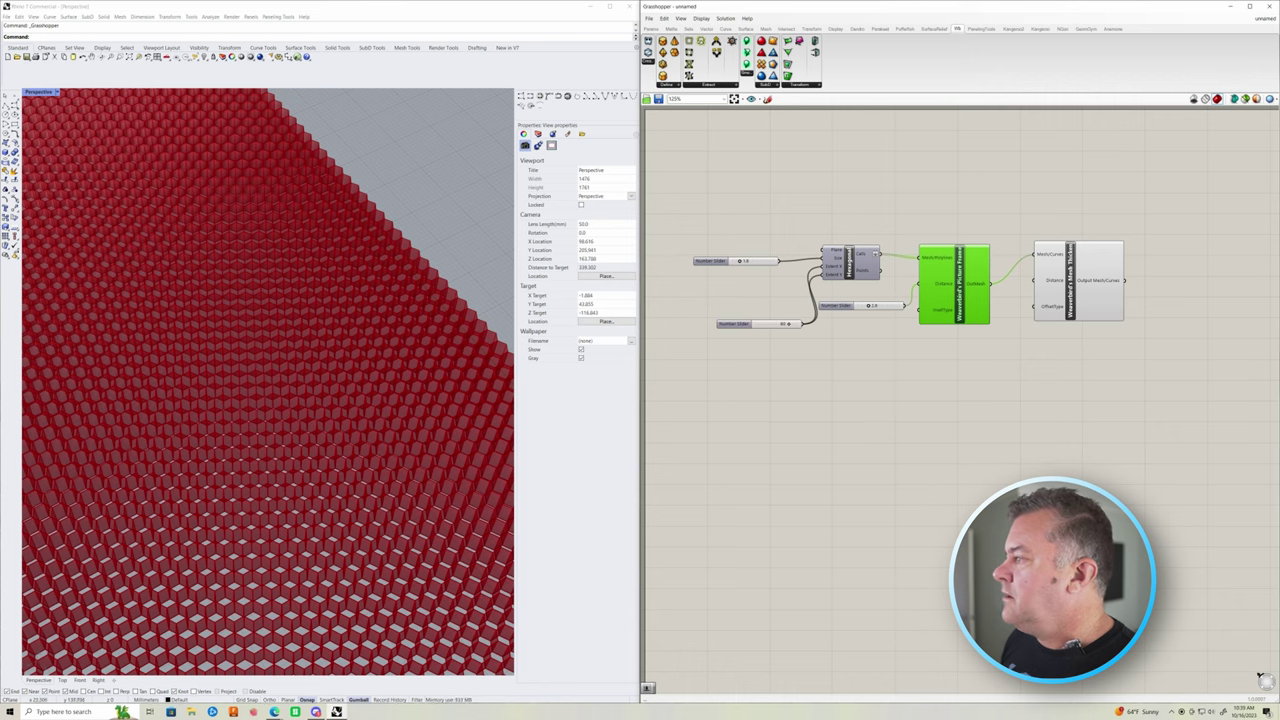
Wire the number slider set to 2 to the Mesh Thicken's Distance input and arrange both with more space between them
right_click_drag(460, 500, 409, 414)
scroll(309, 275, "down", 5)
right_click_drag(316, 280, 213, 312)
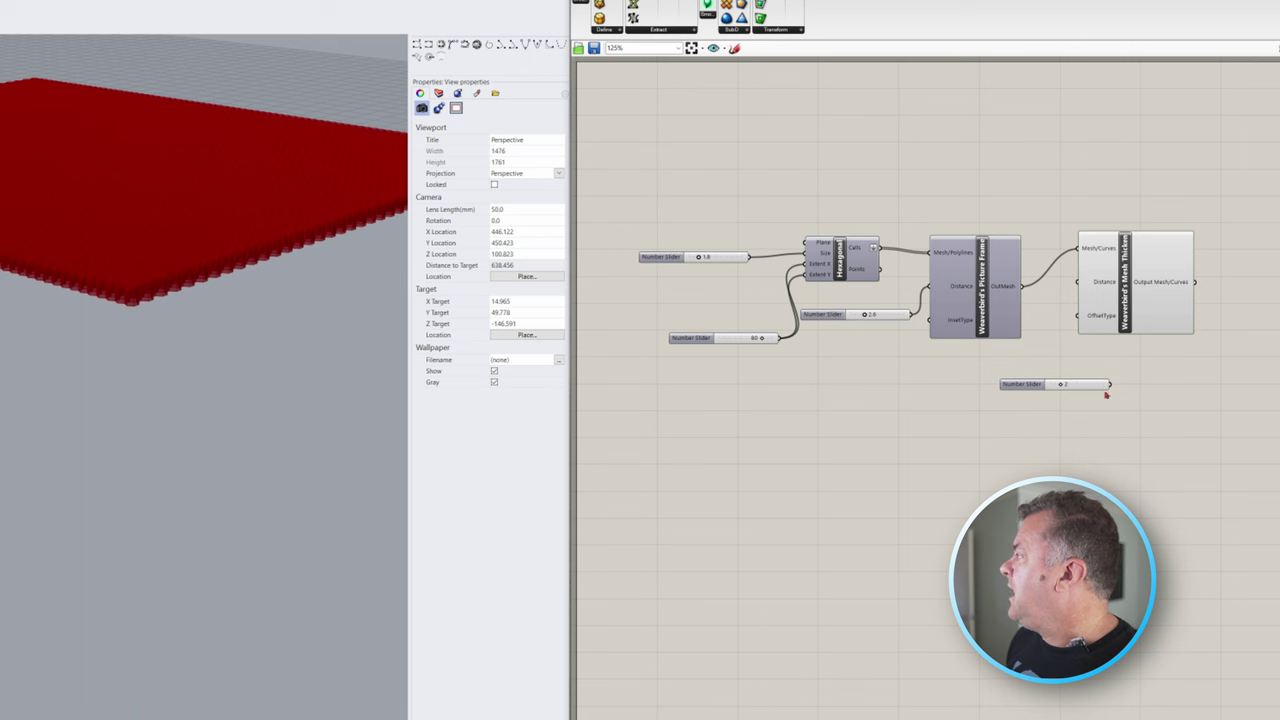
left_click_drag(1109, 384, 1077, 316)
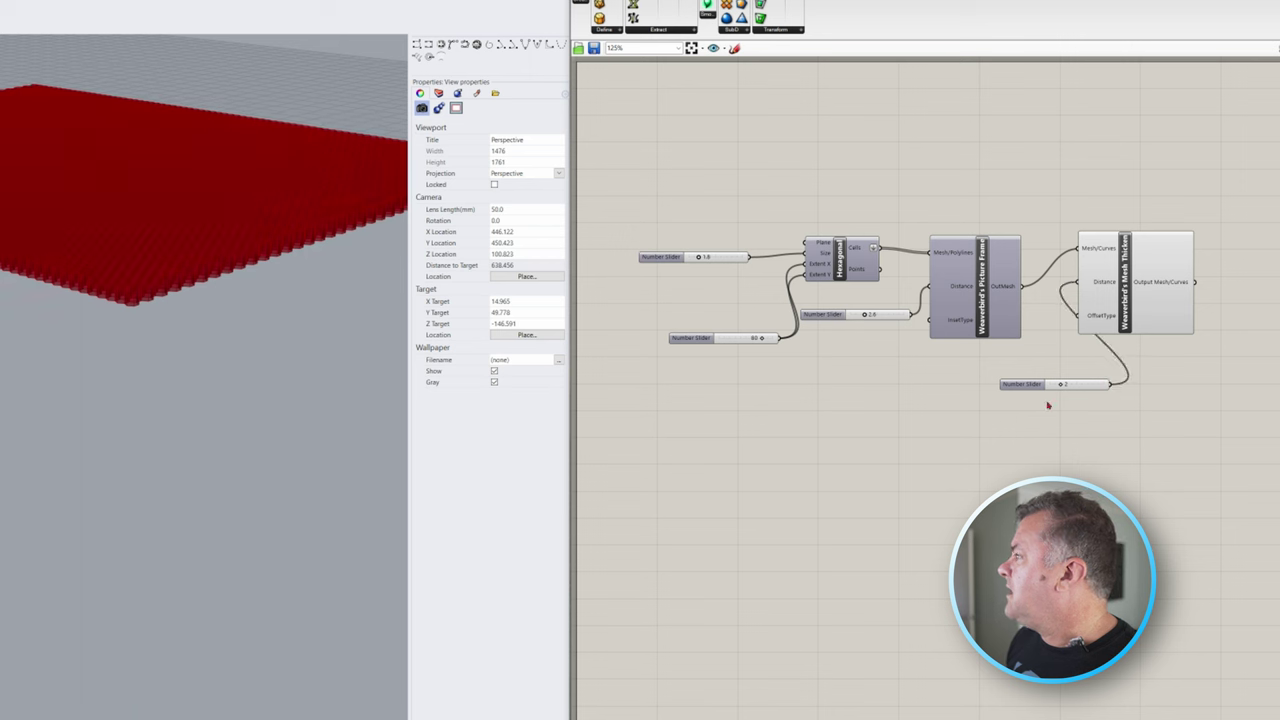
left_click_drag(1074, 385, 1014, 370)
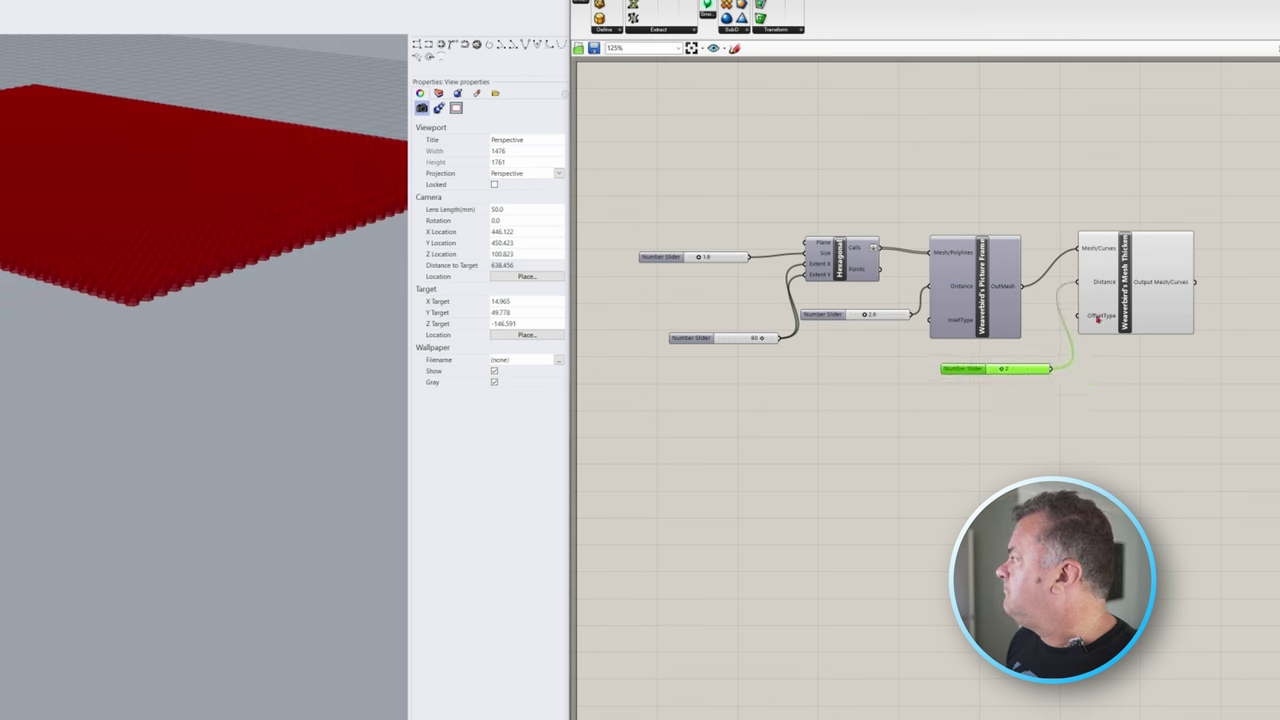
mouse_move(1097, 318)
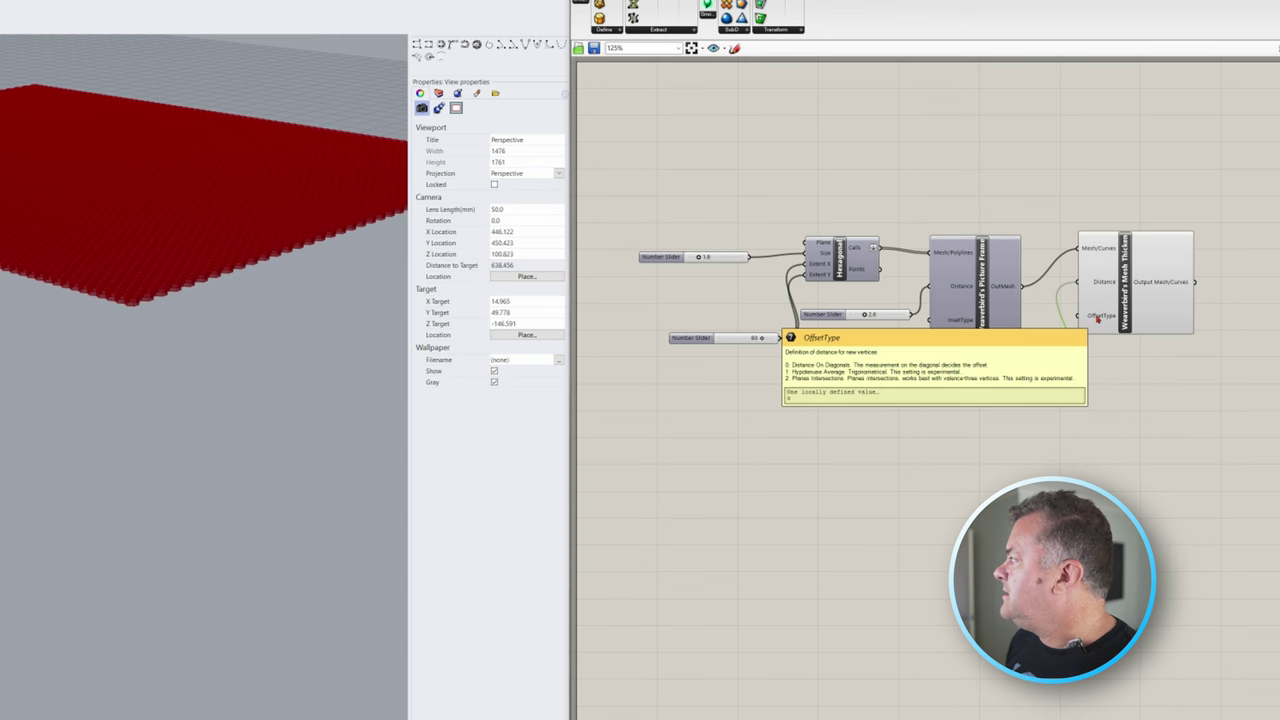
left_click(1150, 318)
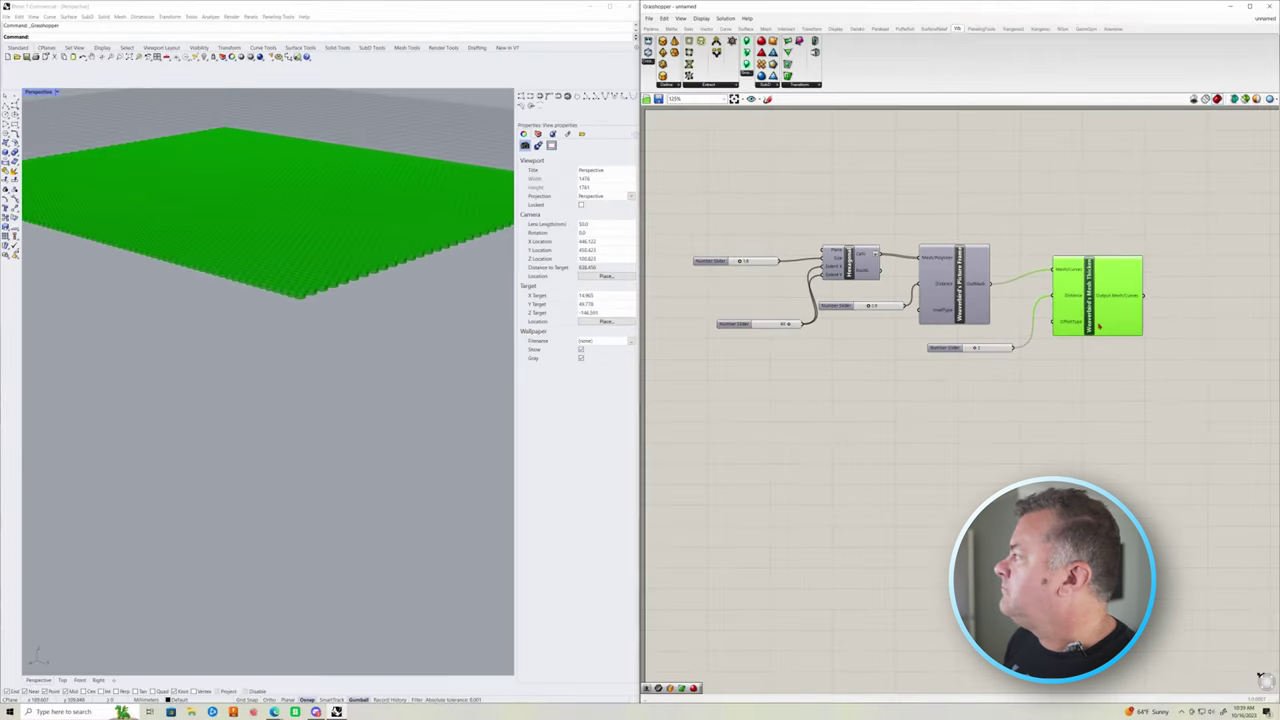
Bake the Mesh Thicken's Output Mesh/Curves to Layer 03
scroll(269, 322, "up", 3)
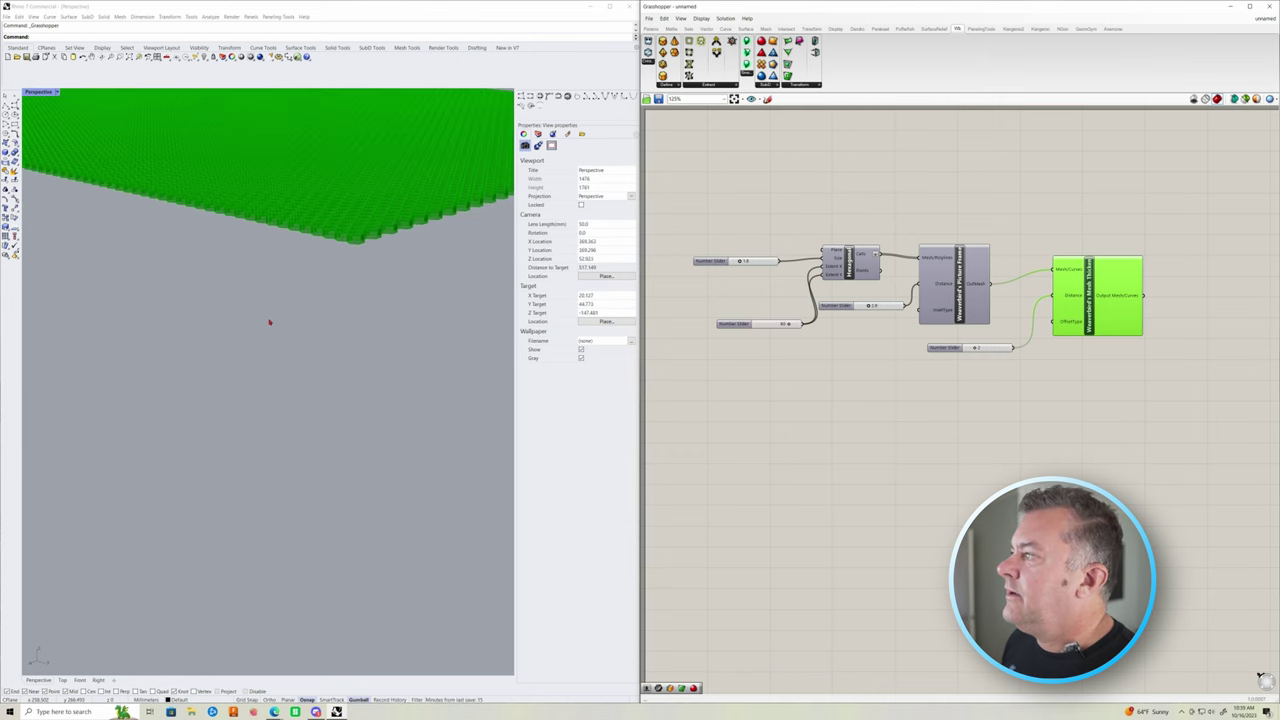
right_click_drag(311, 243, 301, 283)
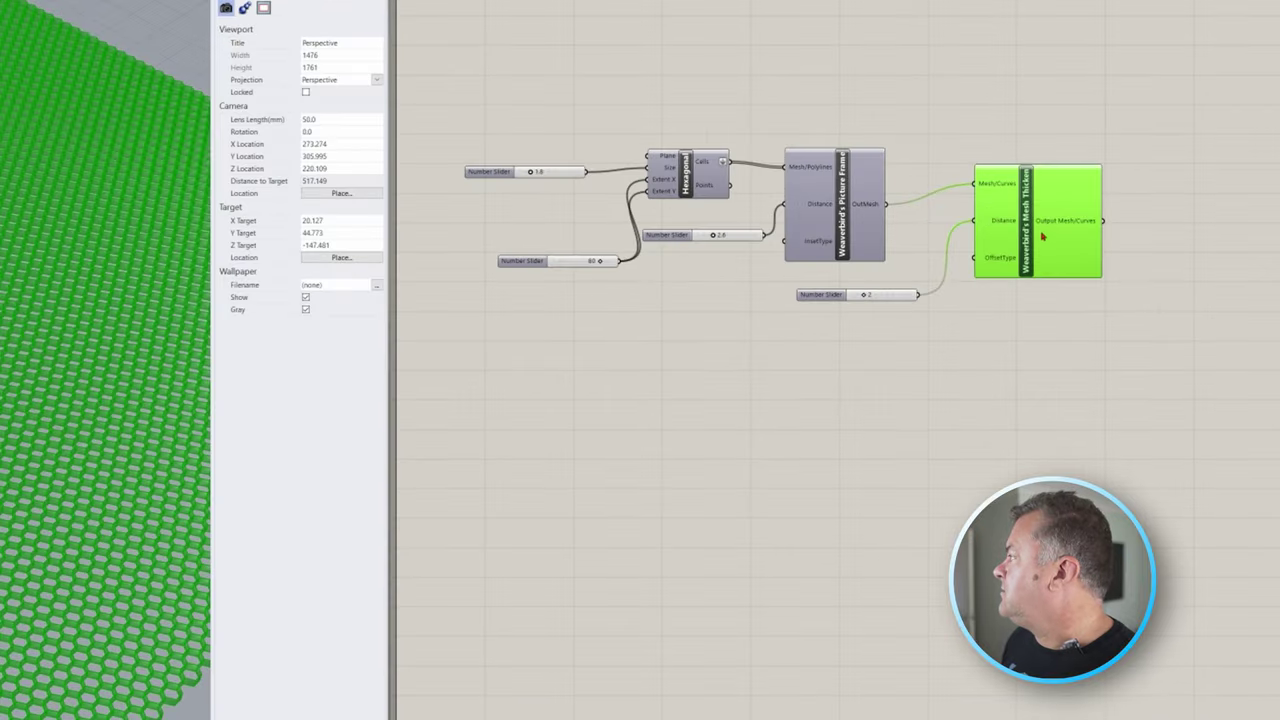
right_click(1101, 303)
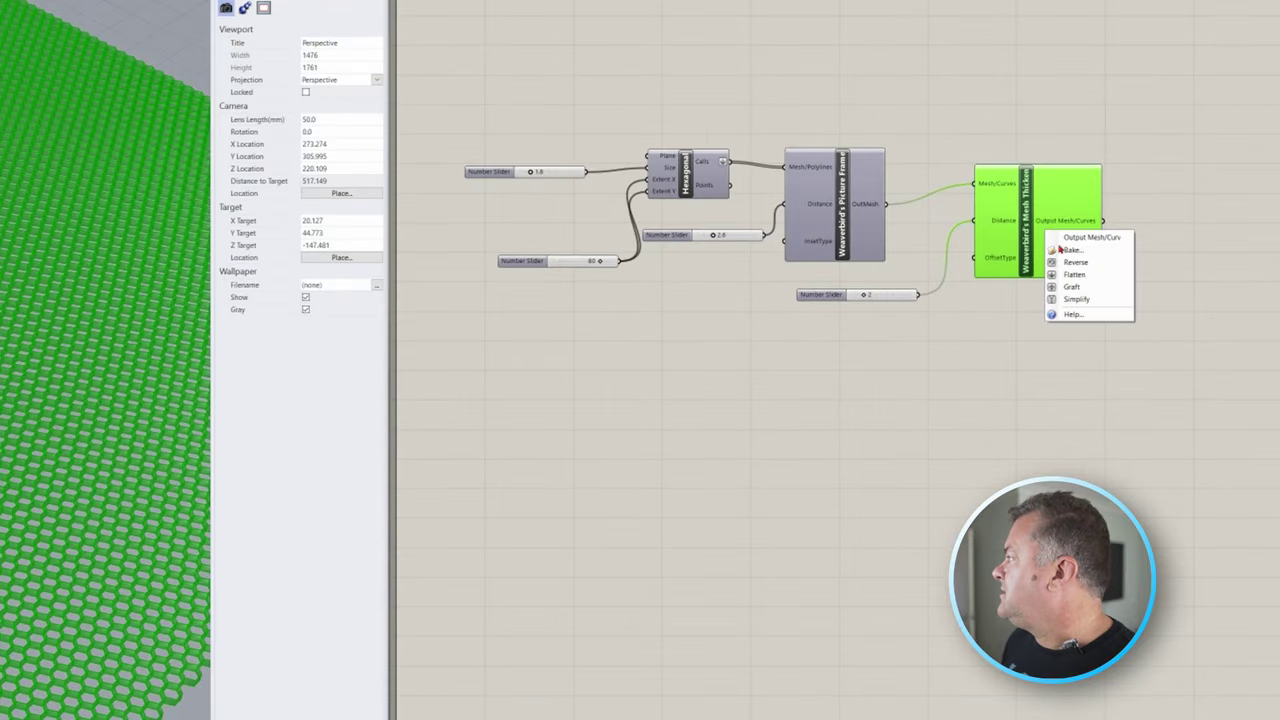
left_click(1068, 250)
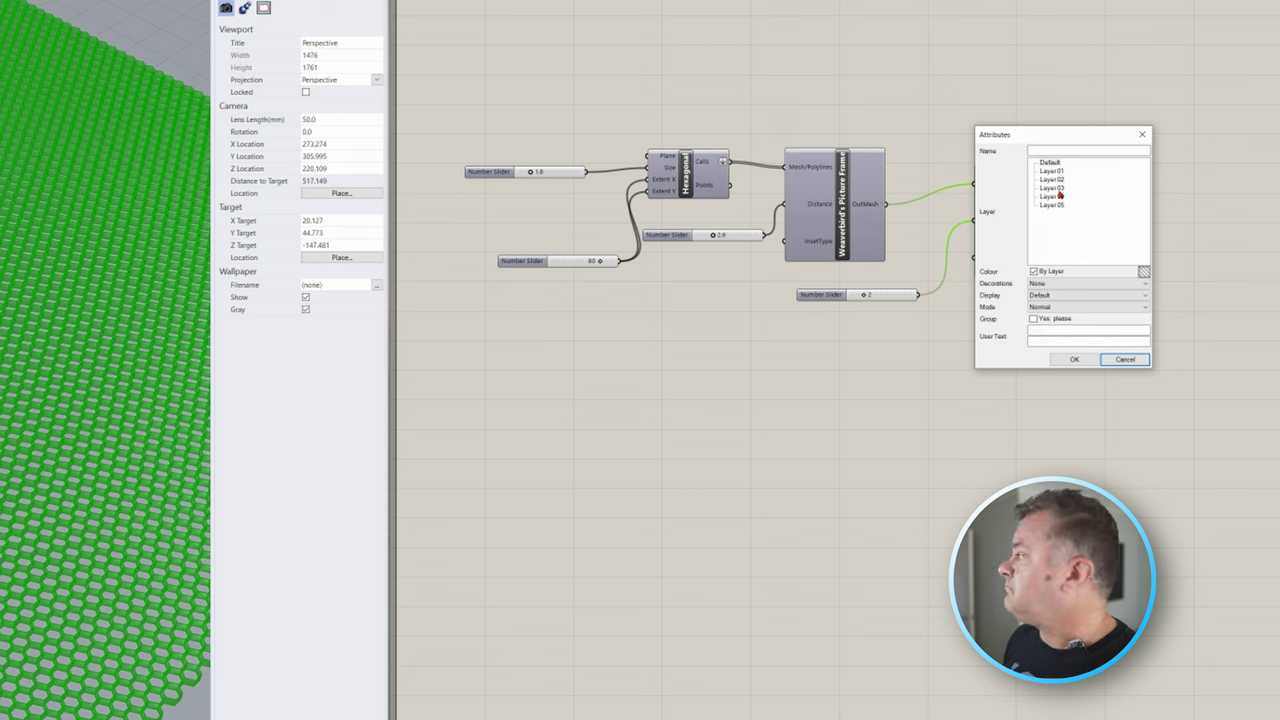
left_click(1055, 188)
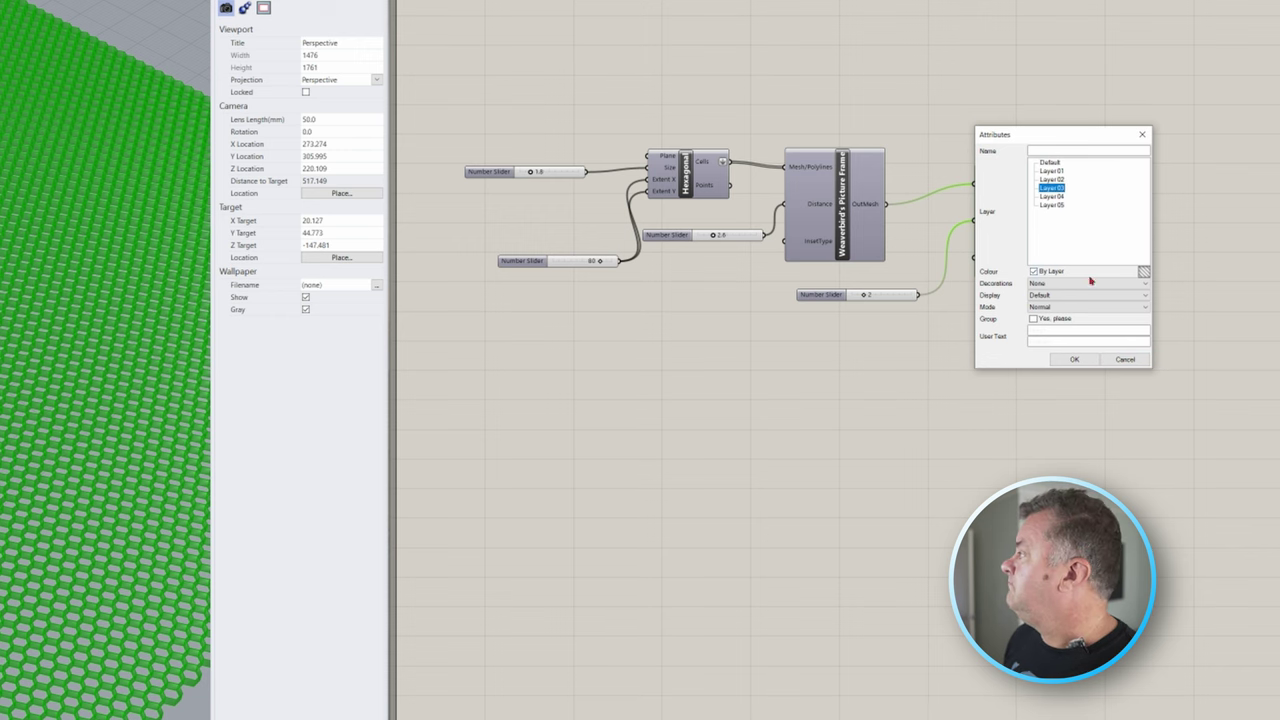
left_click(1070, 360)
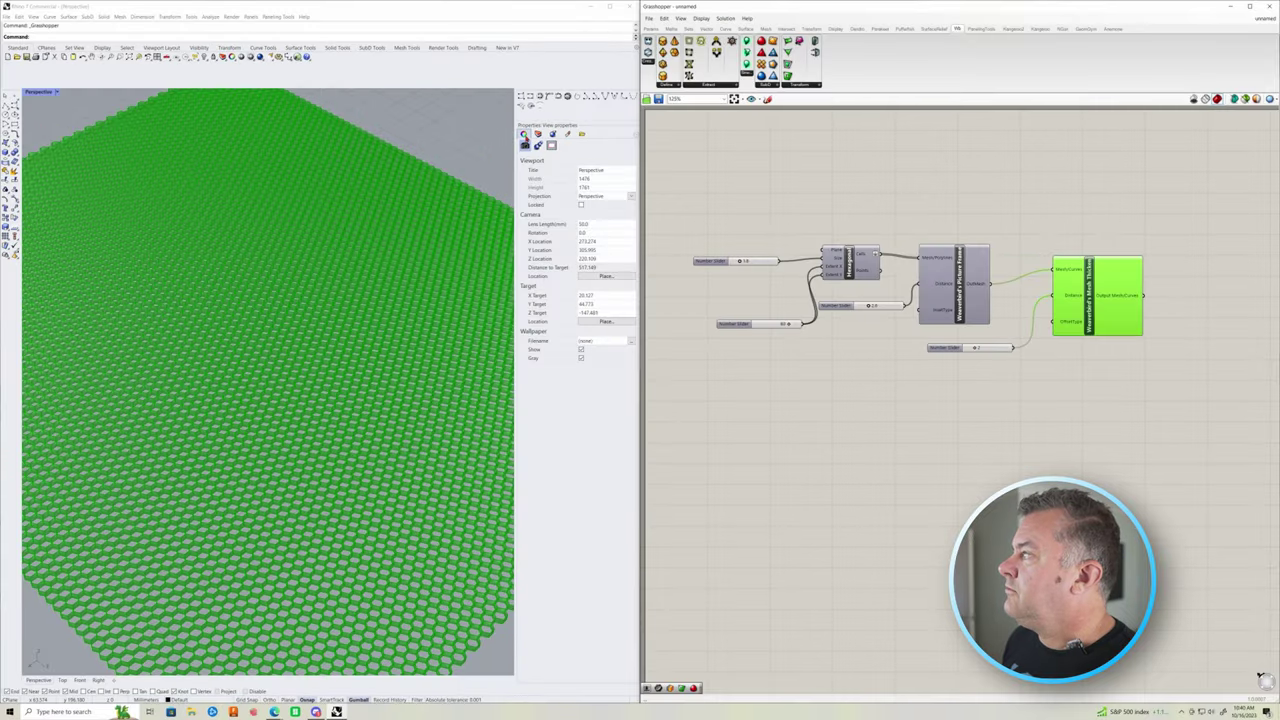
Display the layer list and turn off the preview of the Mesh Thicken component
left_click(536, 134)
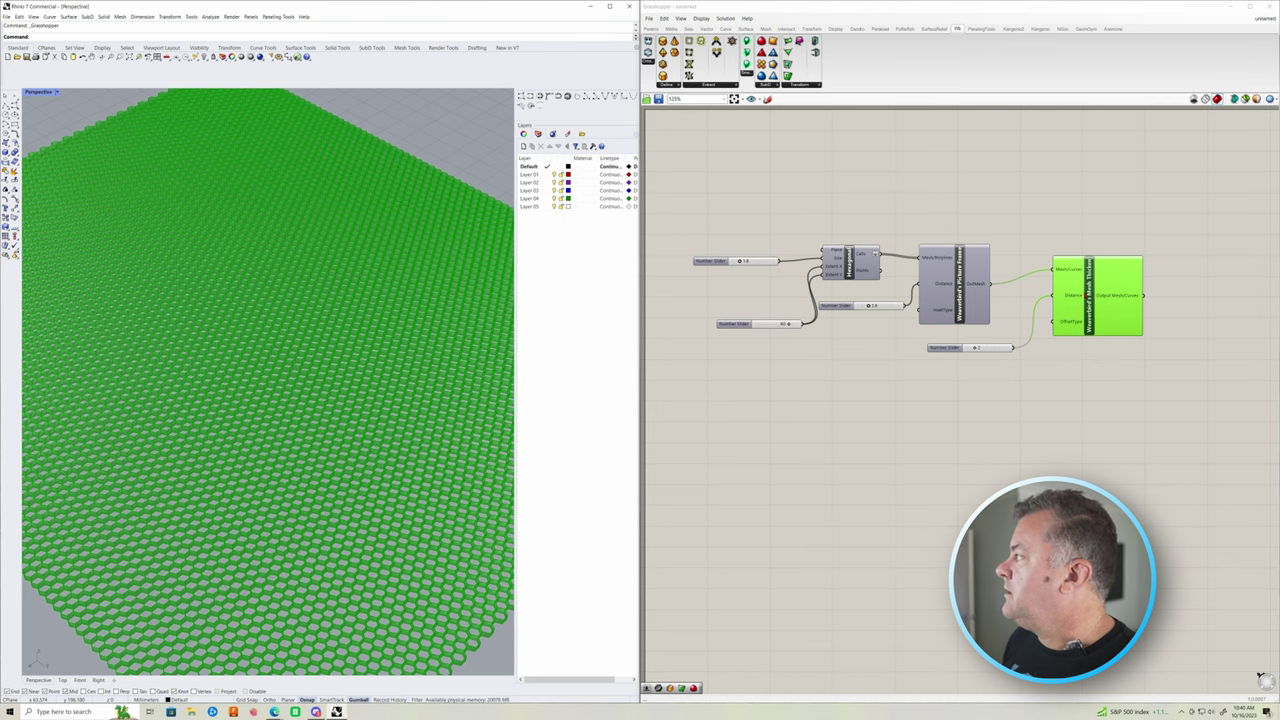
middle_click(1092, 293)
left_click(1114, 270)
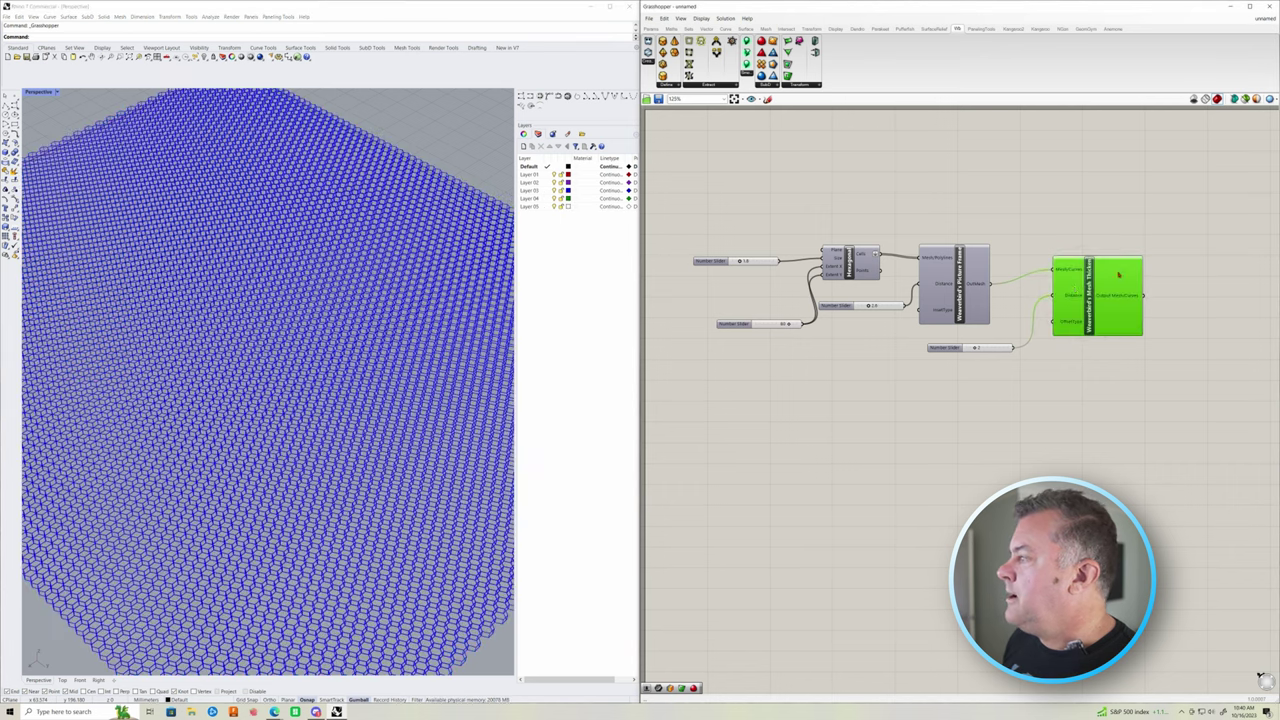
Set the Perspective viewport to Shaded display and inspect the baked hexagonal mesh up close
right_click_drag(395, 575, 348, 310)
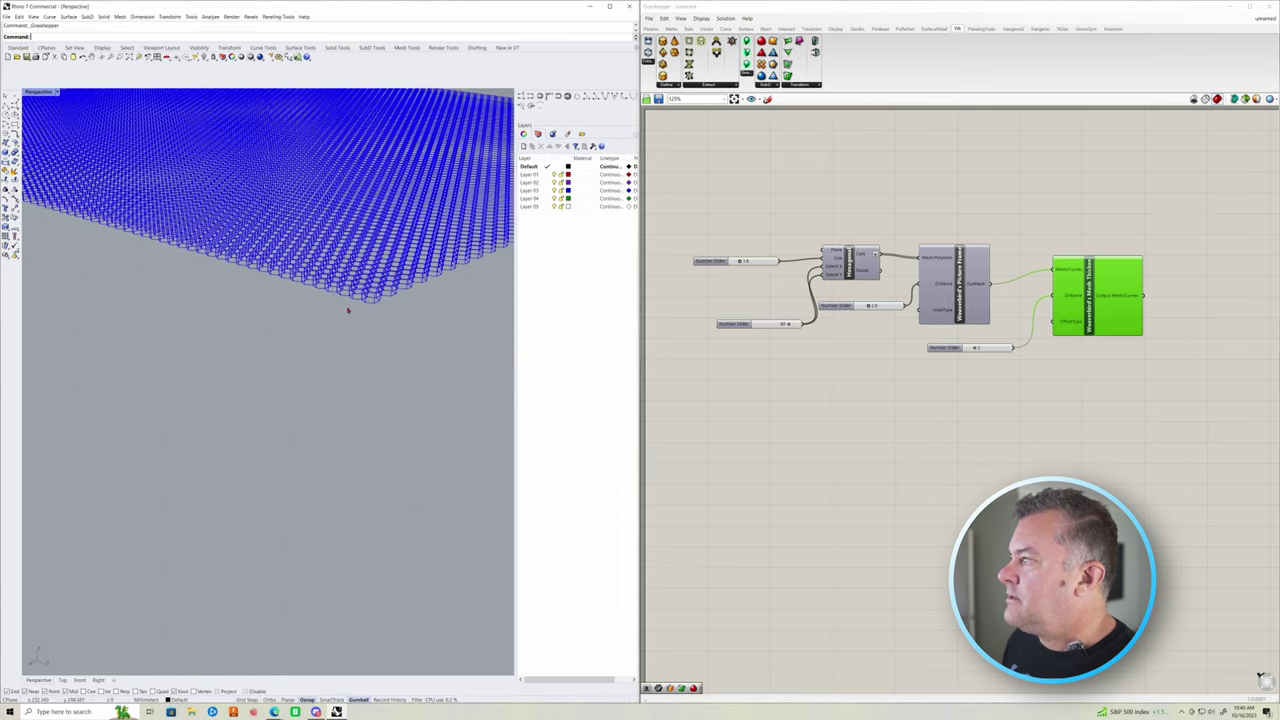
left_click(56, 92)
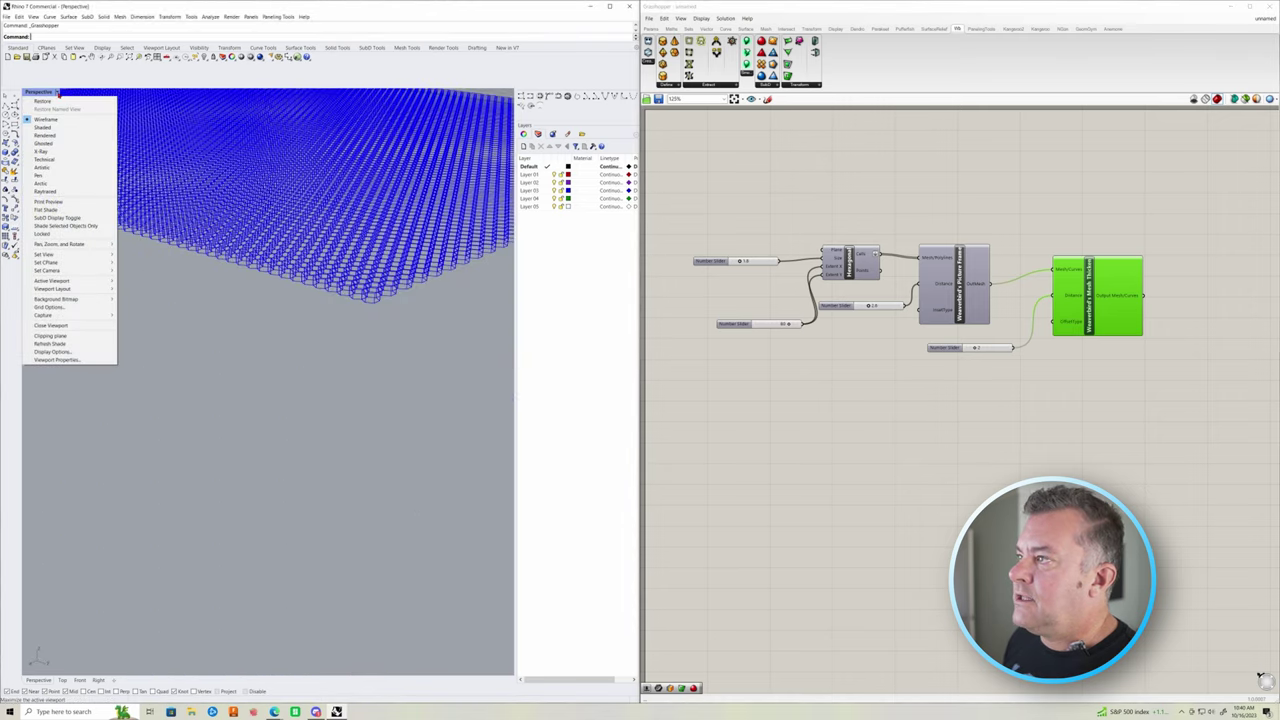
left_click(43, 127)
scroll(387, 268, "up", 5)
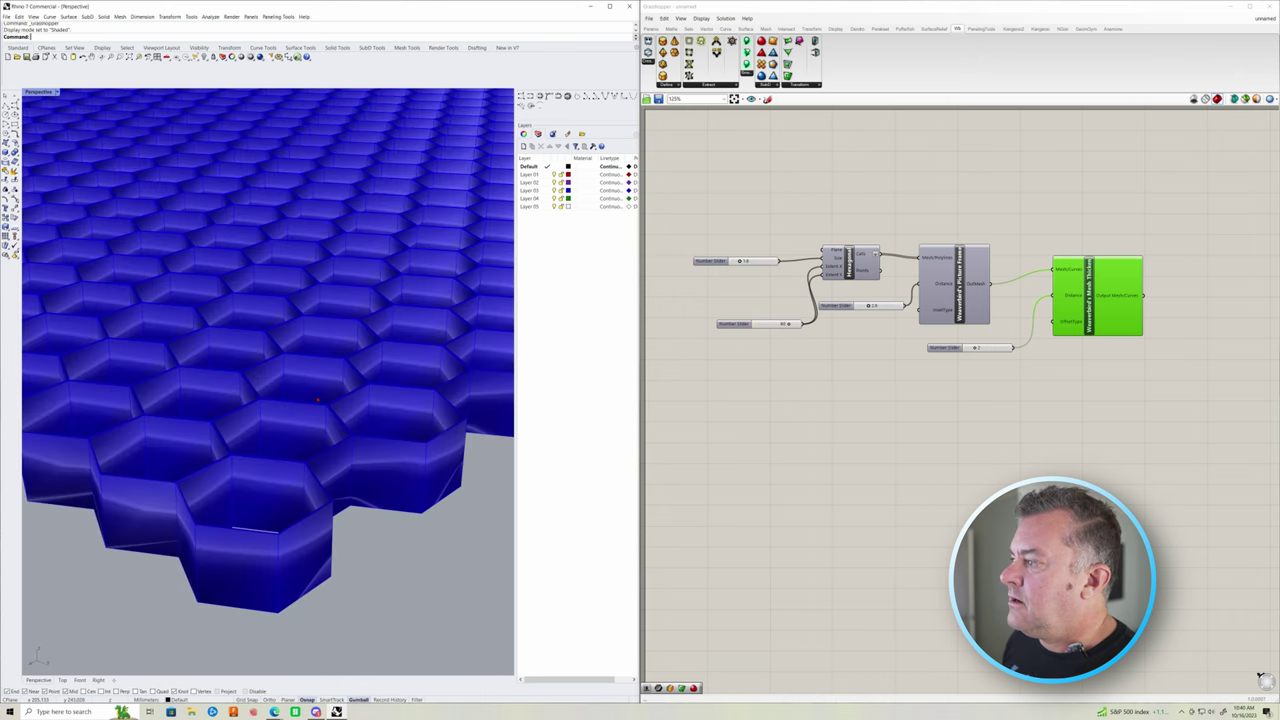
scroll(299, 437, "down", 5)
scroll(294, 442, "up", 3)
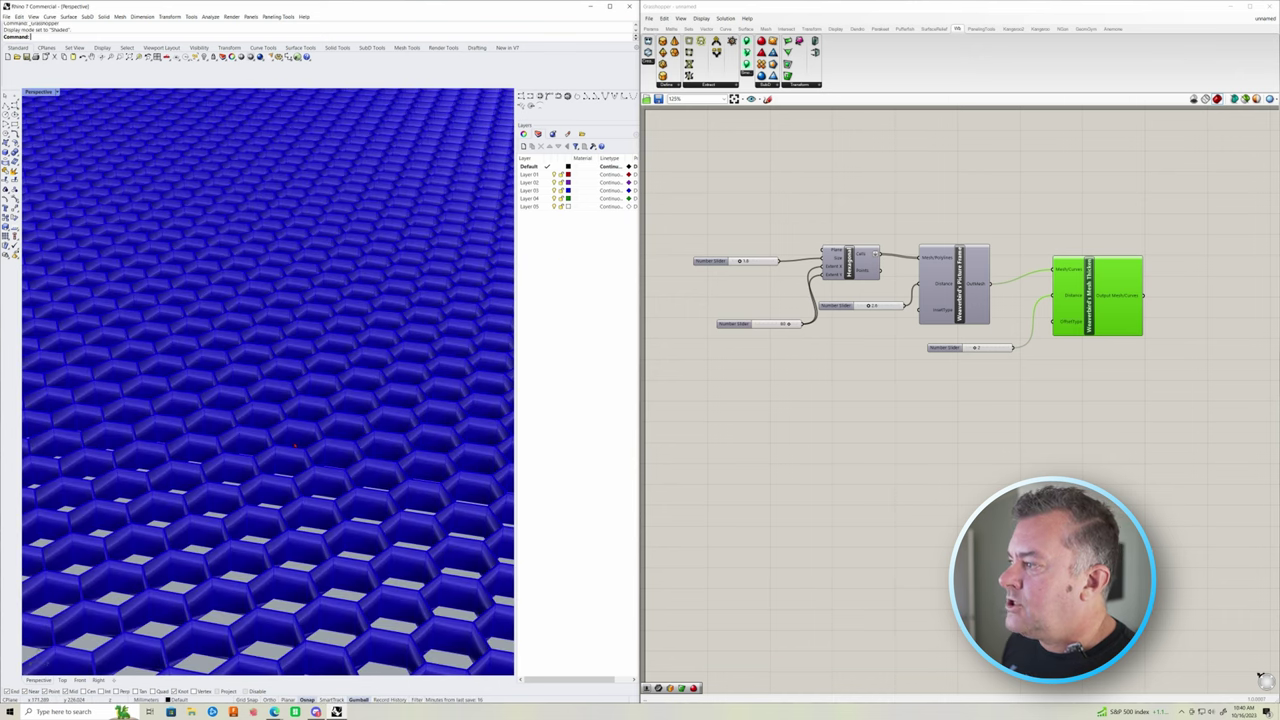
scroll(295, 445, "down", 5)
scroll(88, 158, "up", 3)
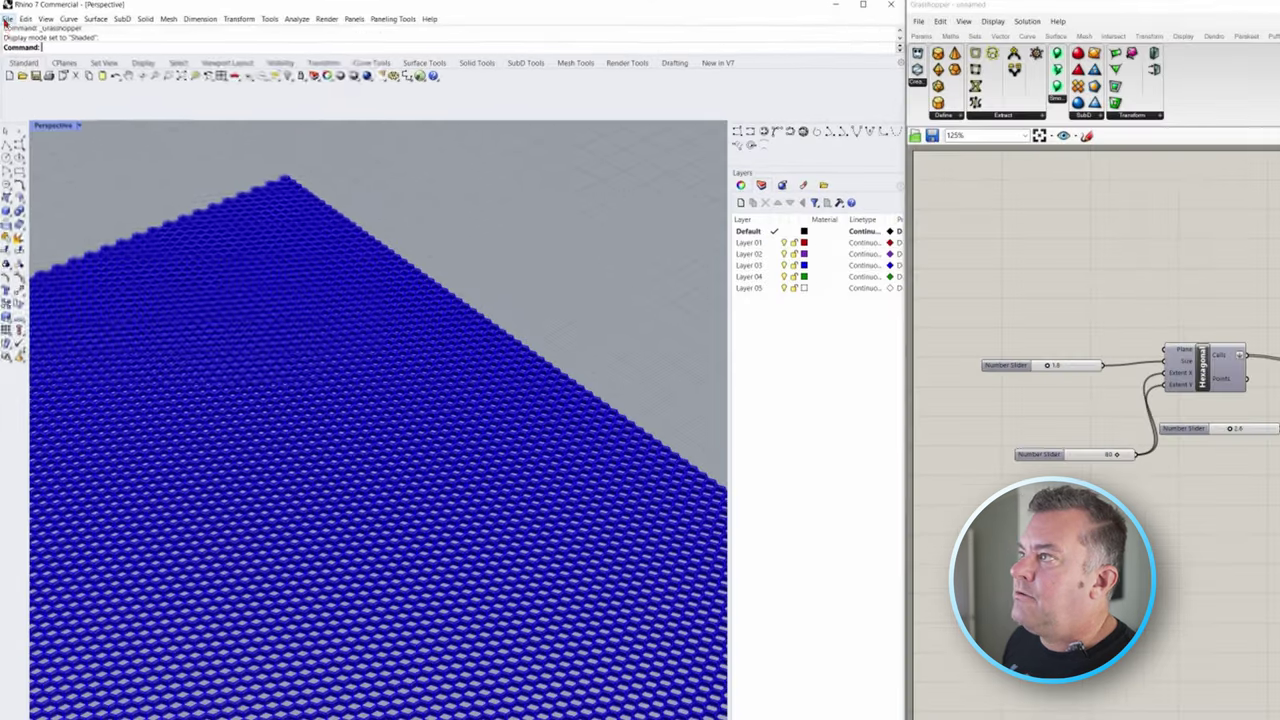
Save the model in STL (Stereolithography) format under the file name hexgridstencil
left_click(6, 16)
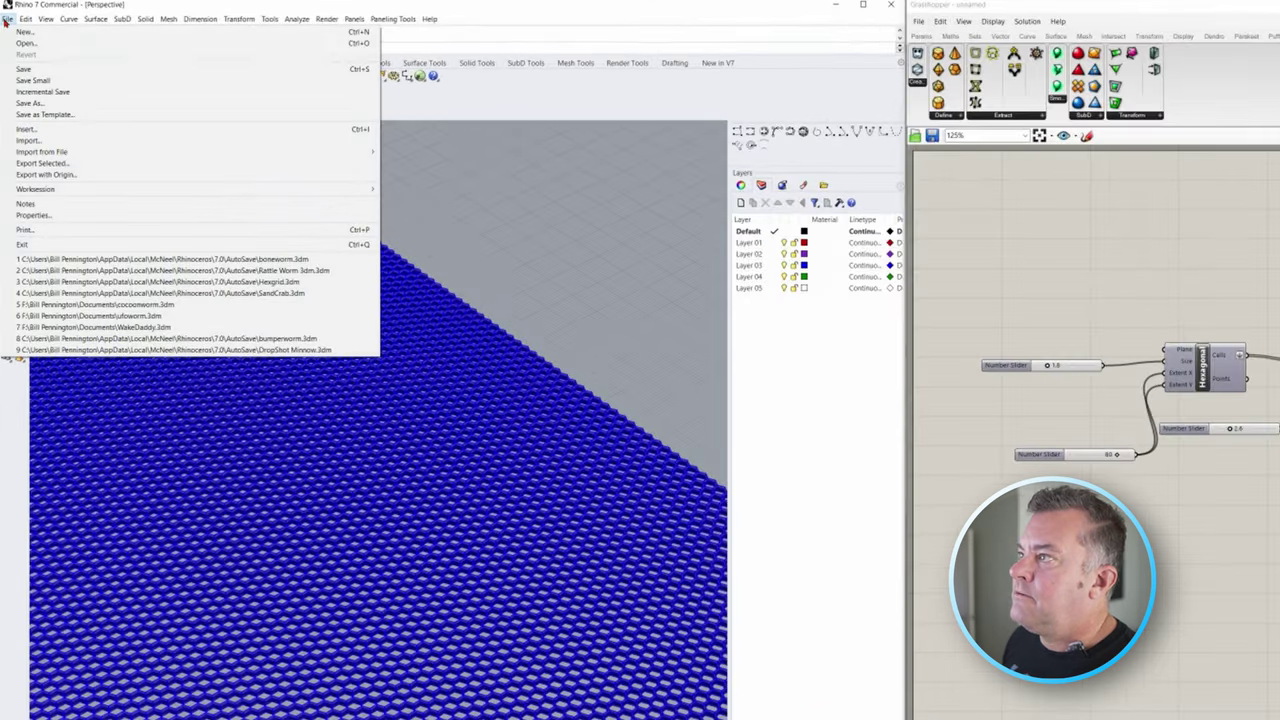
left_click(34, 103)
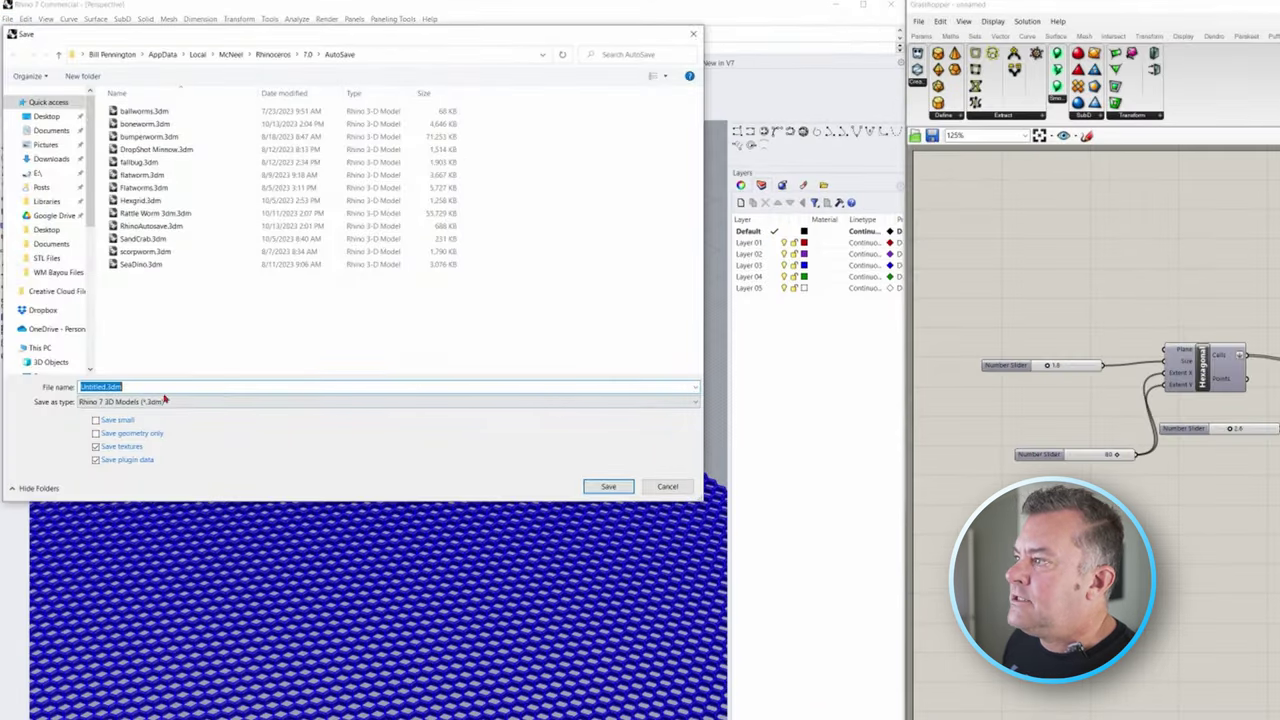
left_click(166, 400)
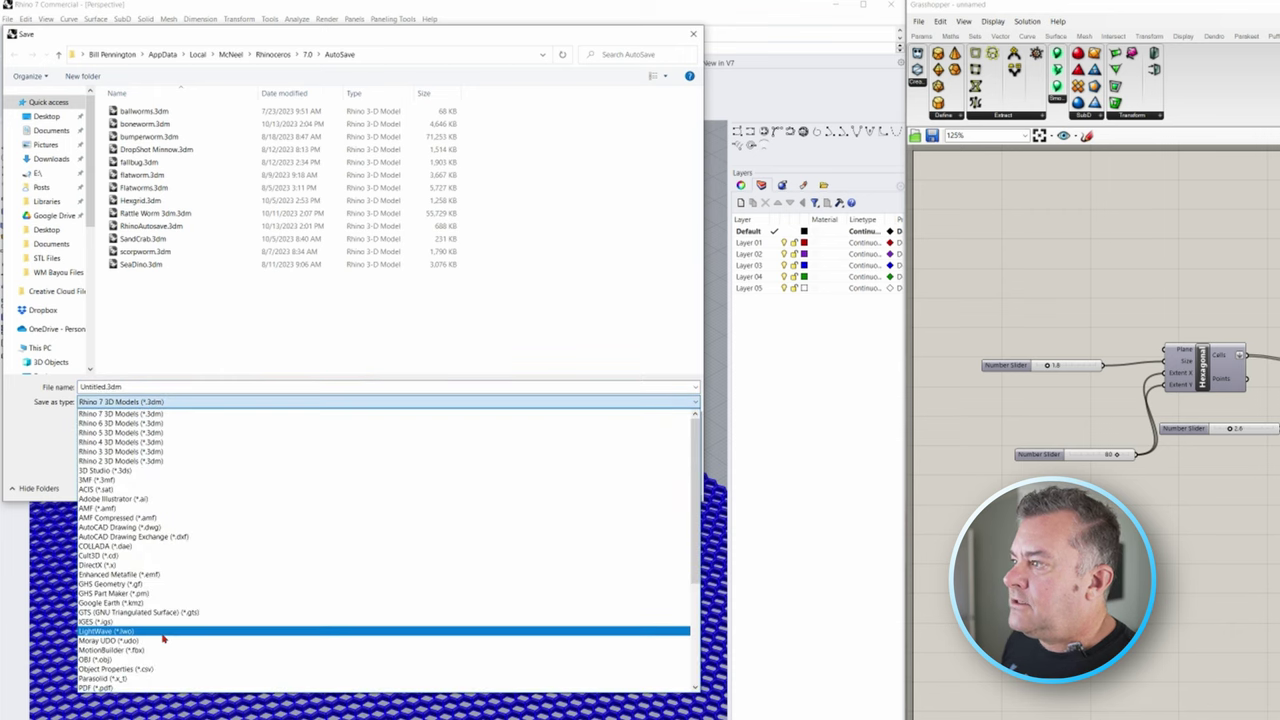
scroll(163, 638, "down", 3)
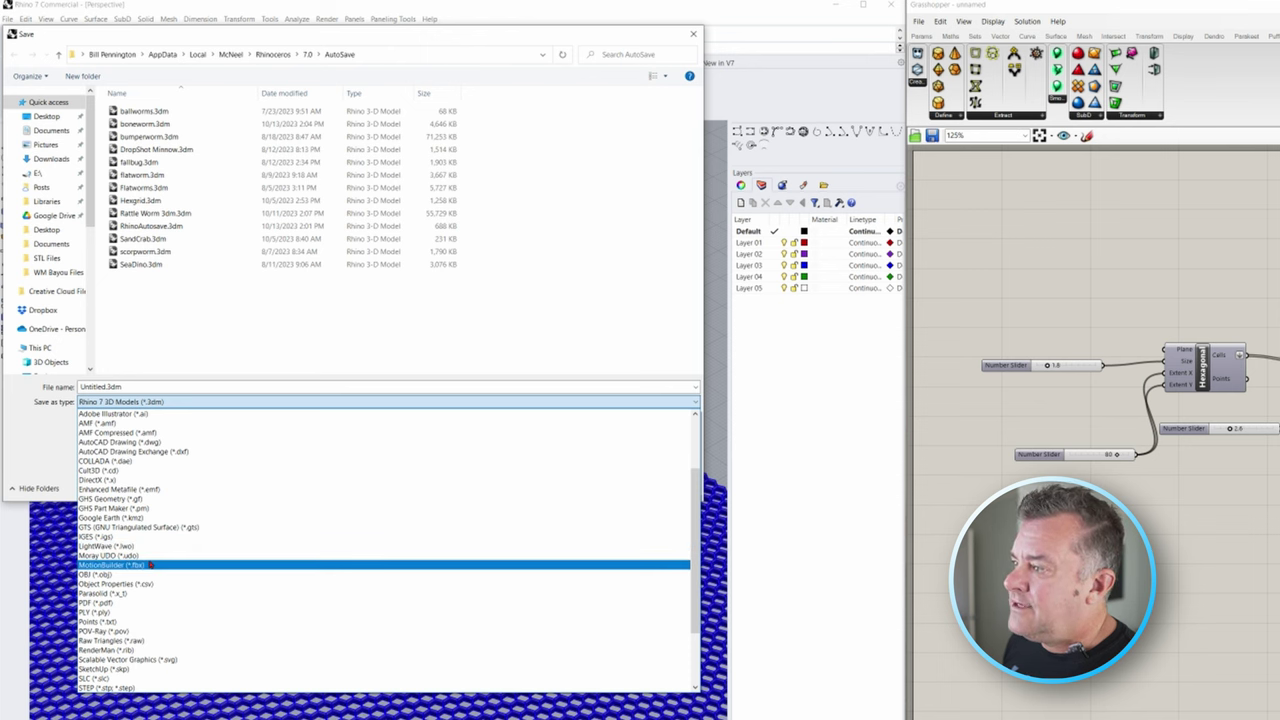
scroll(130, 656, "down", 1)
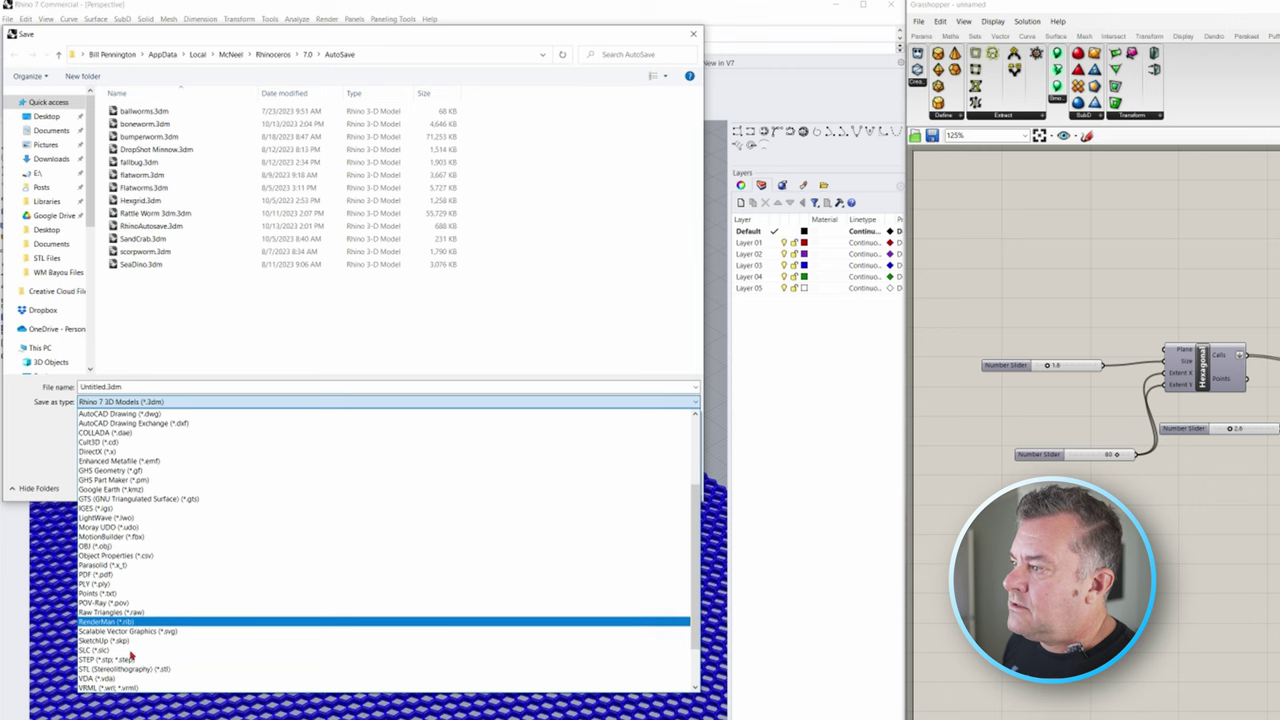
left_click(130, 669)
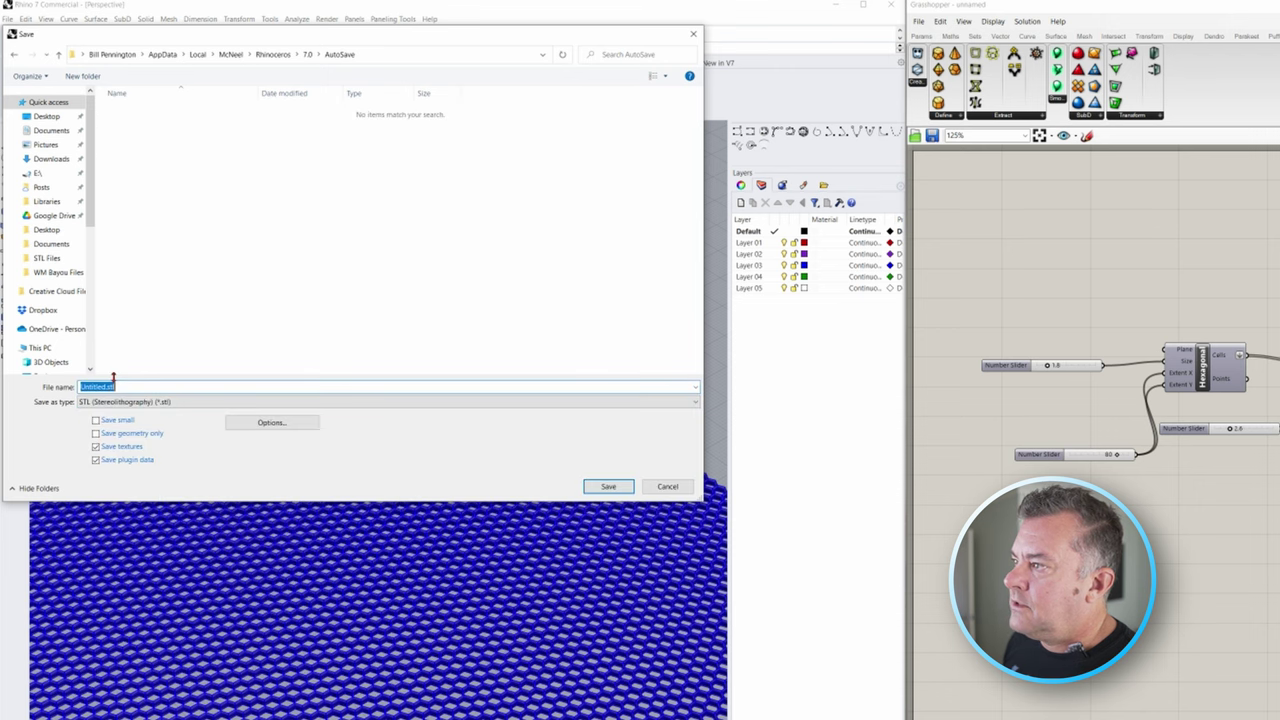
left_click_drag(106, 387, 61, 390)
type("hexgridste")
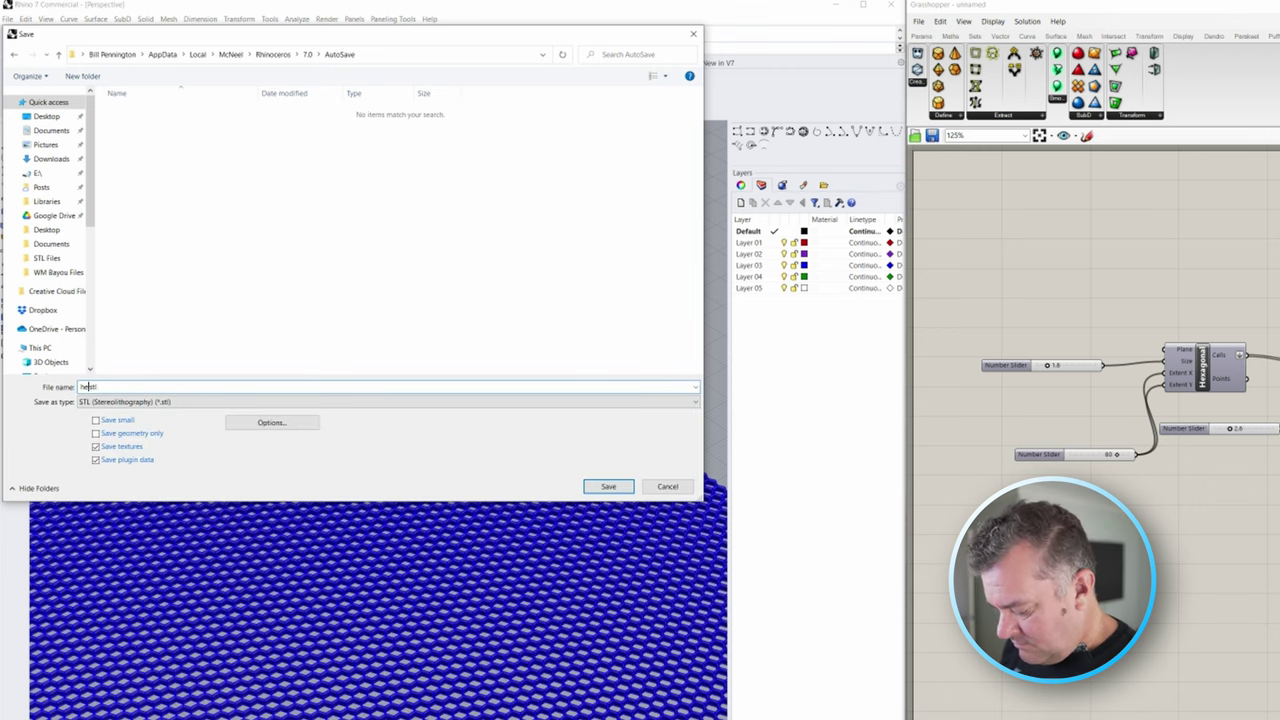
type("ncil")
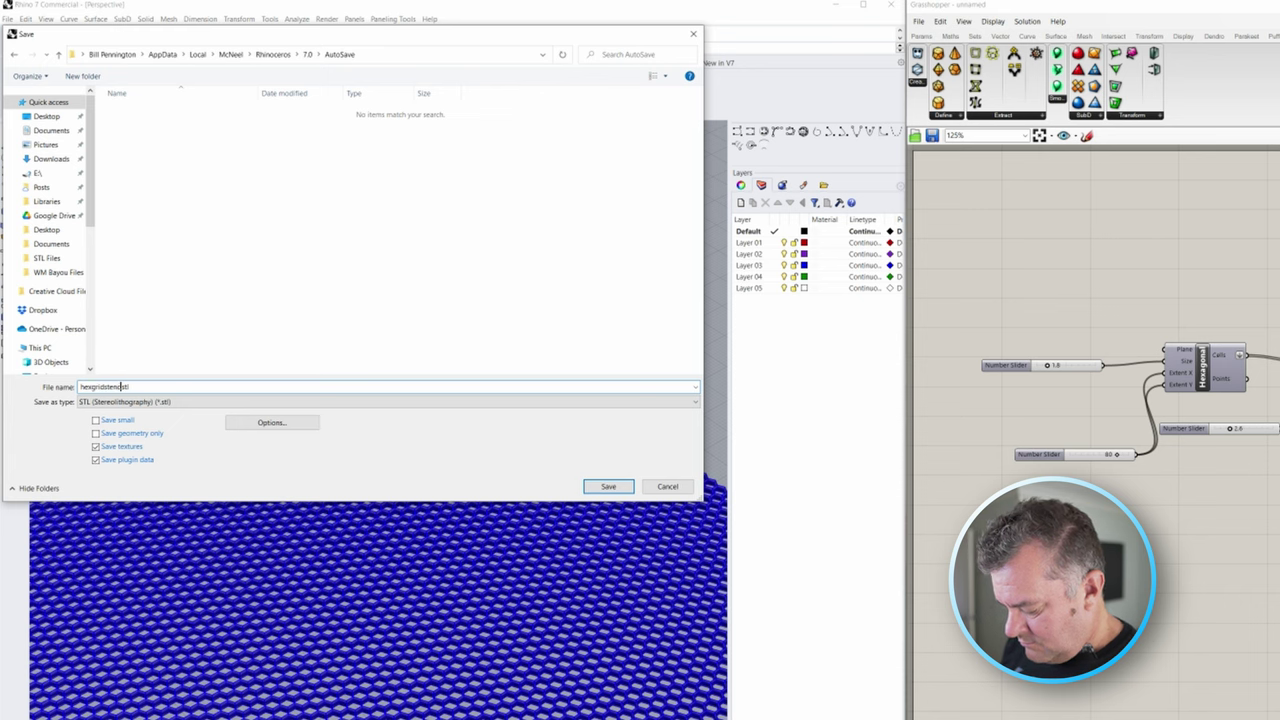
left_click(593, 485)
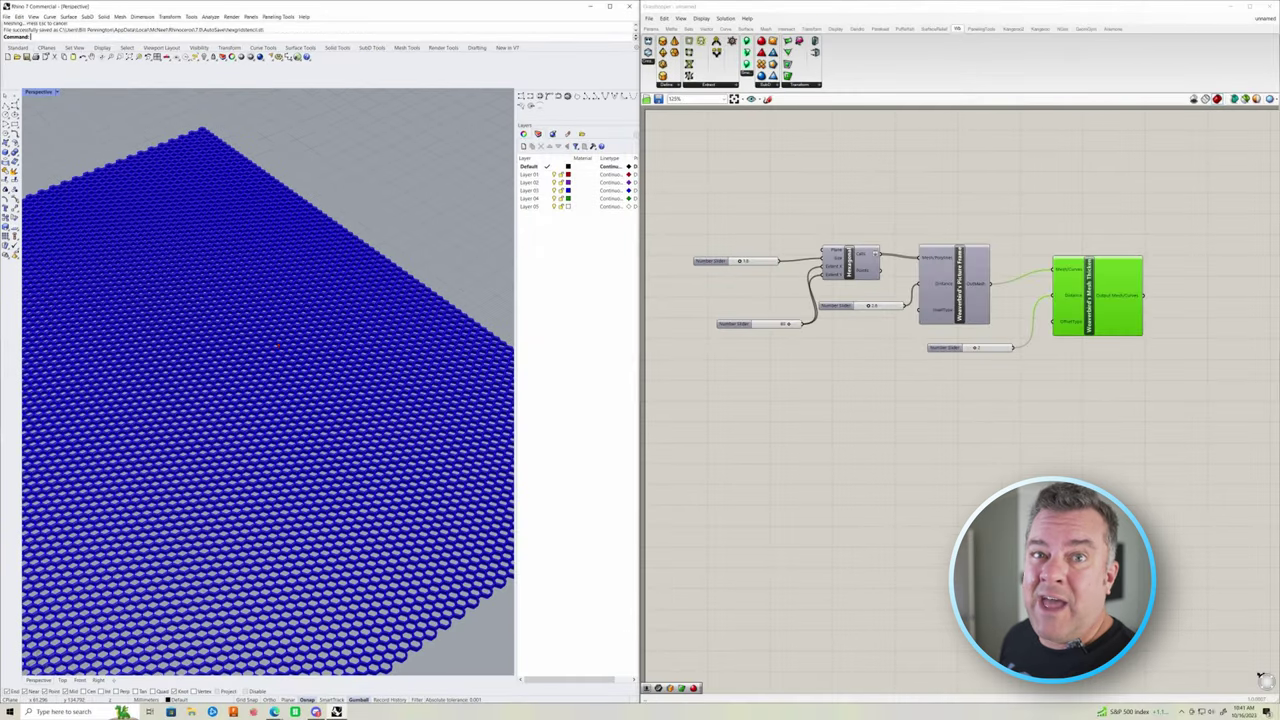
Hide Layer 03 containing the baked mesh and clear the component selection on the Grasshopper canvas
left_click(554, 190)
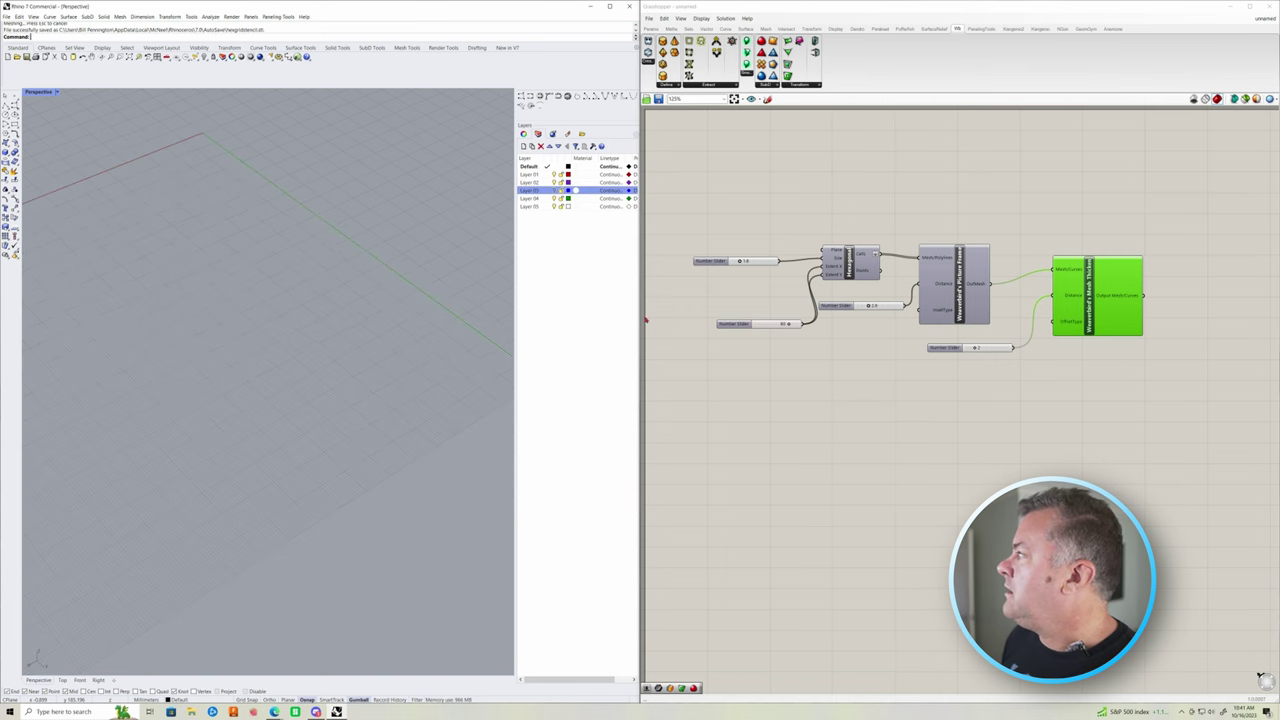
left_click(1008, 438)
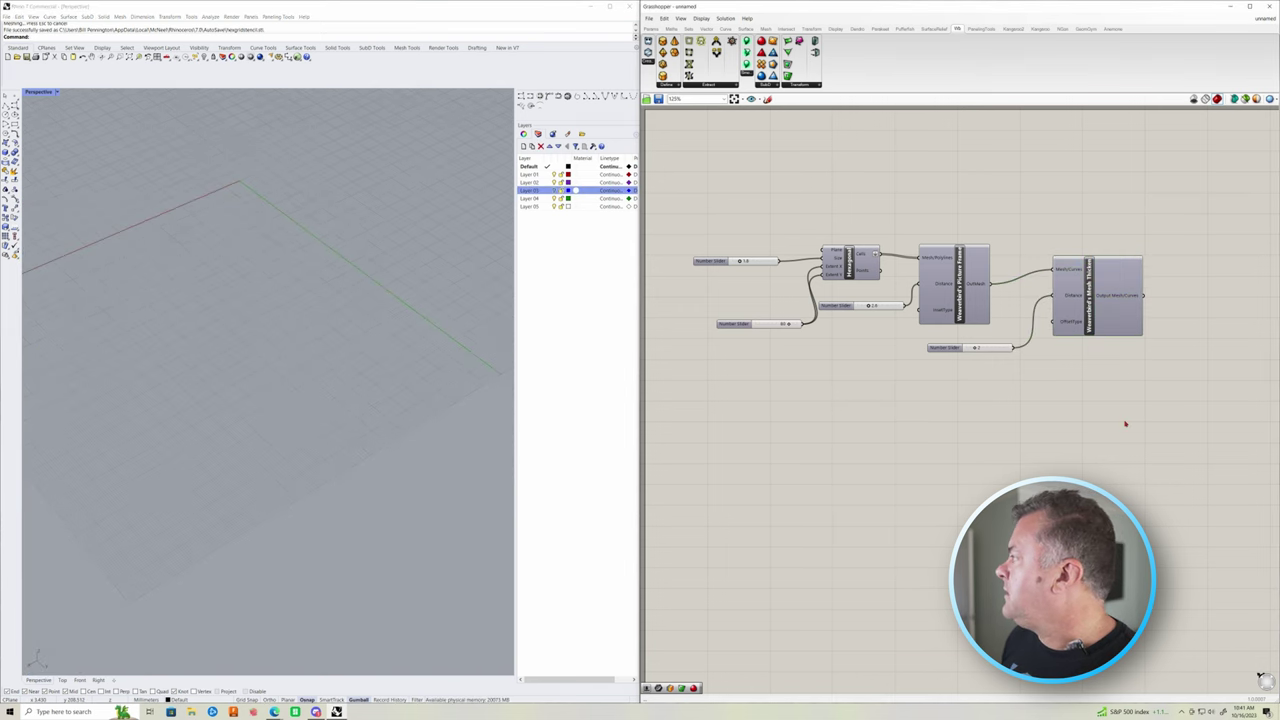
Disconnect the Picture Frame from the Mesh Thicken's Mesh/Curves input and move the Mesh Thicken and its slider away to make room
right_click(1066, 273)
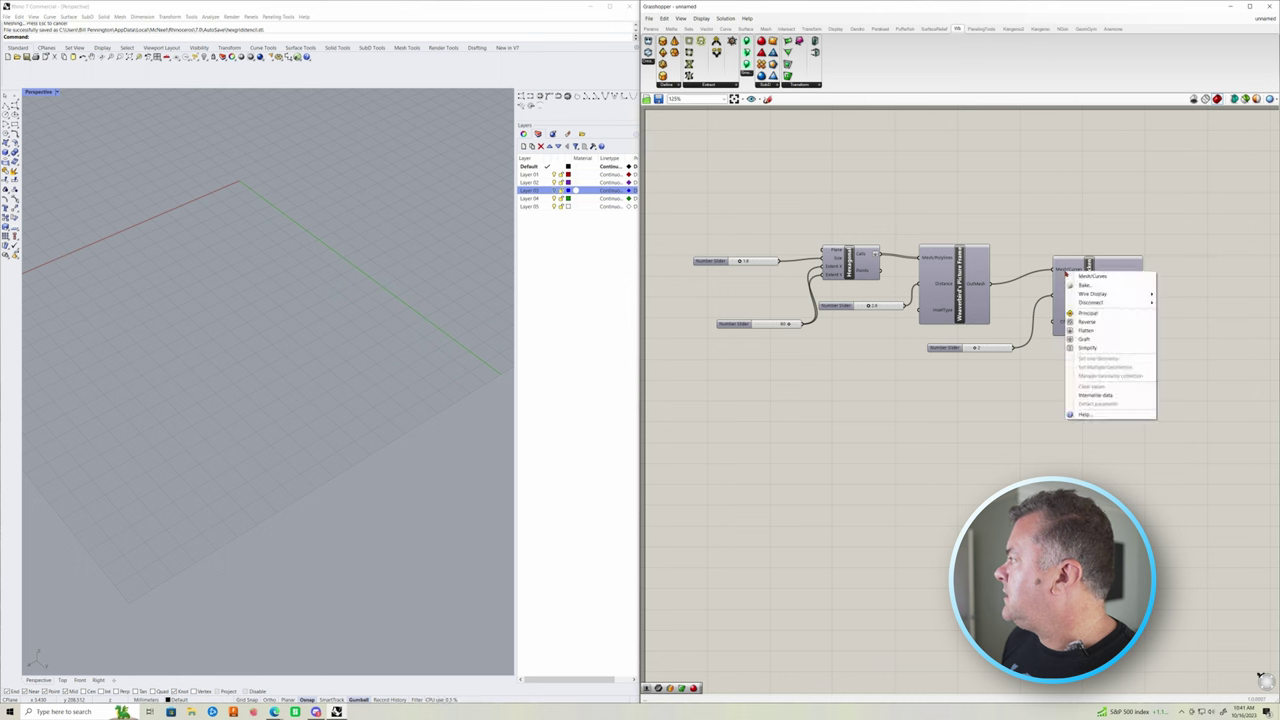
mouse_move(1090, 302)
left_click(1030, 302)
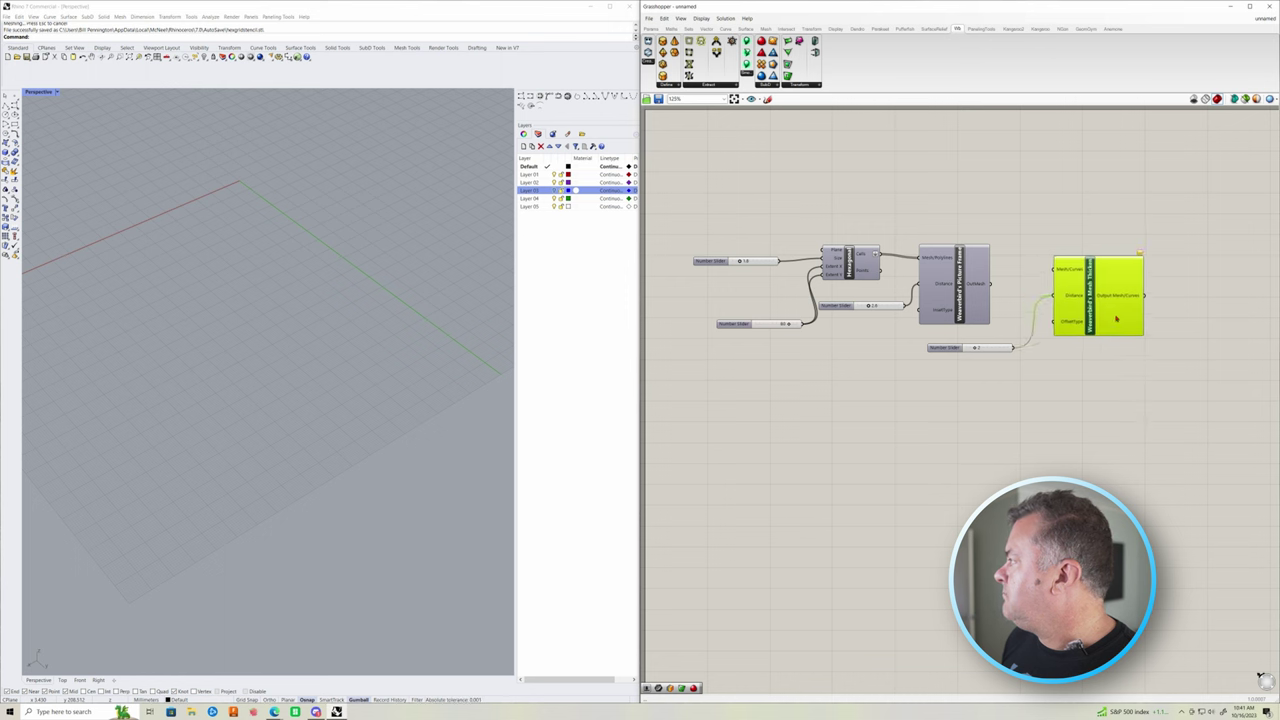
left_click_drag(1110, 310, 1158, 335)
left_click_drag(1000, 351, 1036, 456)
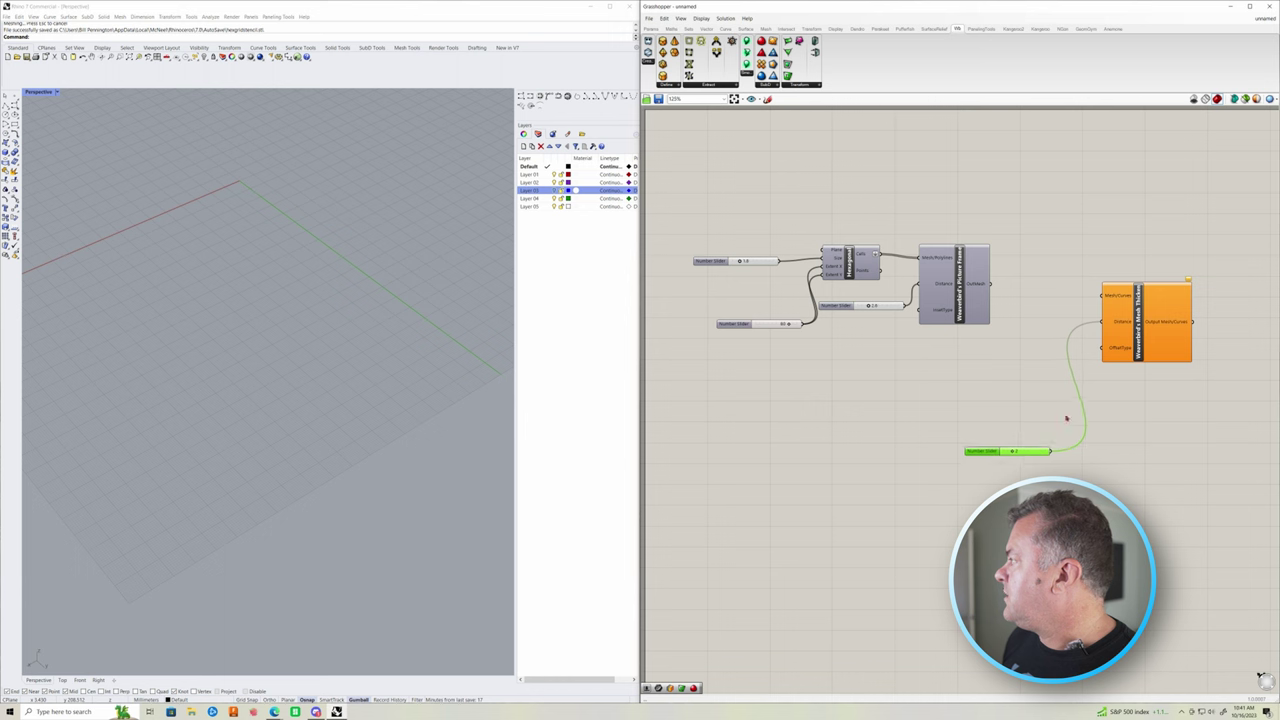
Move the Mesh Thicken component and its number slider farther from the Picture Frame to make more room
left_click_drag(1157, 343, 1186, 397)
left_click(1040, 456)
left_click_drag(1040, 455, 1070, 466)
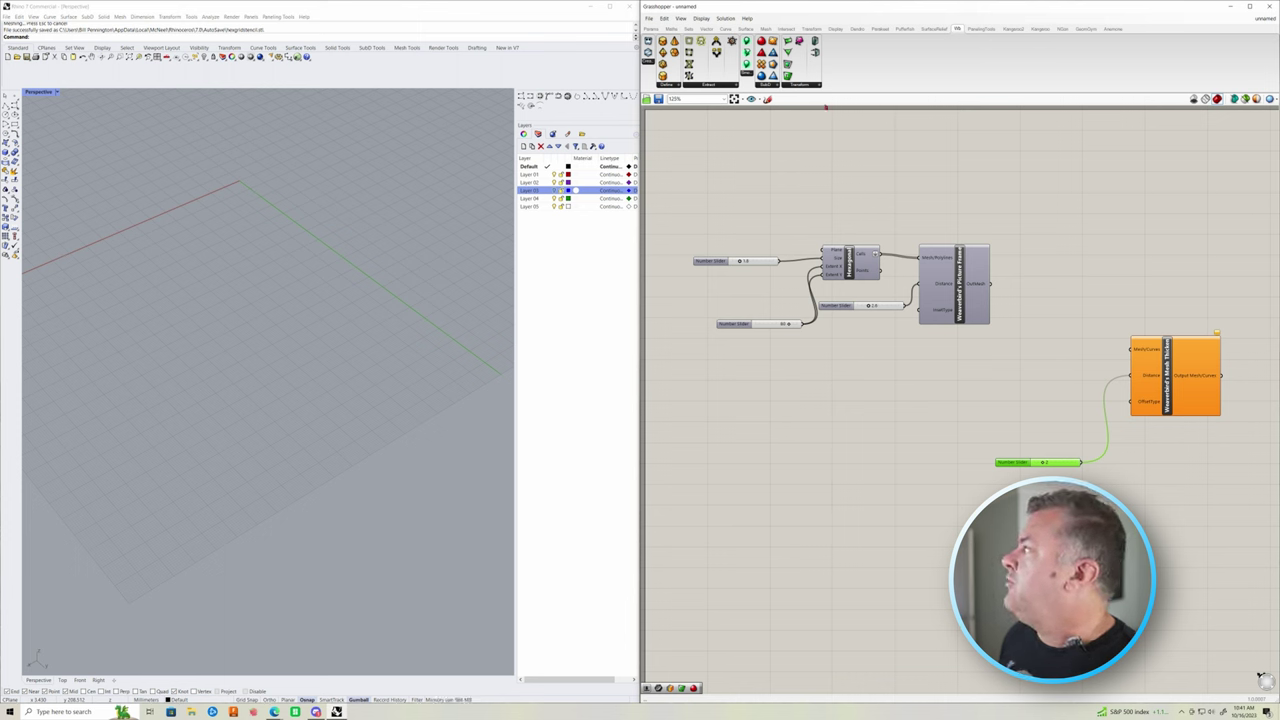
Place a Weaverbird Catmull-Clark Subdivision component and connect the Picture Frame's OutMesh to its Mesh/Curves input
left_click(803, 87)
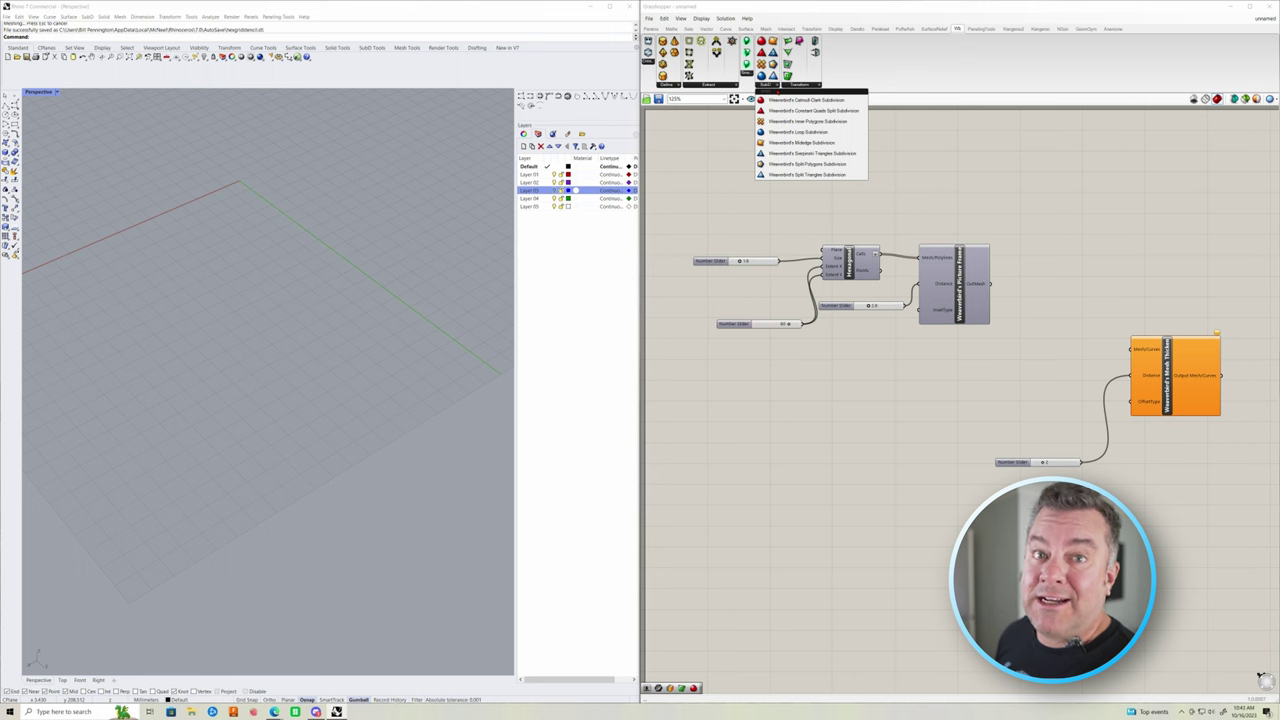
left_click(778, 102)
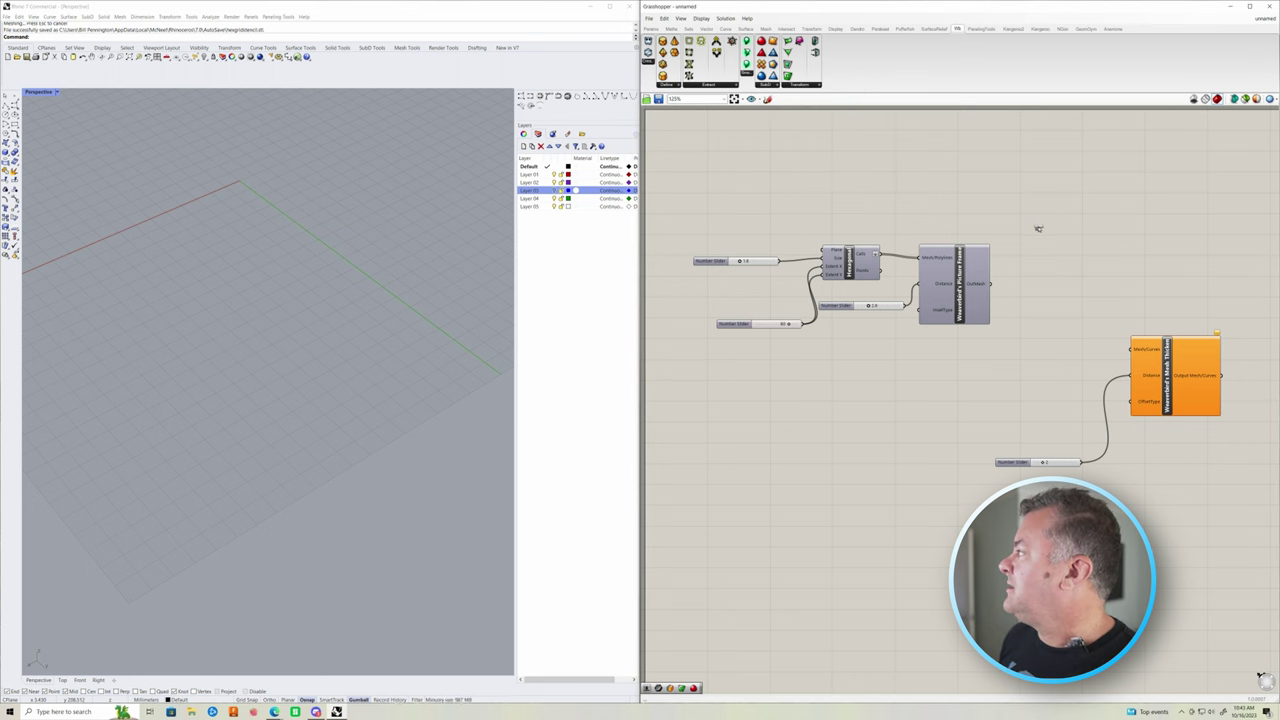
left_click(1076, 243)
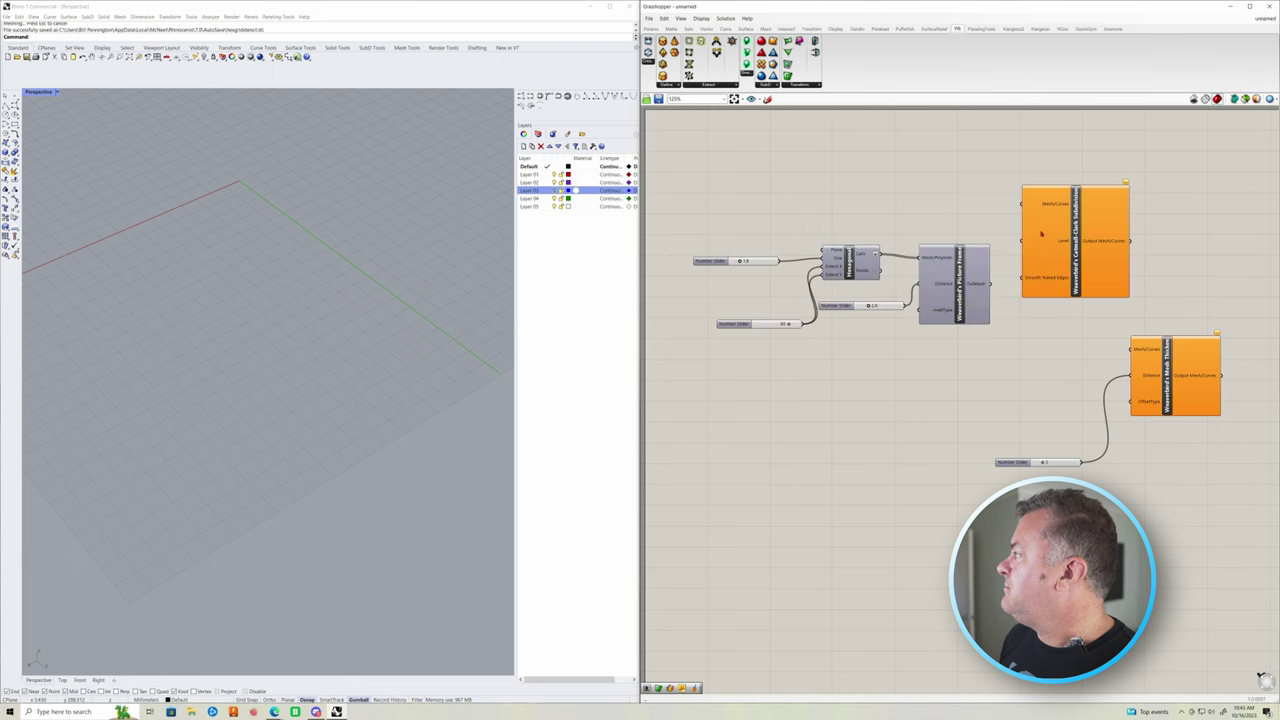
left_click_drag(990, 284, 1023, 205)
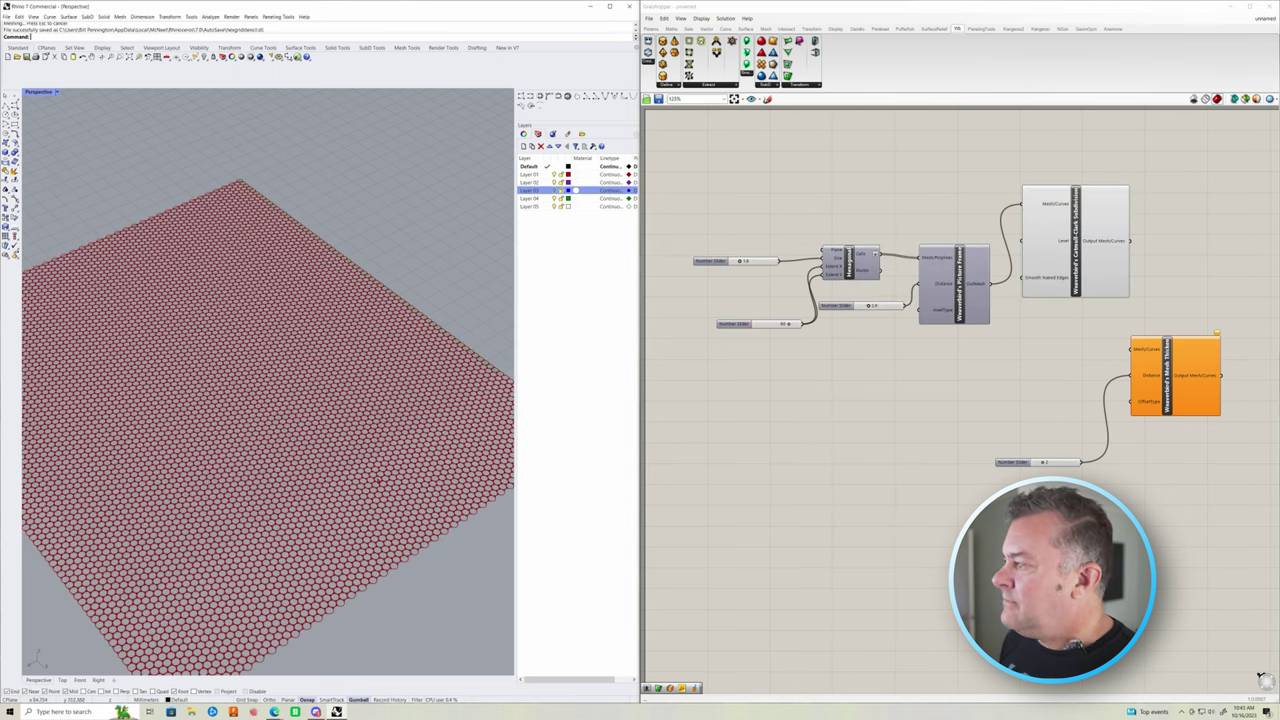
Shift the Catmull-Clark component aside and connect a new number slider ranging from 1 to 10 to its Level input
scroll(322, 470, "up", 5)
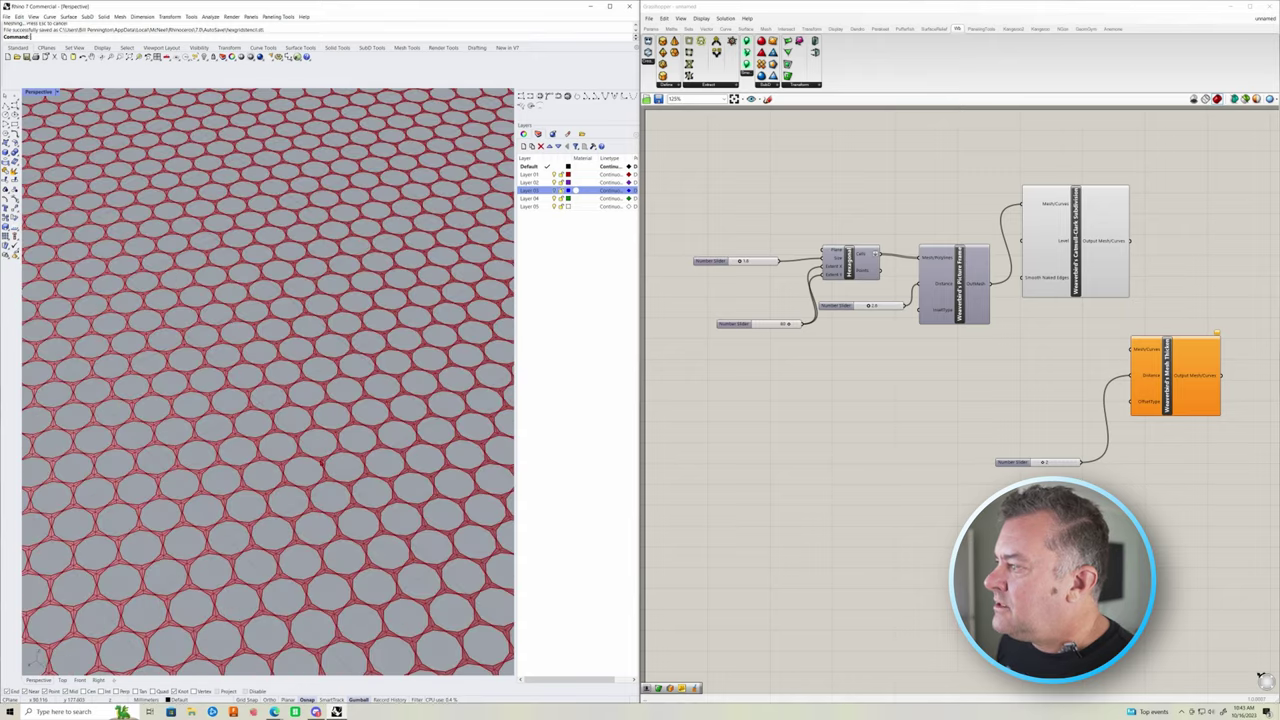
scroll(316, 517, "up", 1)
right_click_drag(319, 534, 278, 470)
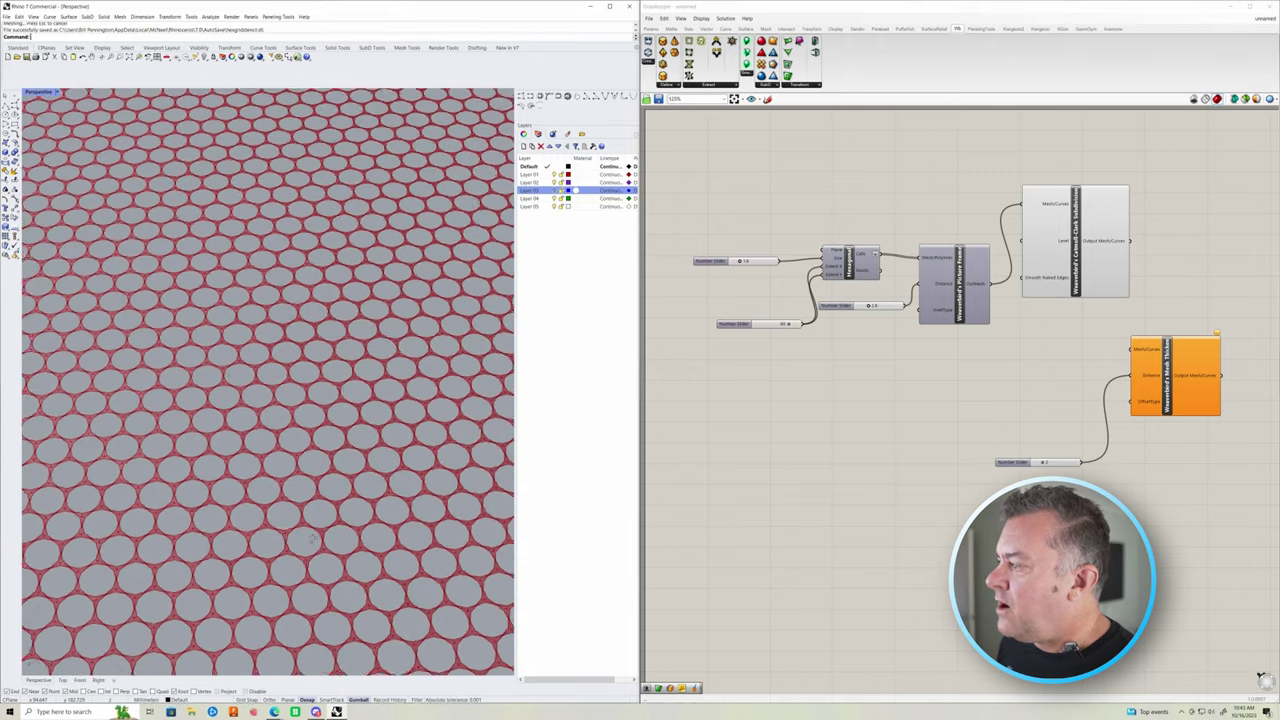
scroll(278, 470, "up", 3)
left_click_drag(1064, 240, 1105, 240)
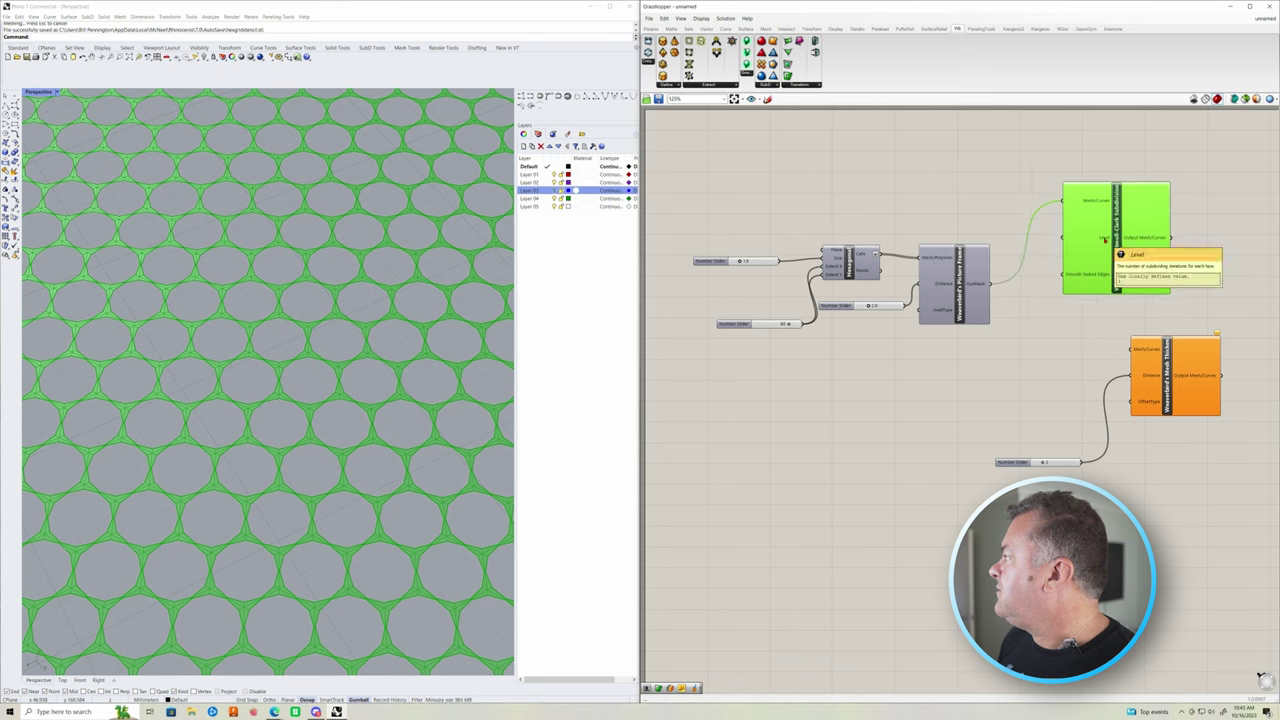
double_click(1000, 378)
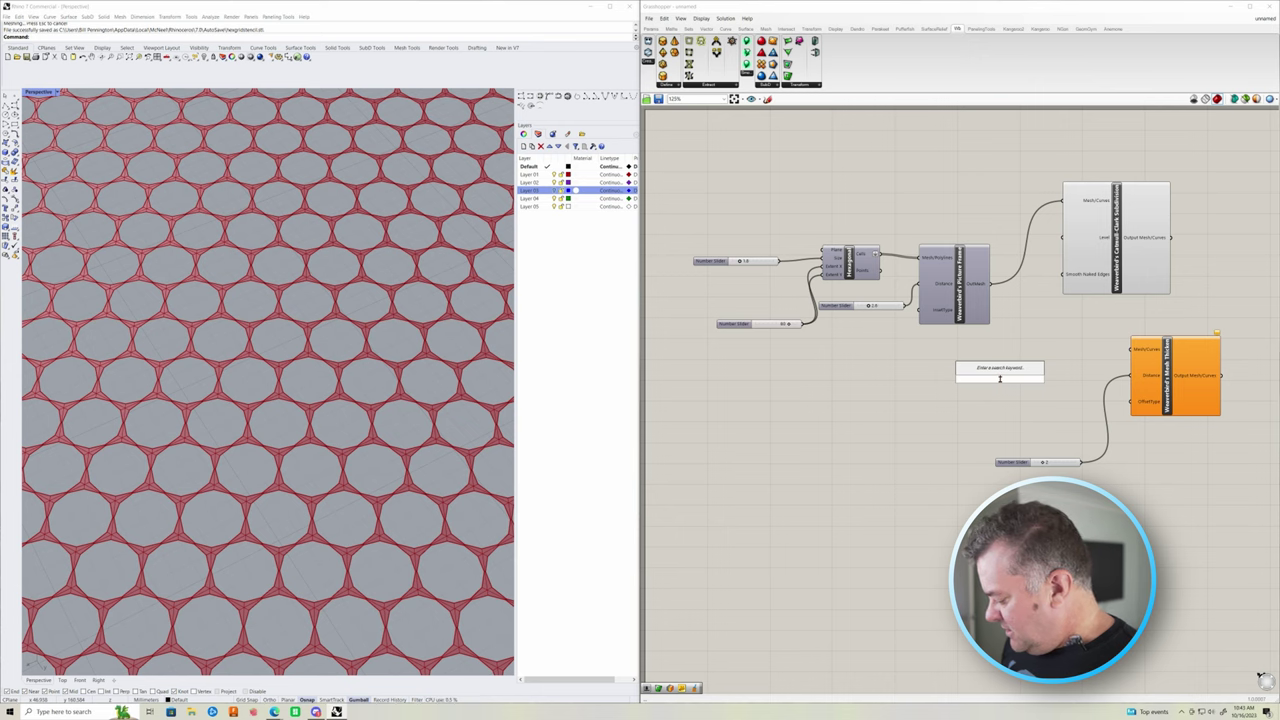
type("1")
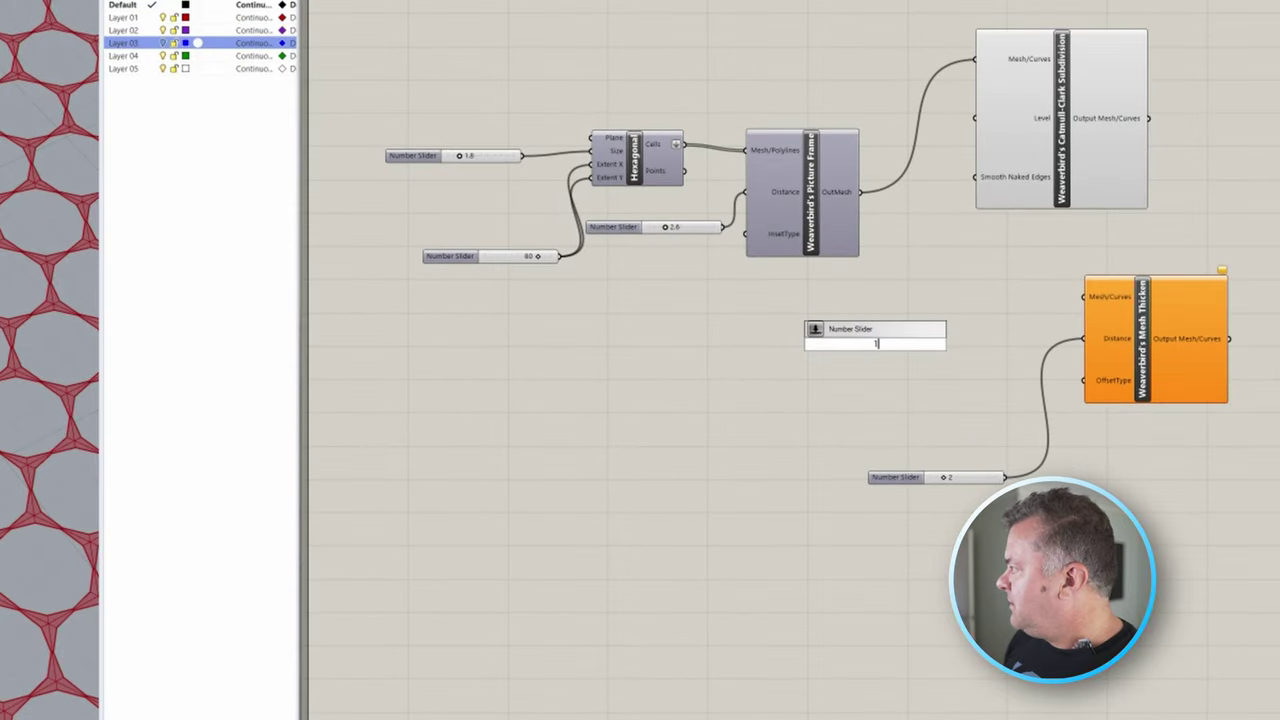
type(".")
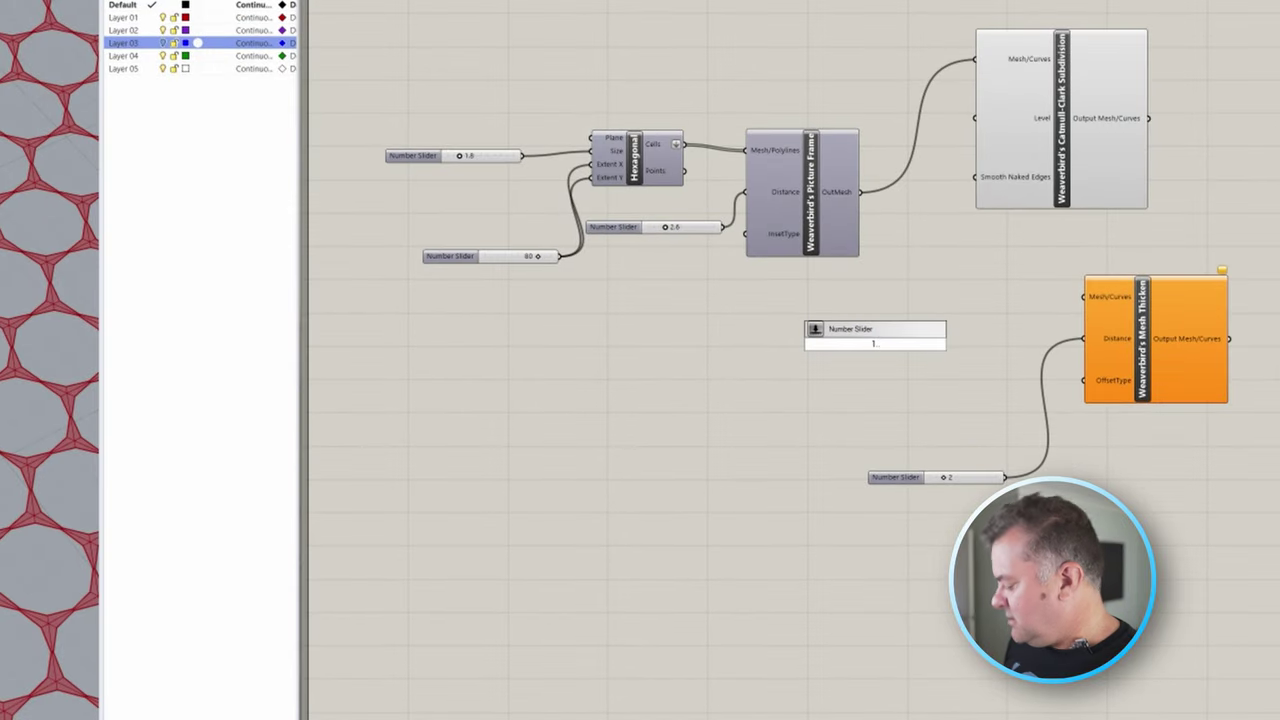
type(".10")
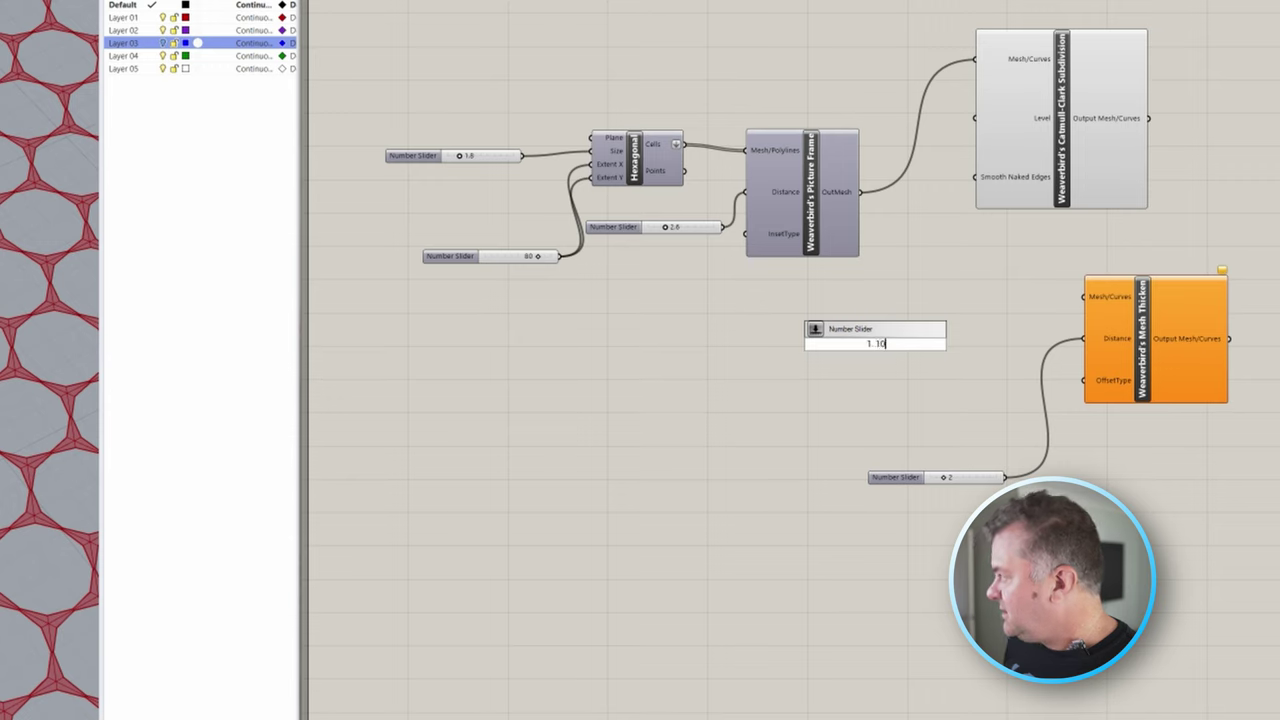
key("Return")
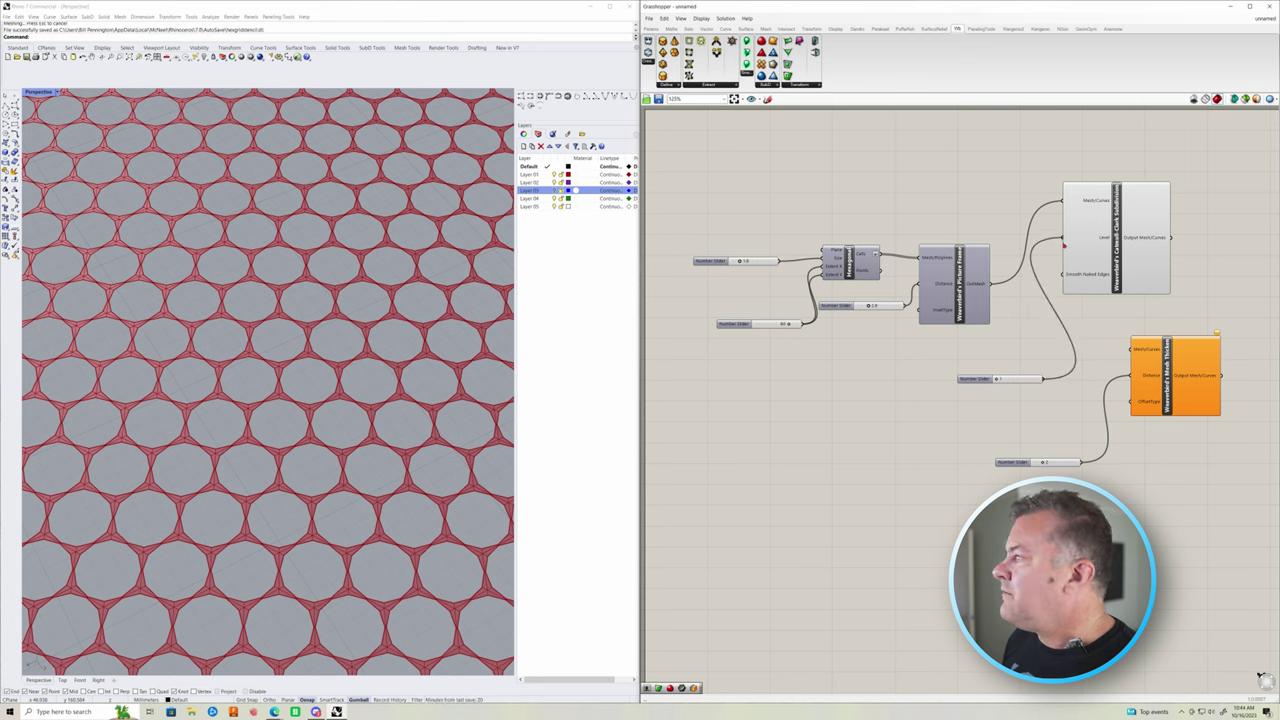
Try a Catmull-Clark subdivision level of 3 and return the Level slider to 1
left_click_drag(997, 380, 1005, 379)
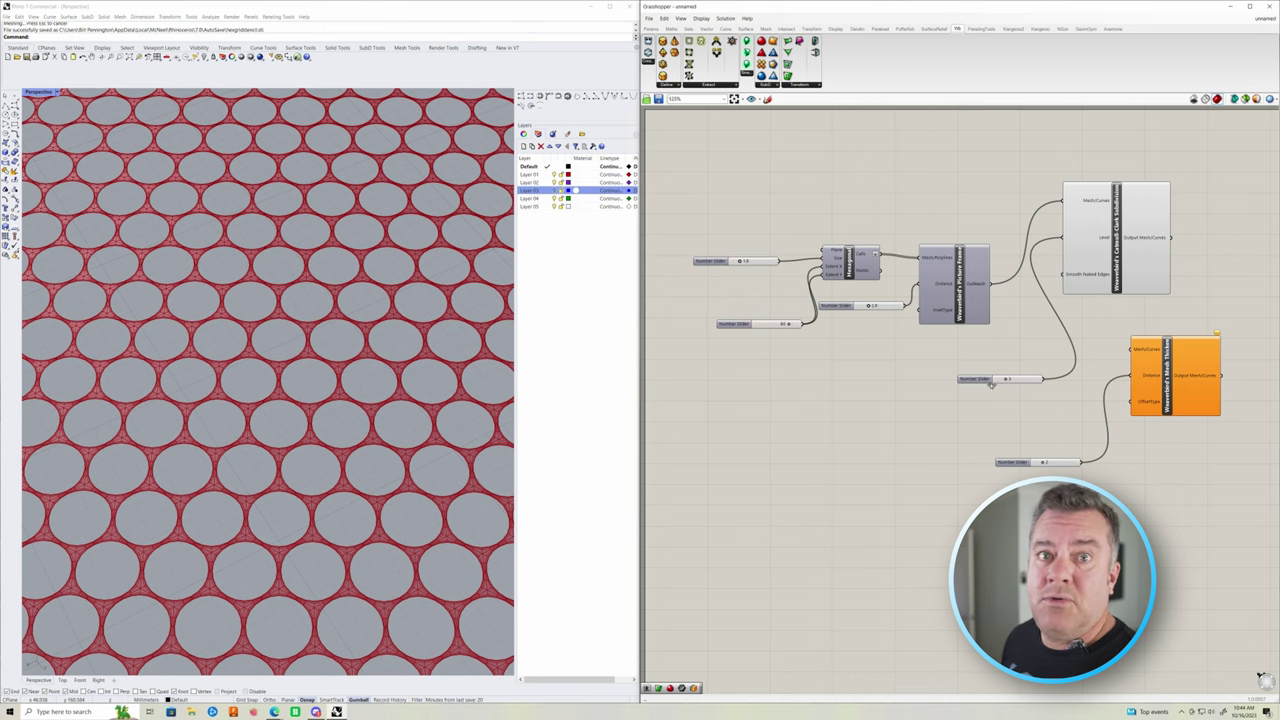
left_click_drag(1006, 379, 997, 380)
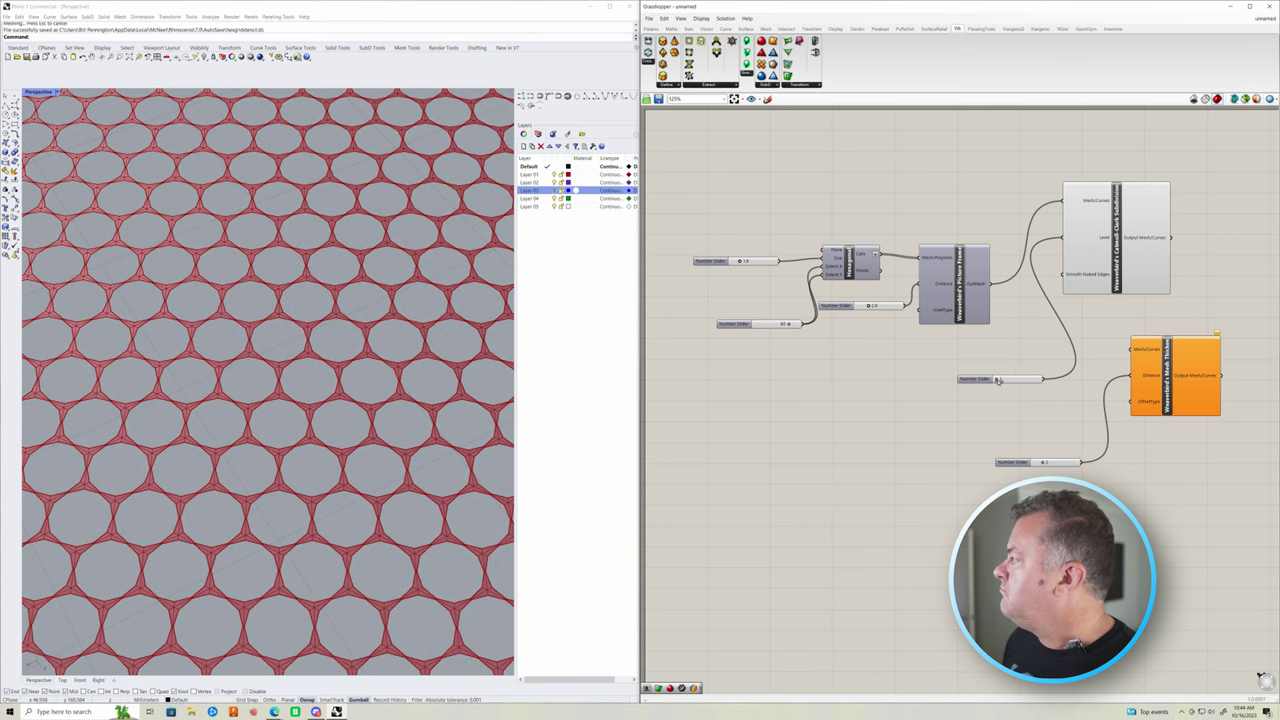
left_click(376, 533)
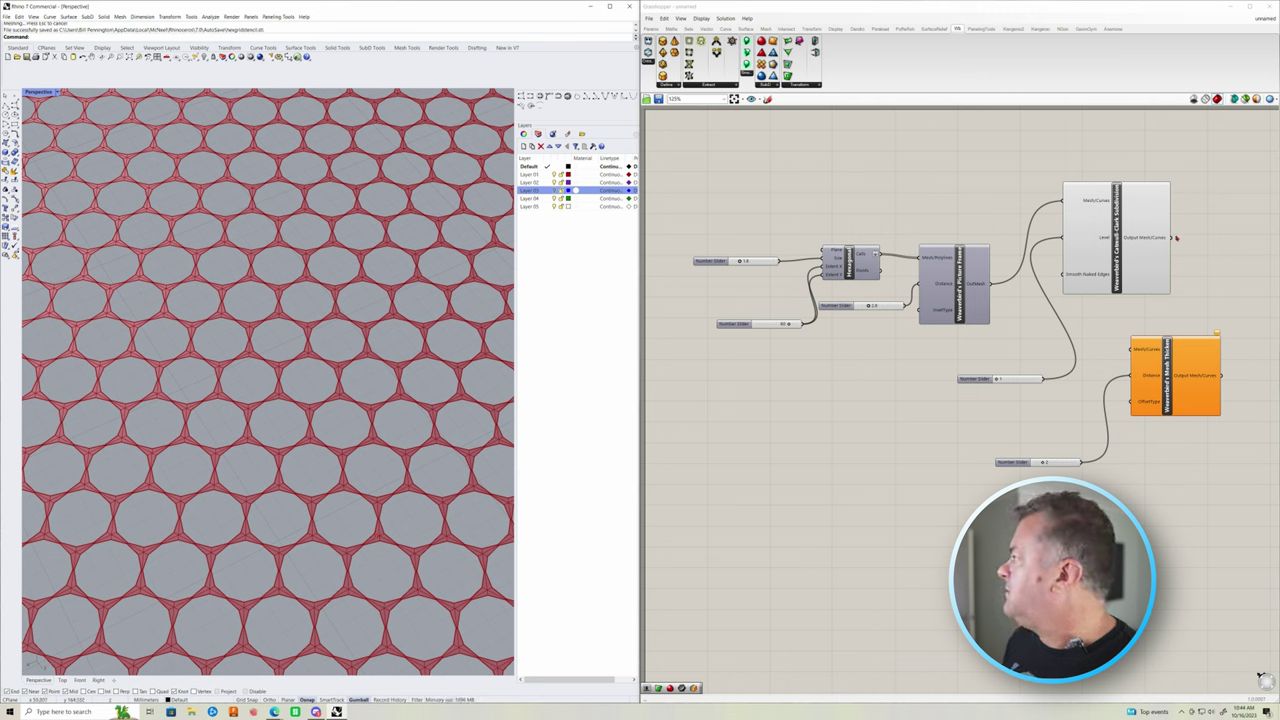
Reposition the Mesh Thicken and its slider beside the Catmull-Clark component and connect the subdivision output to Mesh Thicken's Mesh/Curves input
left_click_drag(1175, 375, 1240, 303)
left_click_drag(1015, 462, 1179, 436)
left_click_drag(1229, 340, 1236, 341)
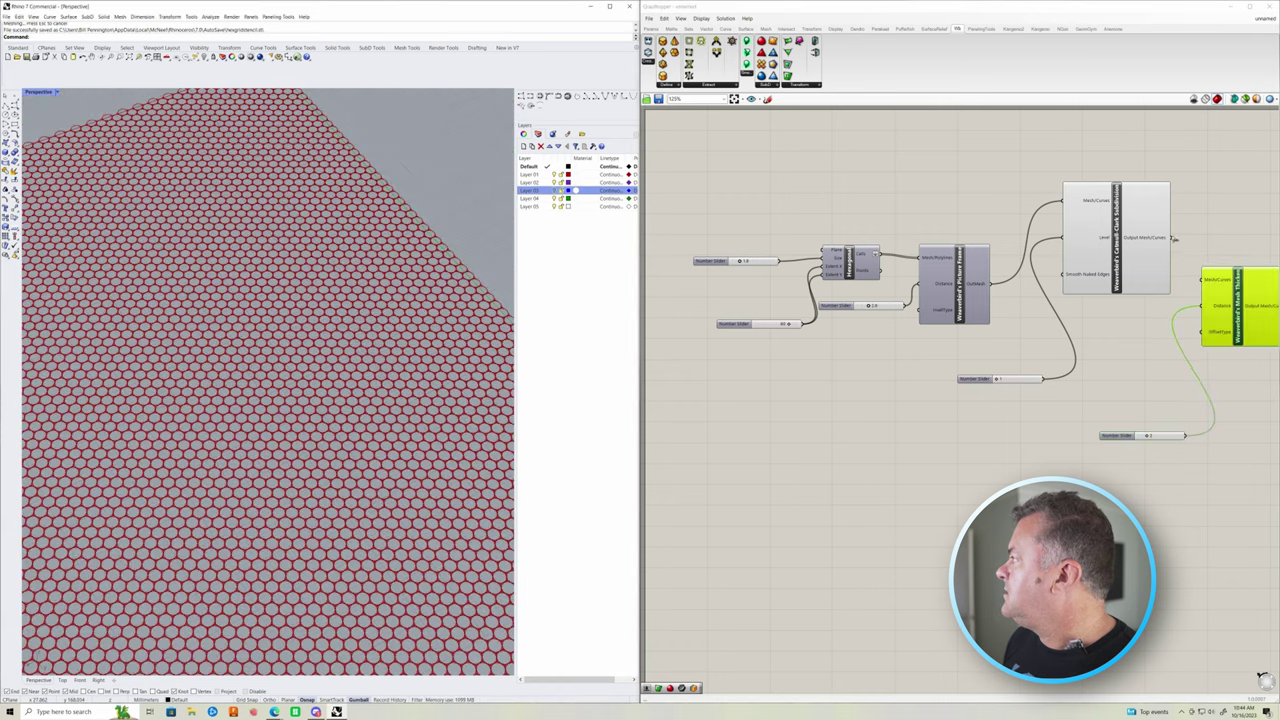
left_click_drag(1172, 238, 1204, 286)
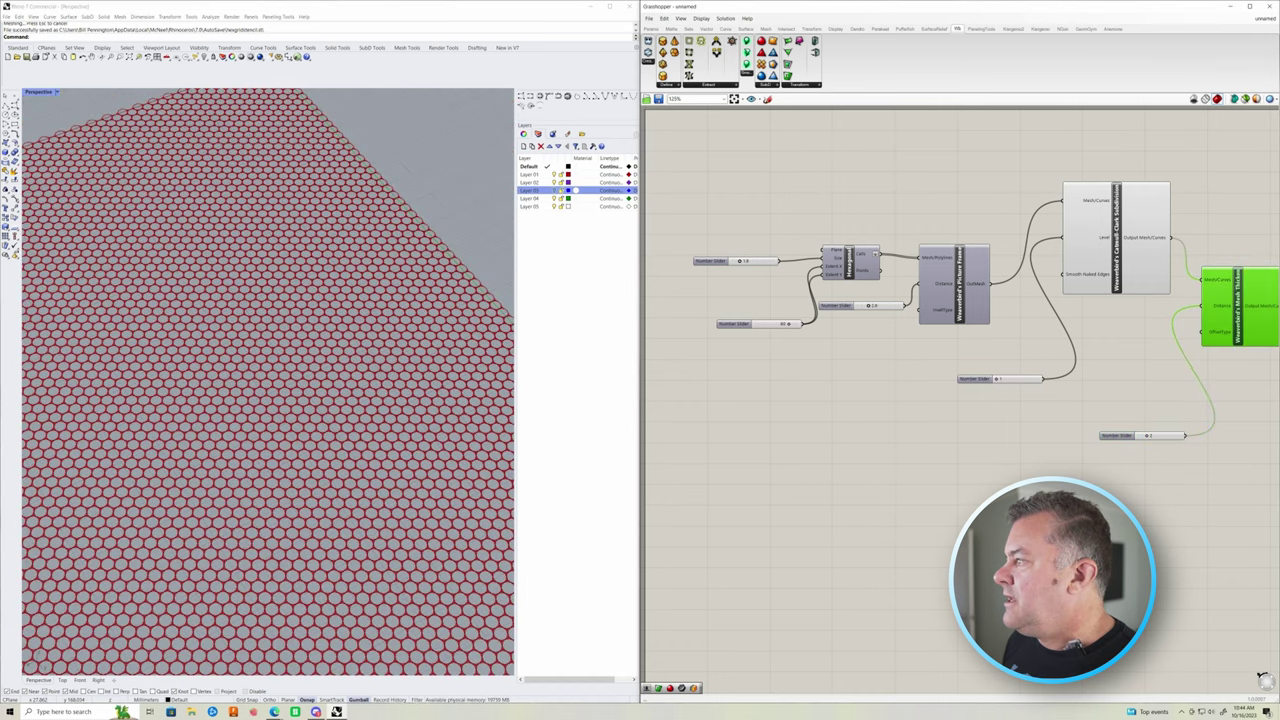
Enable the viewport preview of the Mesh Thicken component
middle_click(1121, 253)
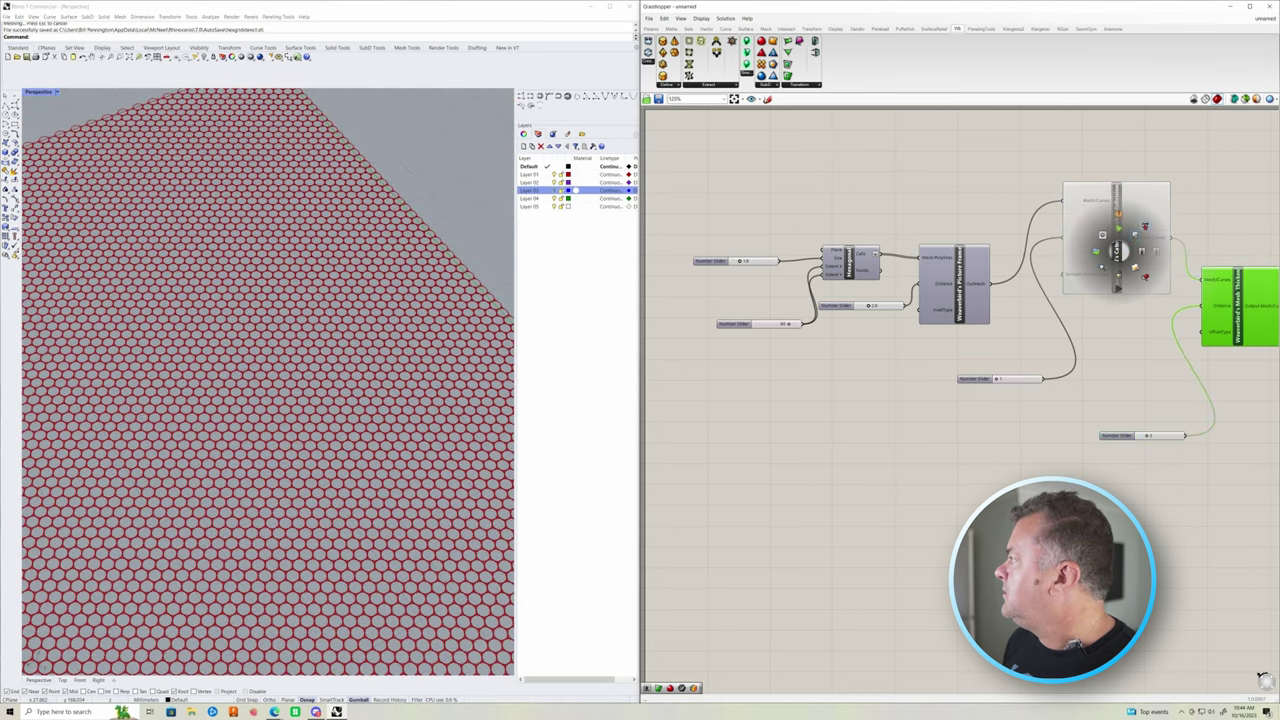
left_click(1141, 238)
left_click(598, 558)
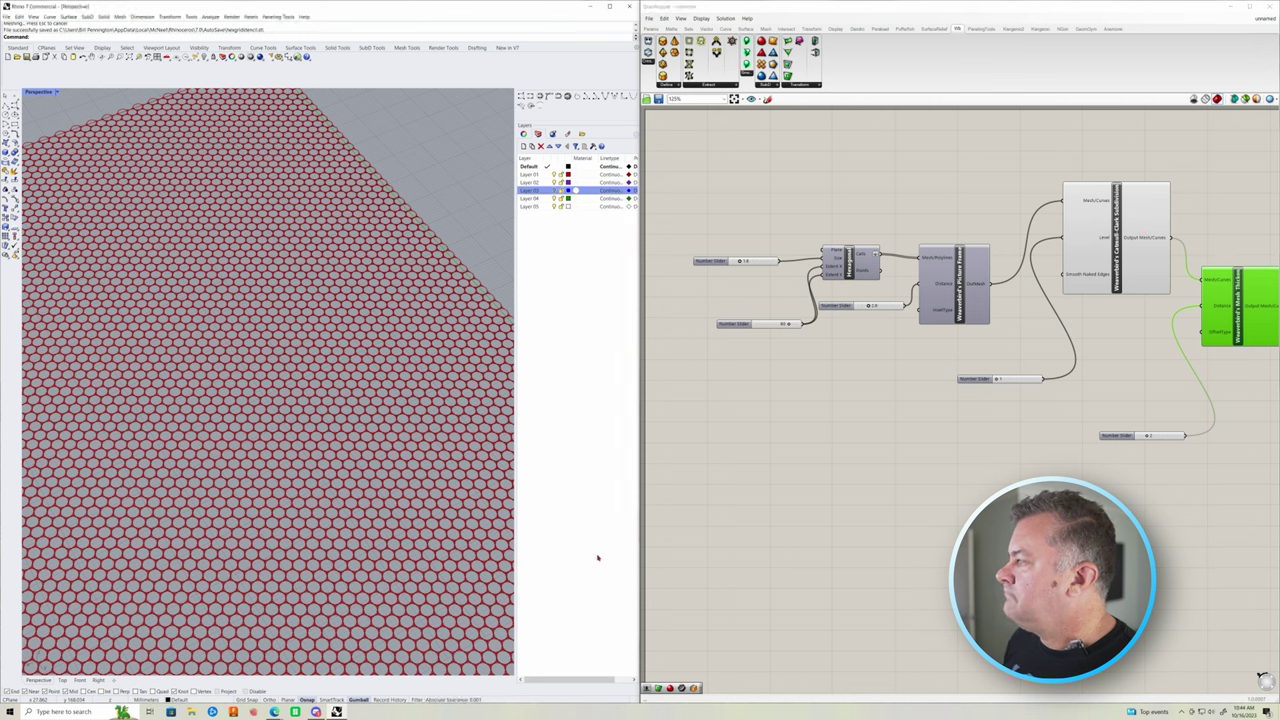
middle_click(1140, 236)
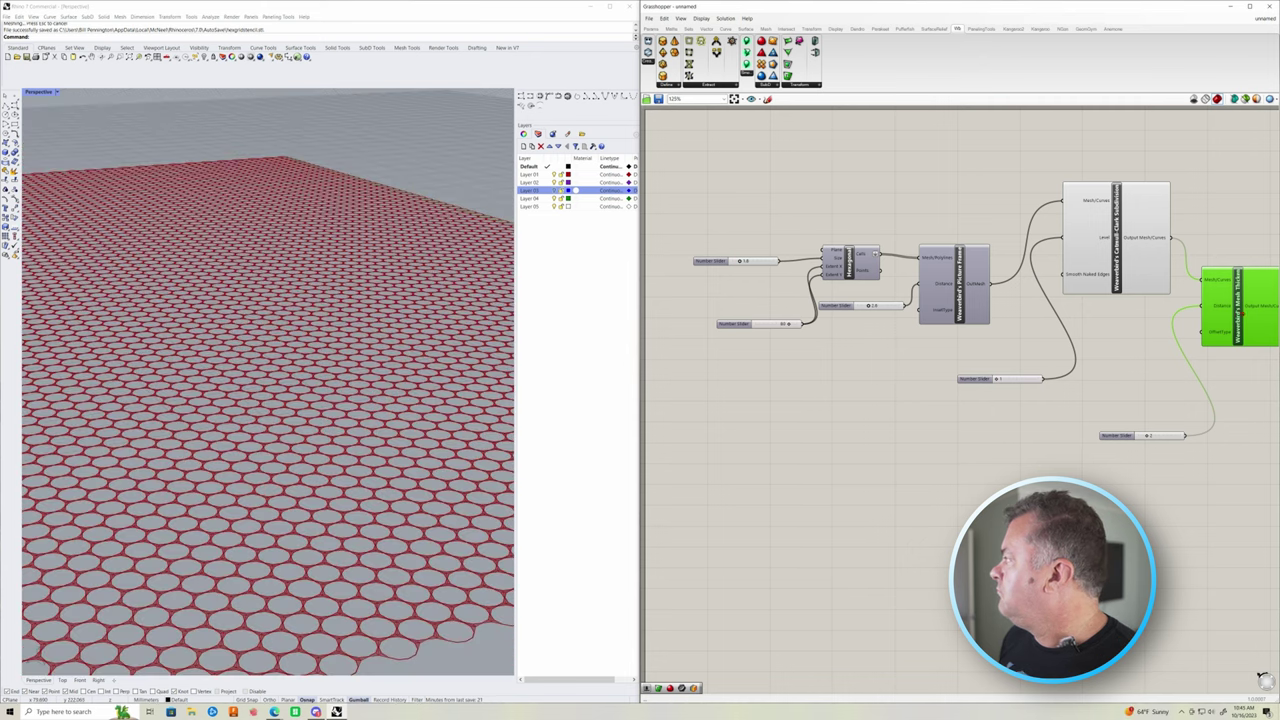
middle_click(1241, 314)
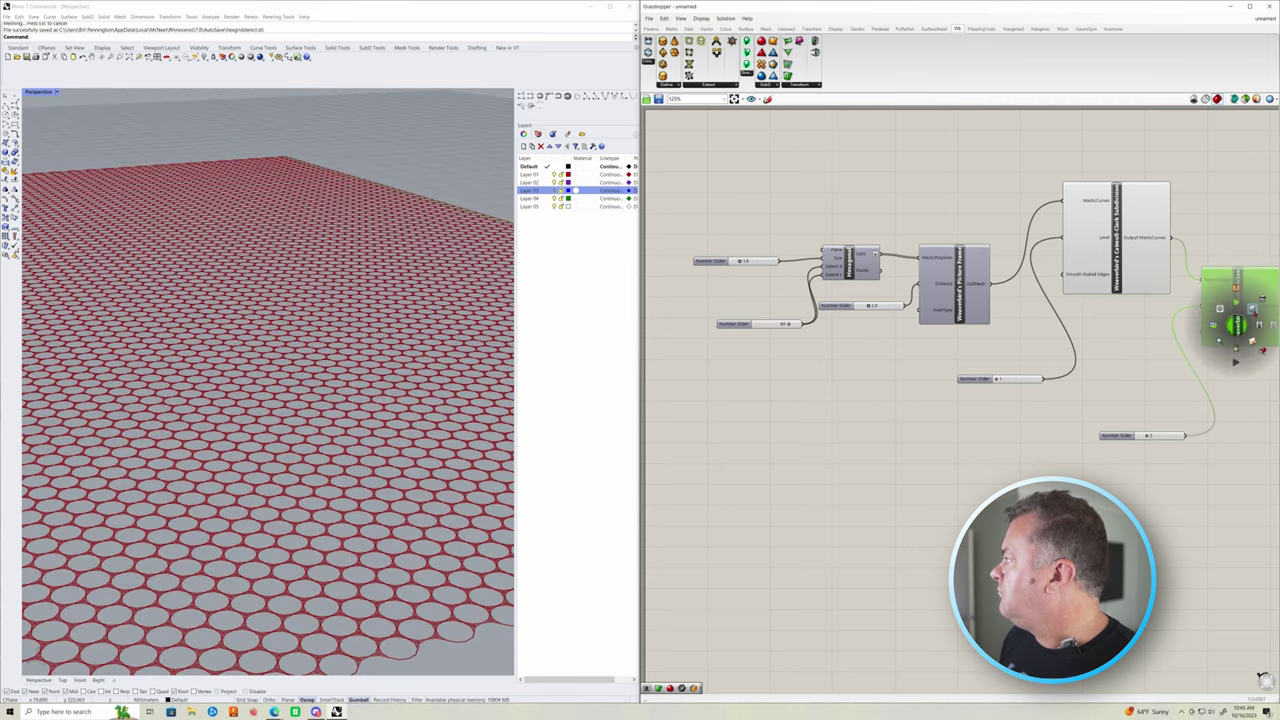
left_click(1254, 312)
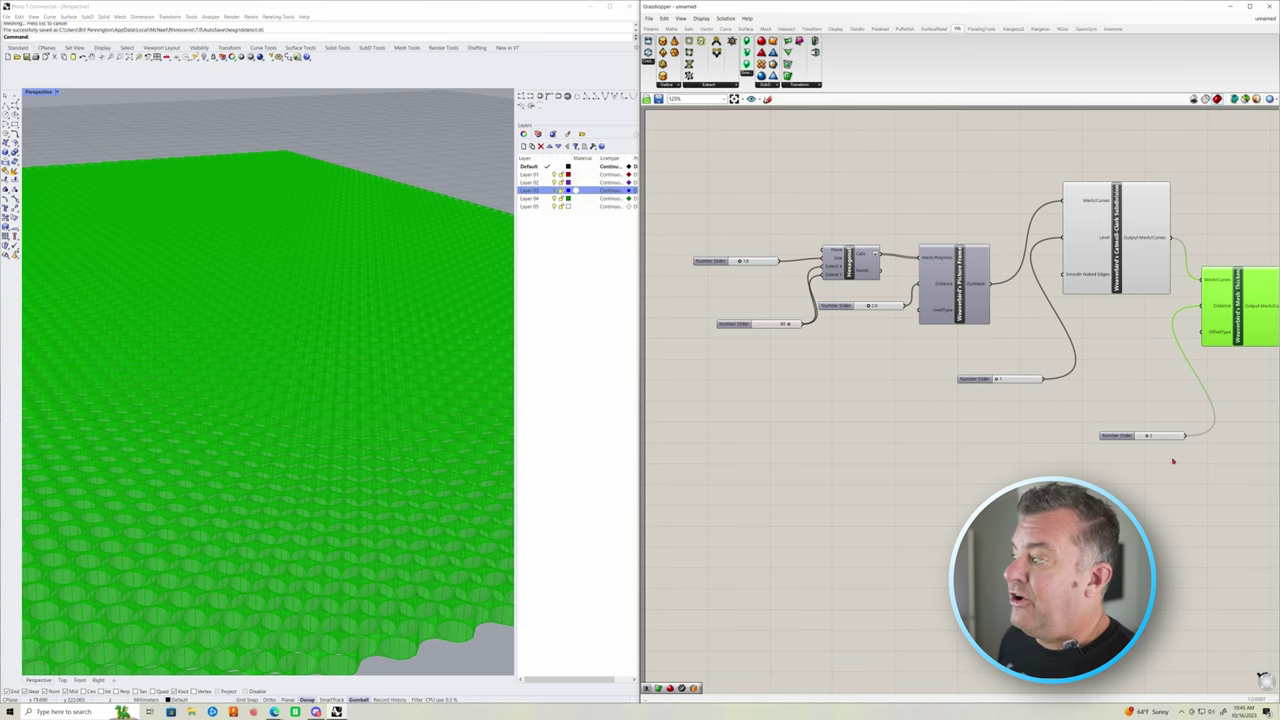
Bake the thickened round-hole mesh onto Layer 04 and select that layer in the layer list
scroll(437, 549, "down", 3)
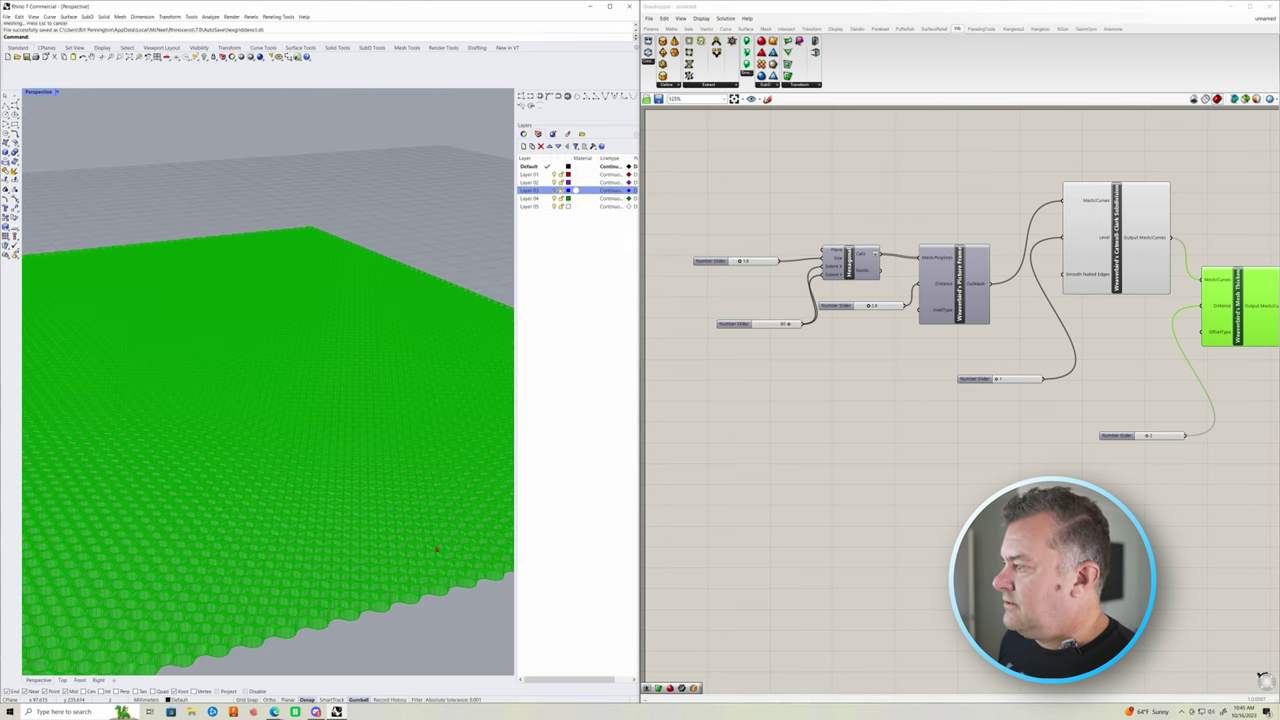
right_click_drag(437, 549, 307, 572)
scroll(307, 572, "up", 6)
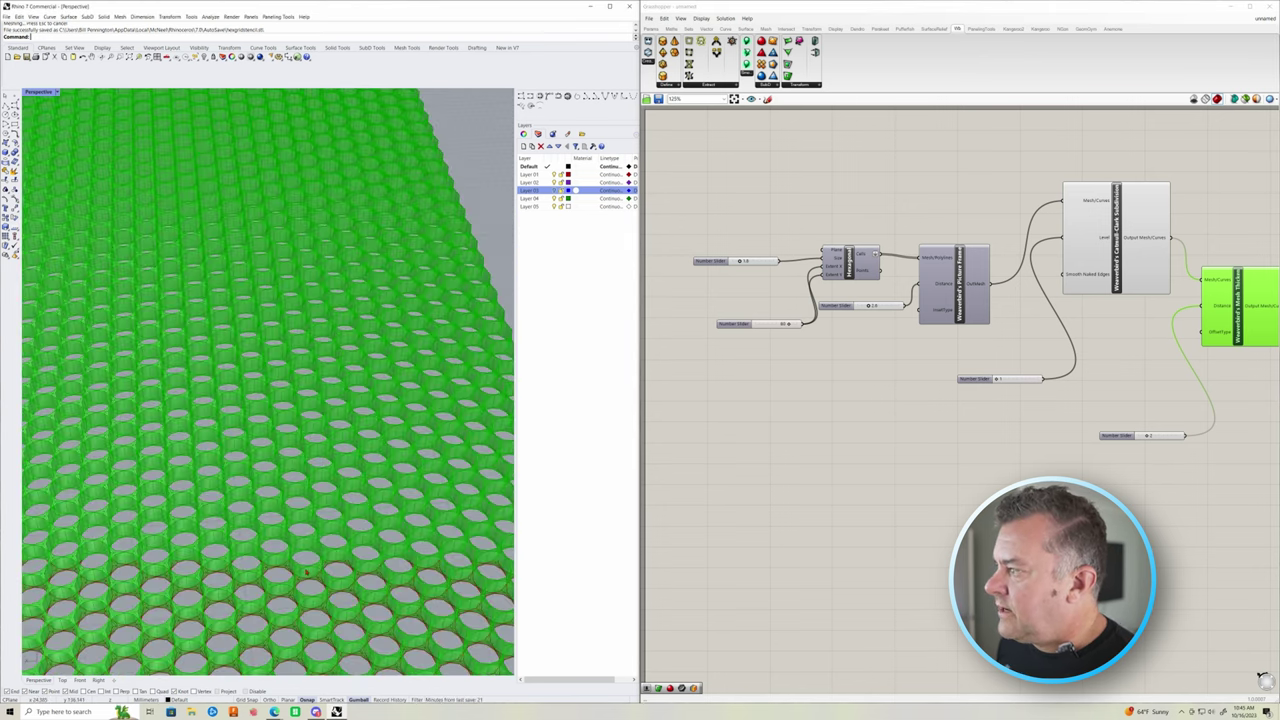
scroll(307, 572, "down", 4)
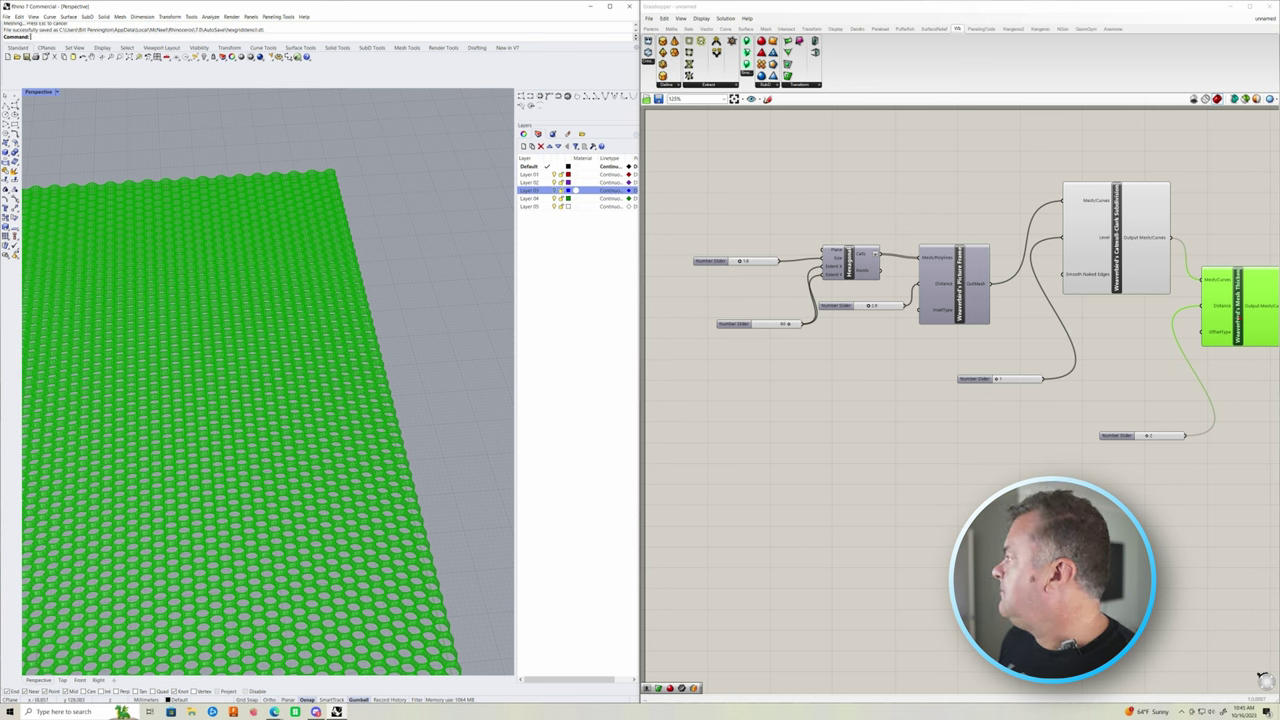
right_click(1237, 317)
left_click(1215, 347)
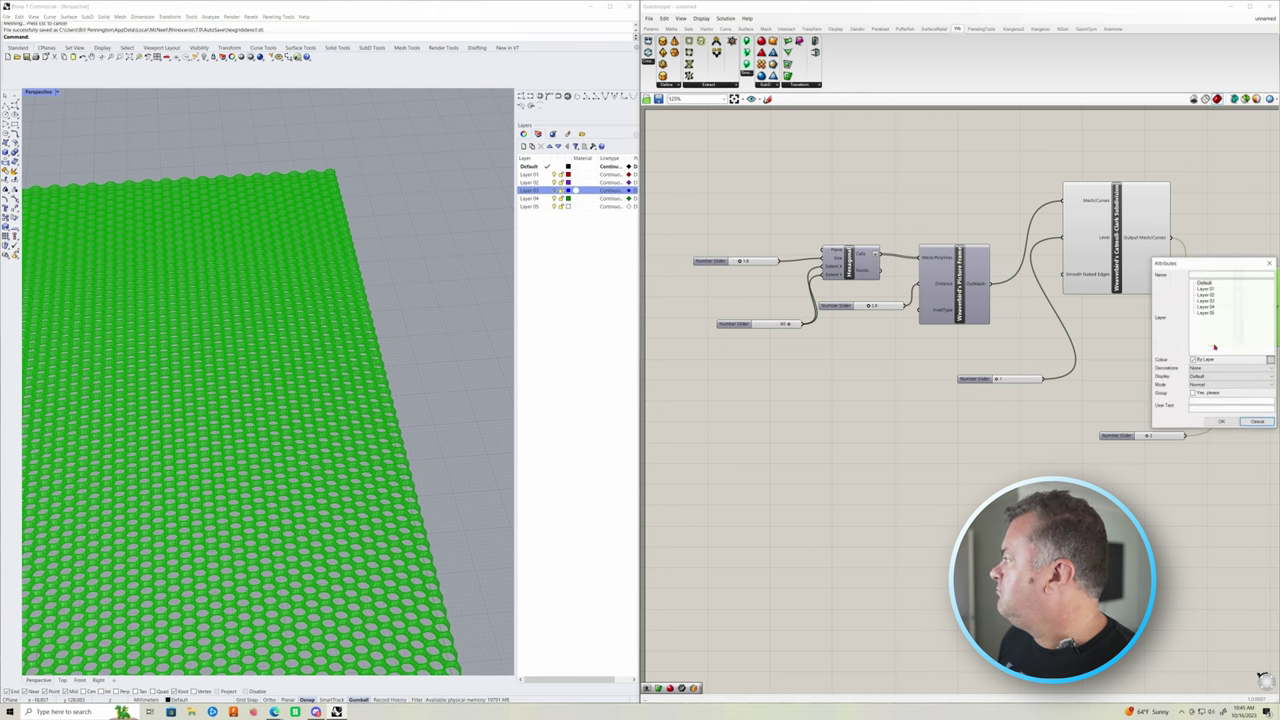
left_click(1210, 307)
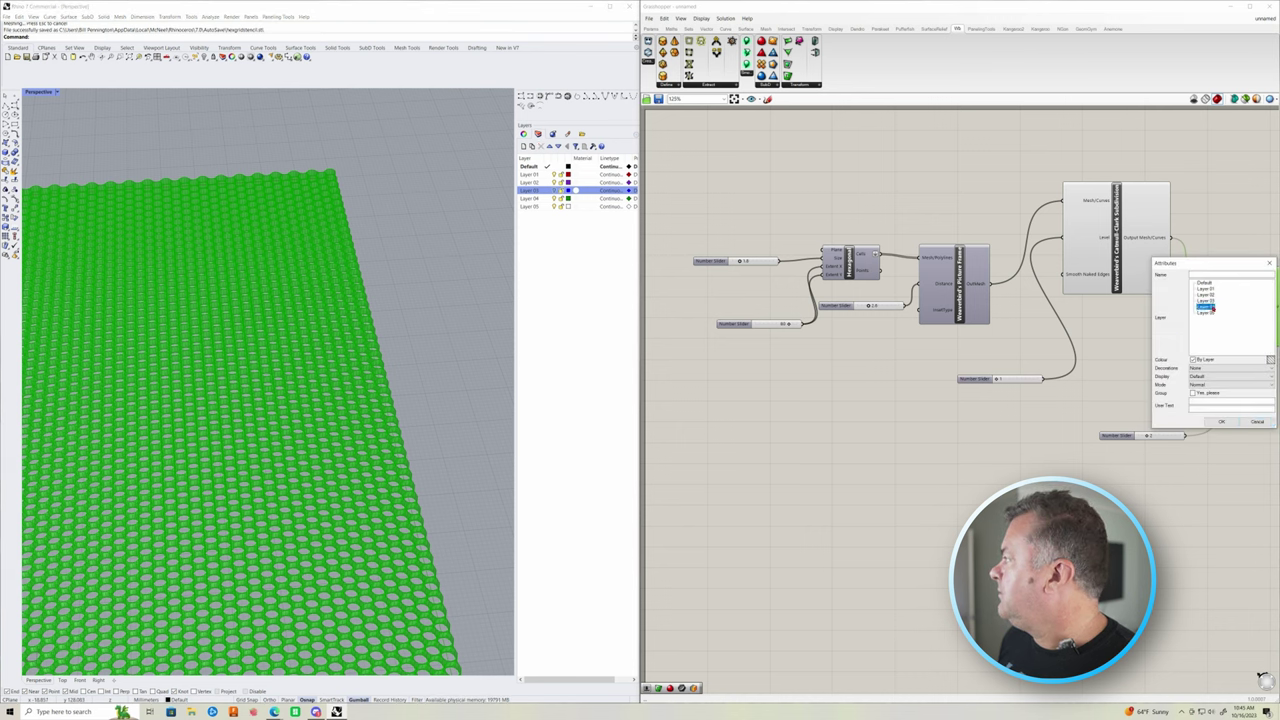
left_click(1219, 421)
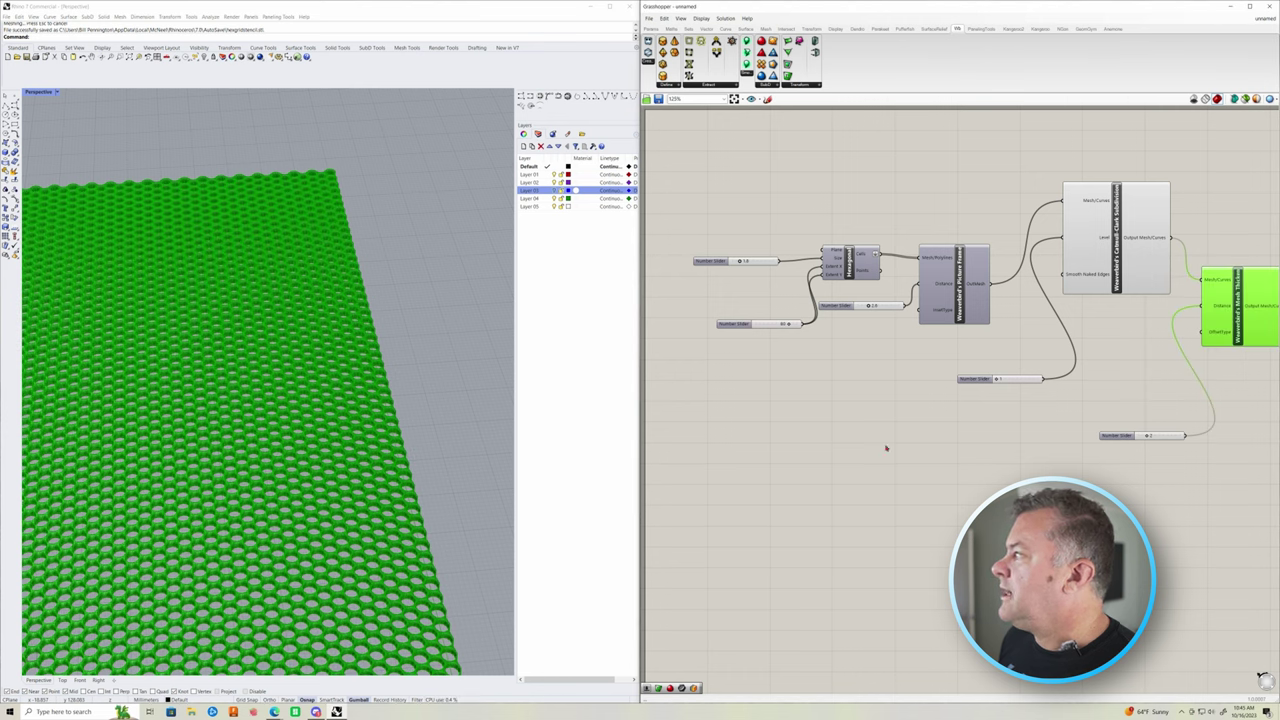
left_click(528, 198)
left_click(553, 190)
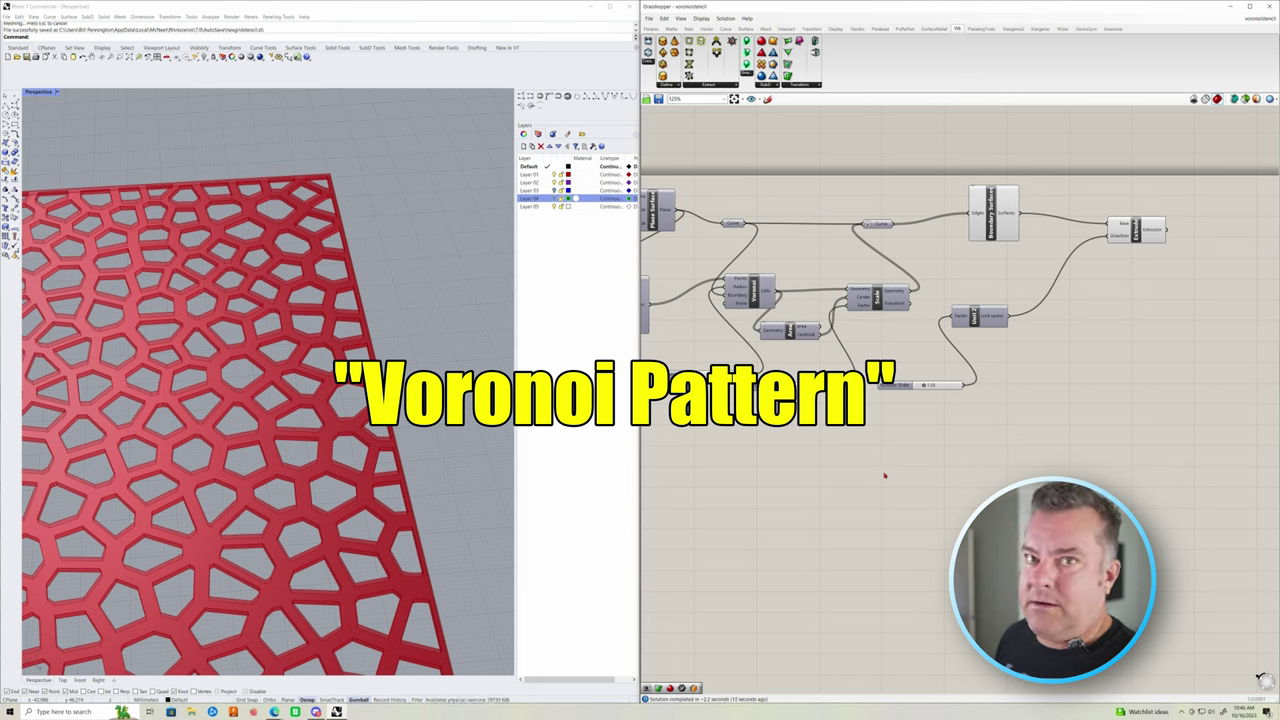
In the Voronoi definition, nudge the Area component and set the number slider feeding Unit Z's Factor to 1.52
scroll(884, 480, "down", 3)
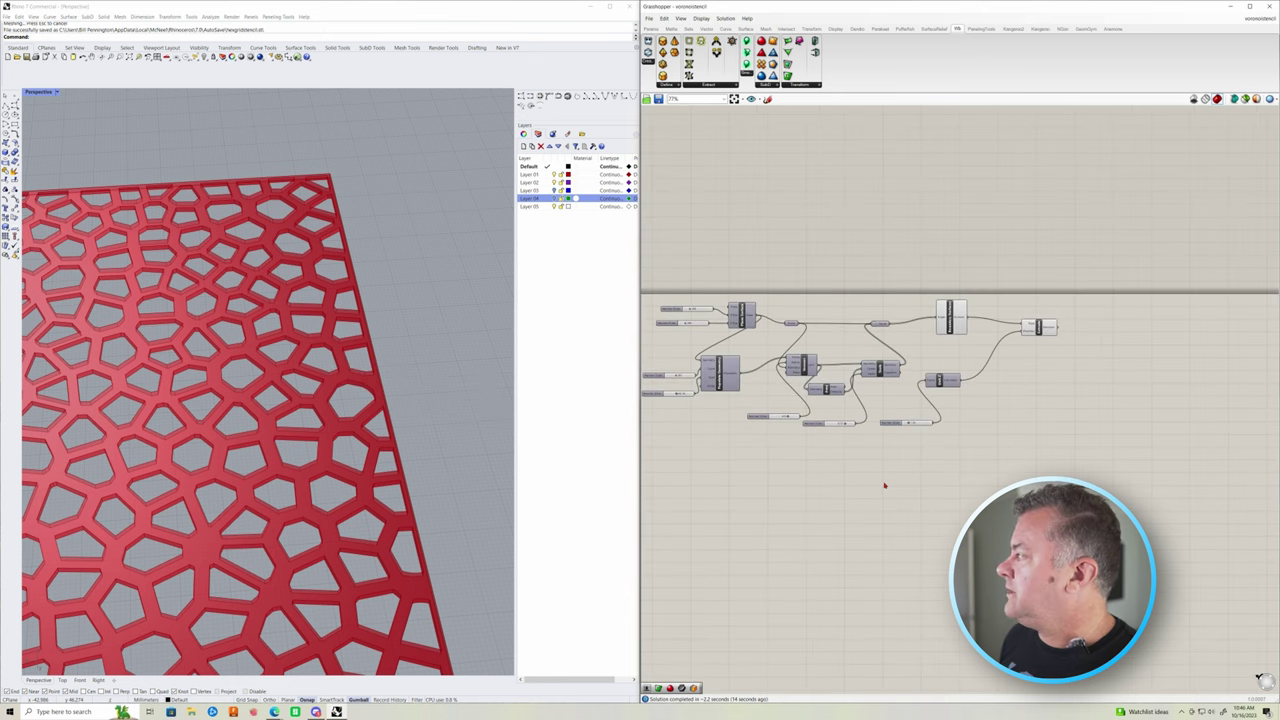
middle_click(785, 502)
right_click_drag(857, 463, 935, 357)
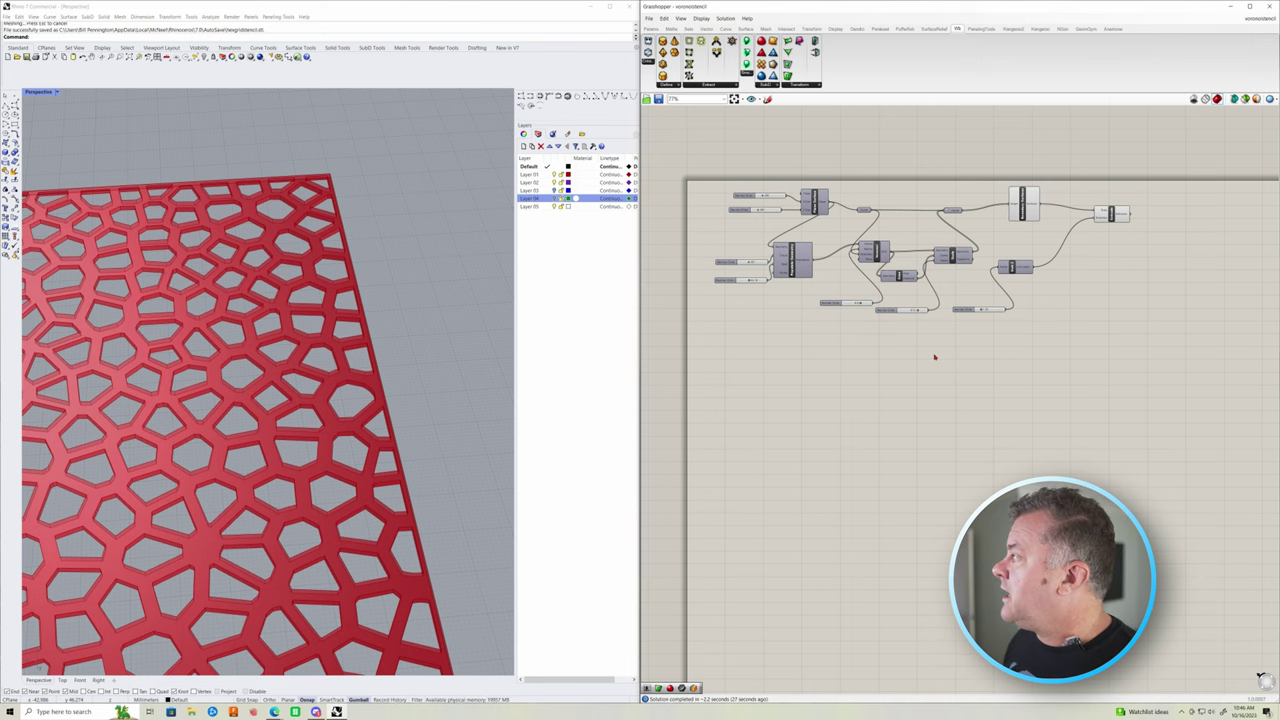
scroll(923, 330, "down", 1)
scroll(926, 329, "up", 4)
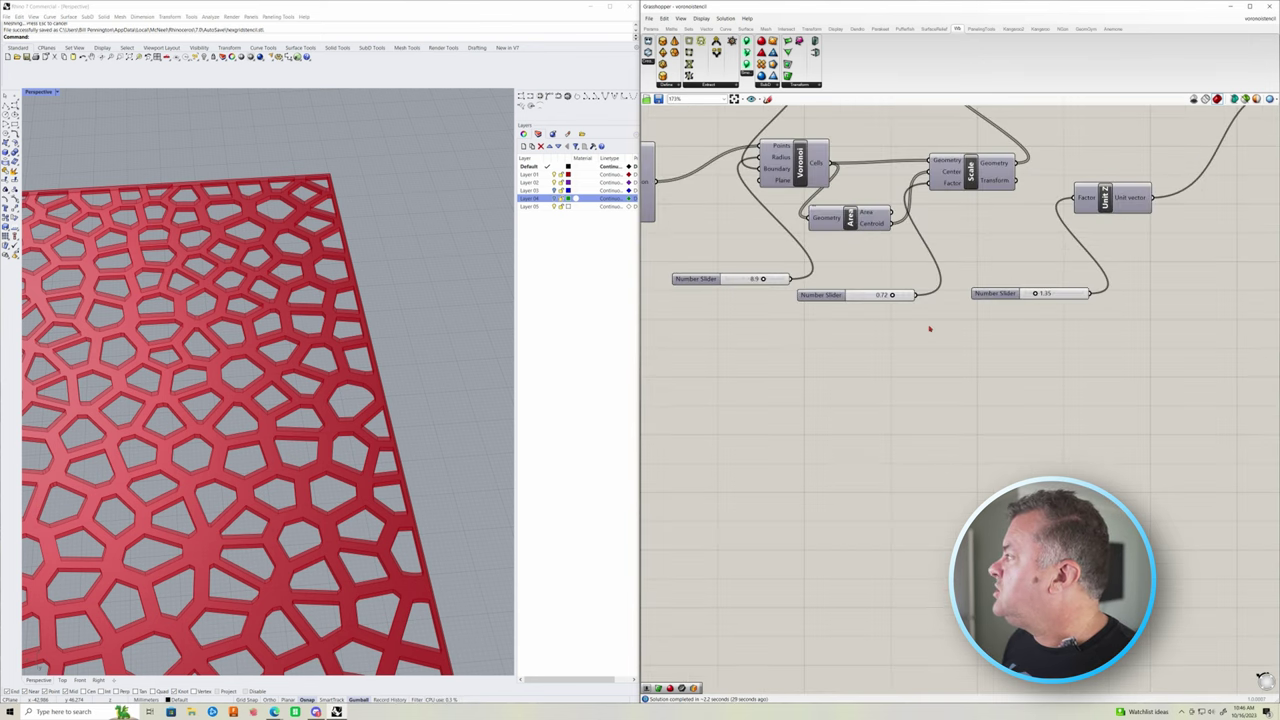
scroll(930, 328, "up", 1)
left_click_drag(836, 200, 853, 200)
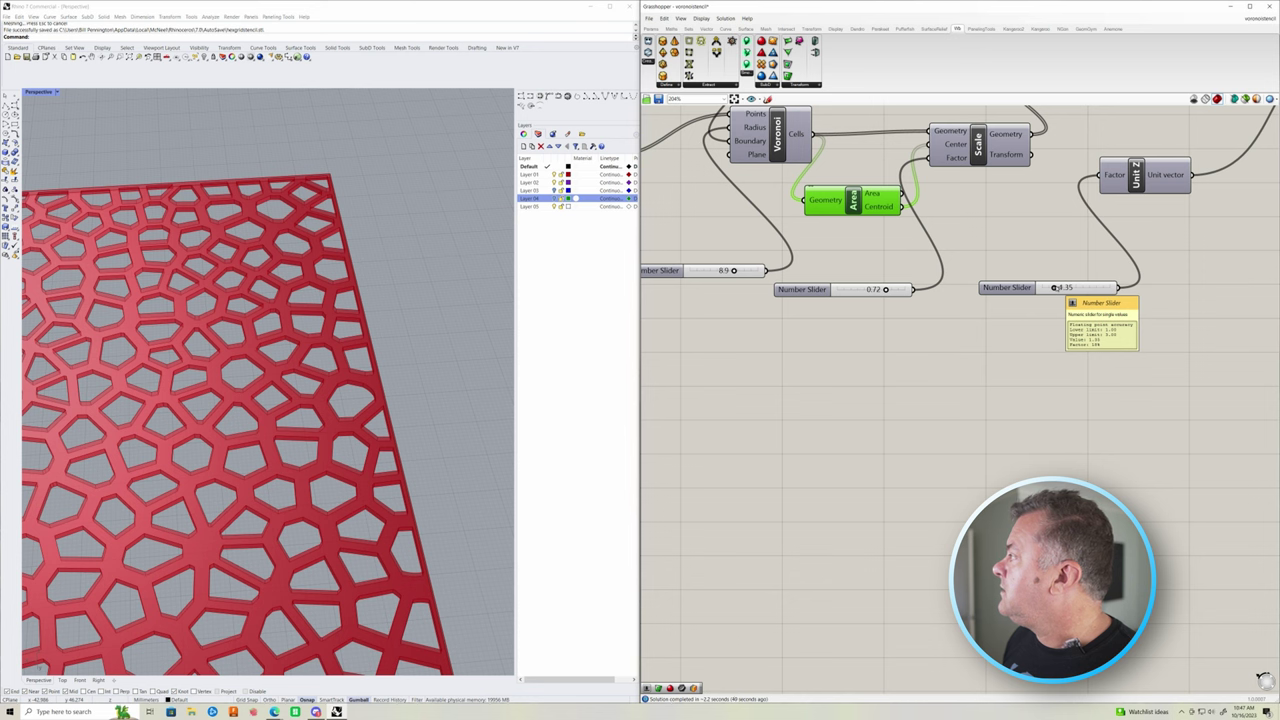
left_click_drag(1054, 287, 1064, 289)
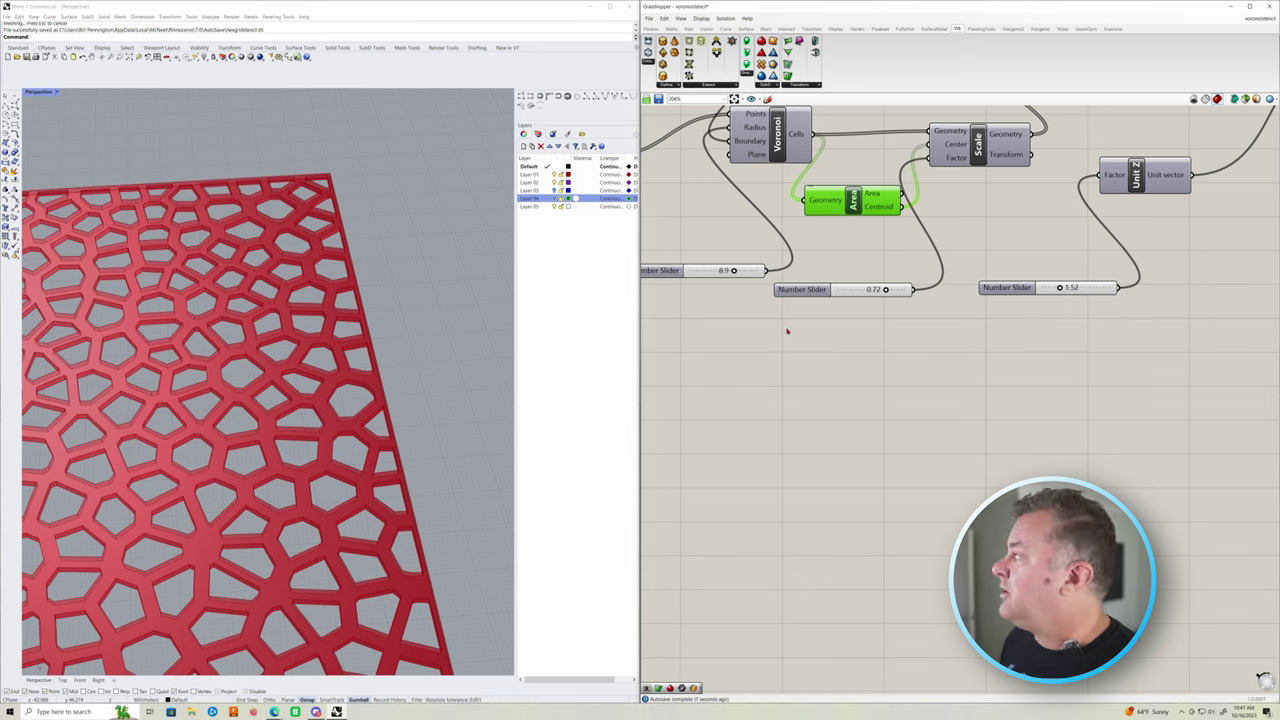
Set the slider feeding the Voronoi Radius to 5.1 and inspect the resulting holes in the Rhino perspective view
double_click(724, 270)
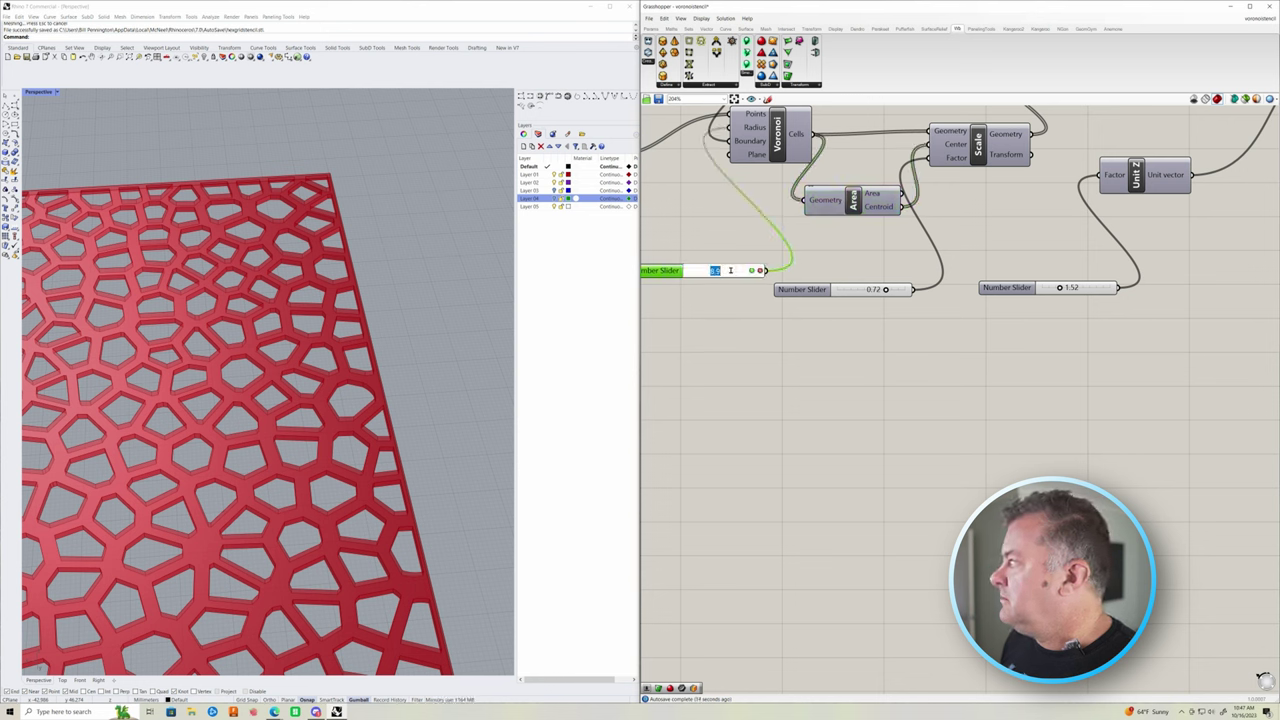
type("5.1")
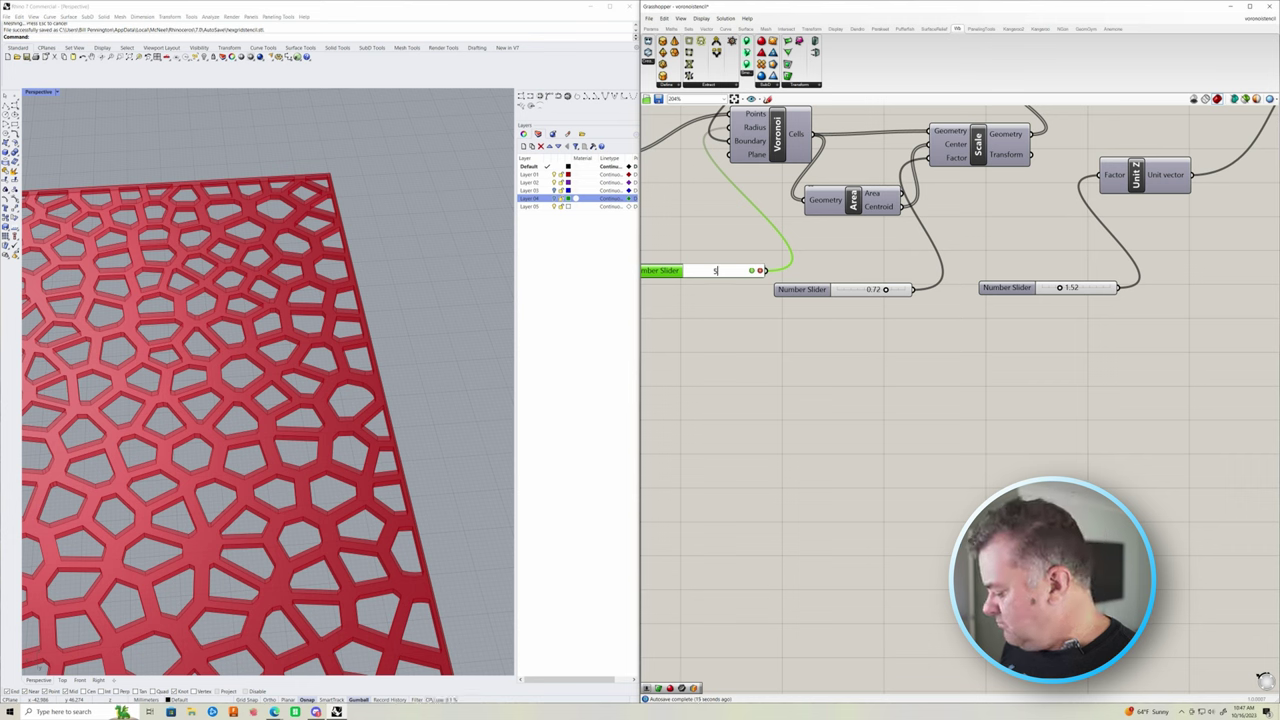
key("Return")
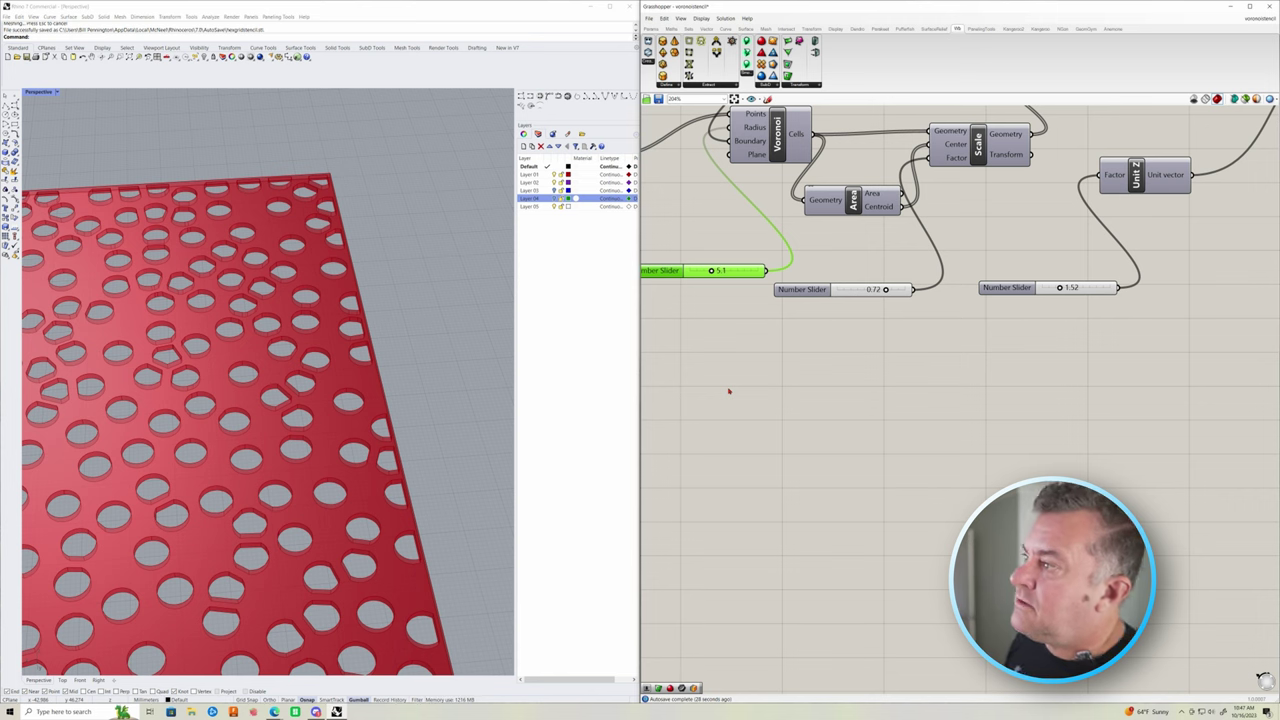
scroll(268, 414, "up", 6)
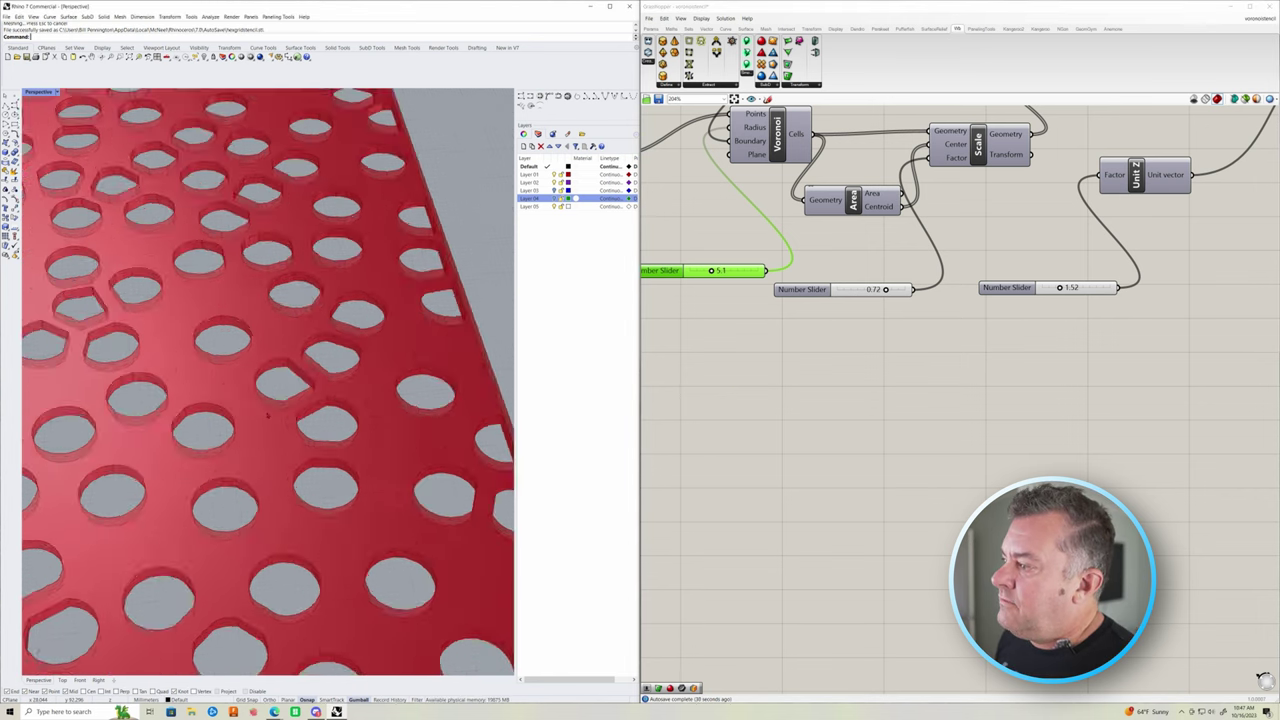
scroll(264, 417, "down", 6)
scroll(262, 412, "down", 3)
Set the slider feeding the Voronoi Radius to 6.4
double_click(716, 270)
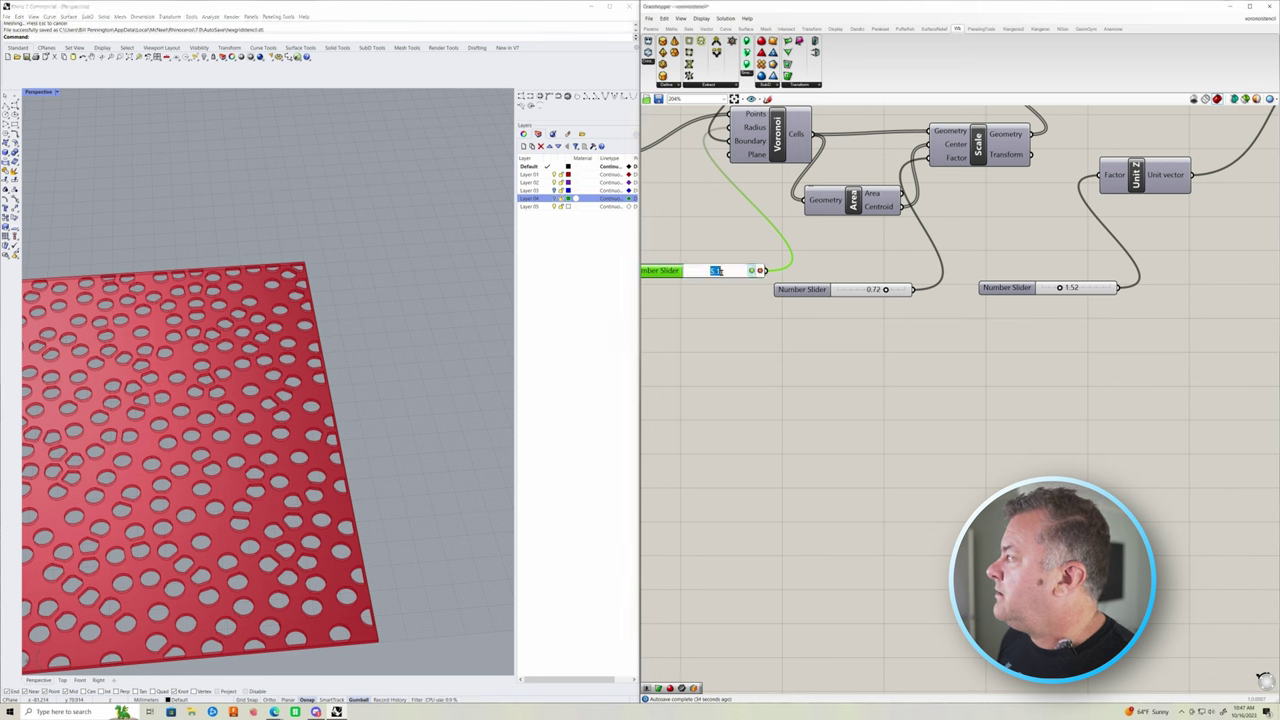
type("6.")
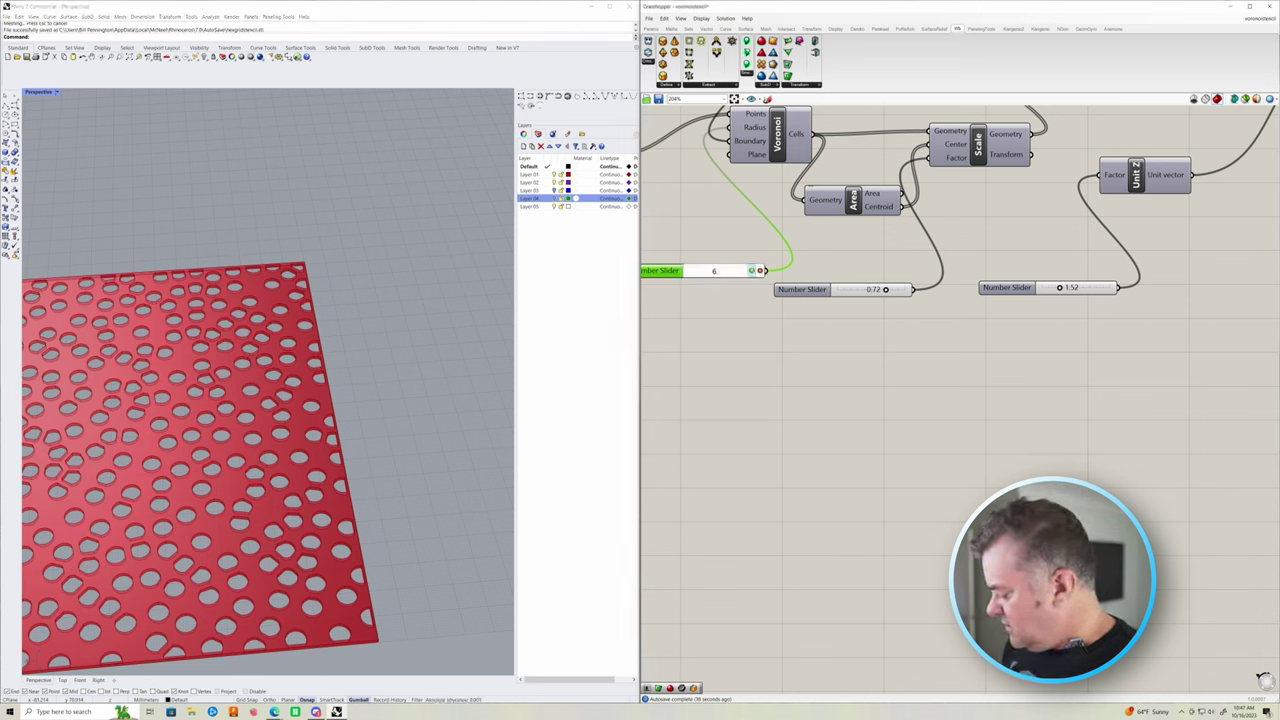
type("4")
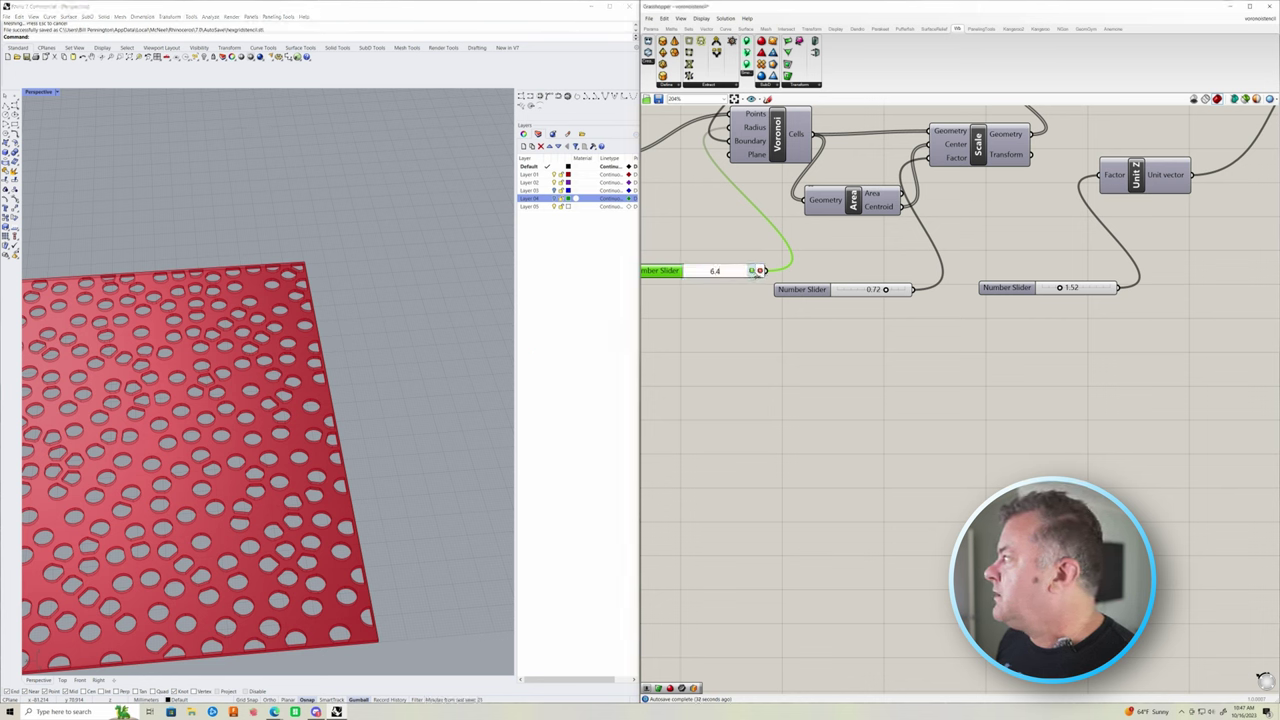
key("Return")
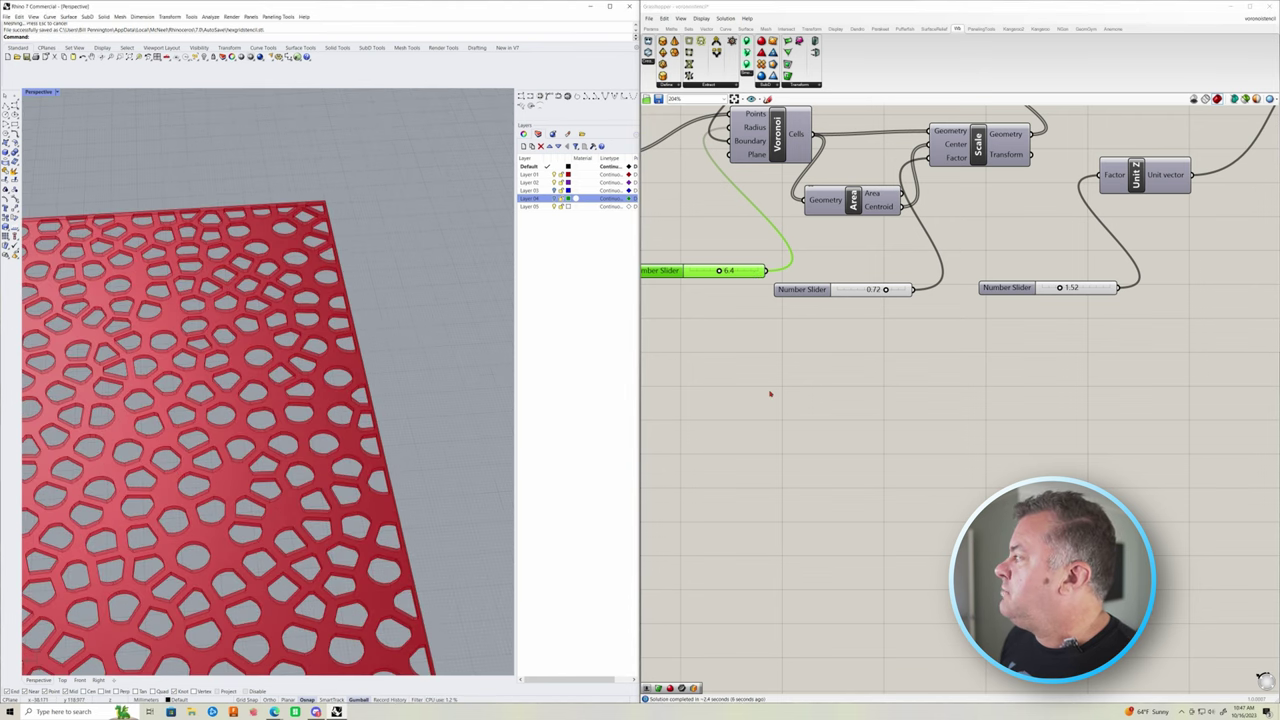
Nudge the Populate Geometry component and set its Count slider to 292 and its Seed slider to 22.15
right_click_drag(771, 397, 949, 543)
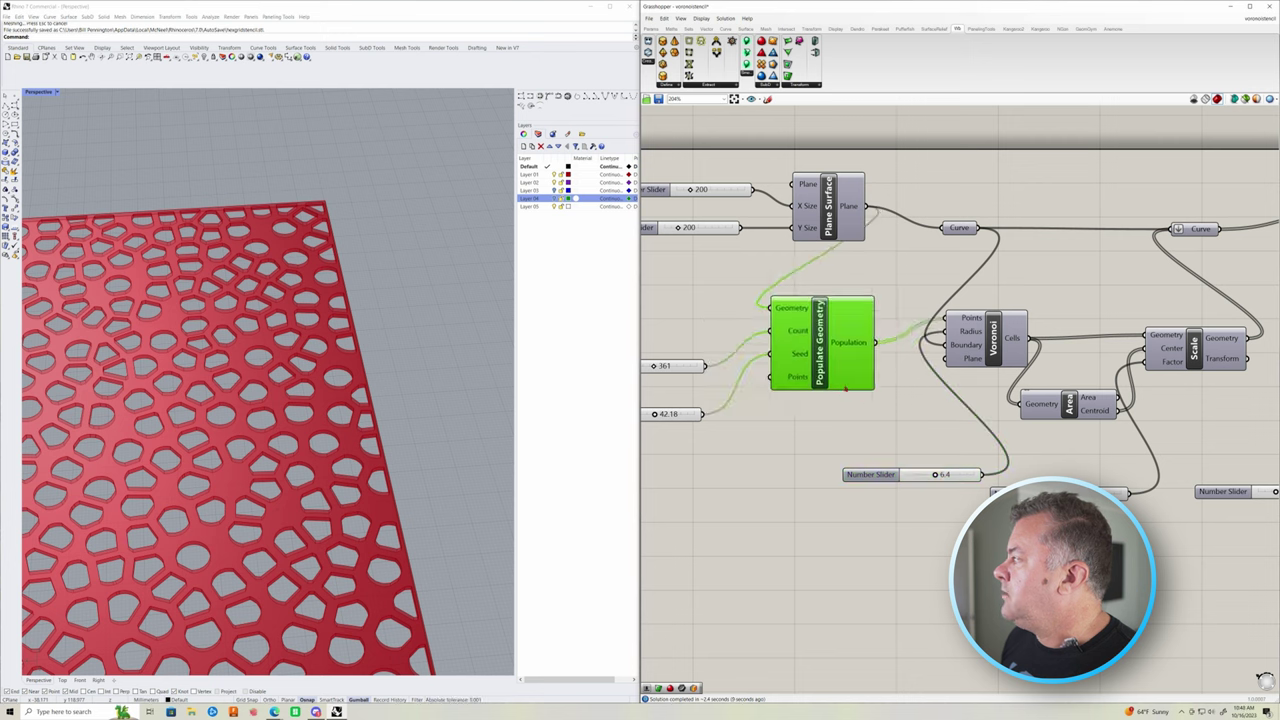
left_click_drag(846, 389, 868, 400)
scroll(810, 442, "down", 1)
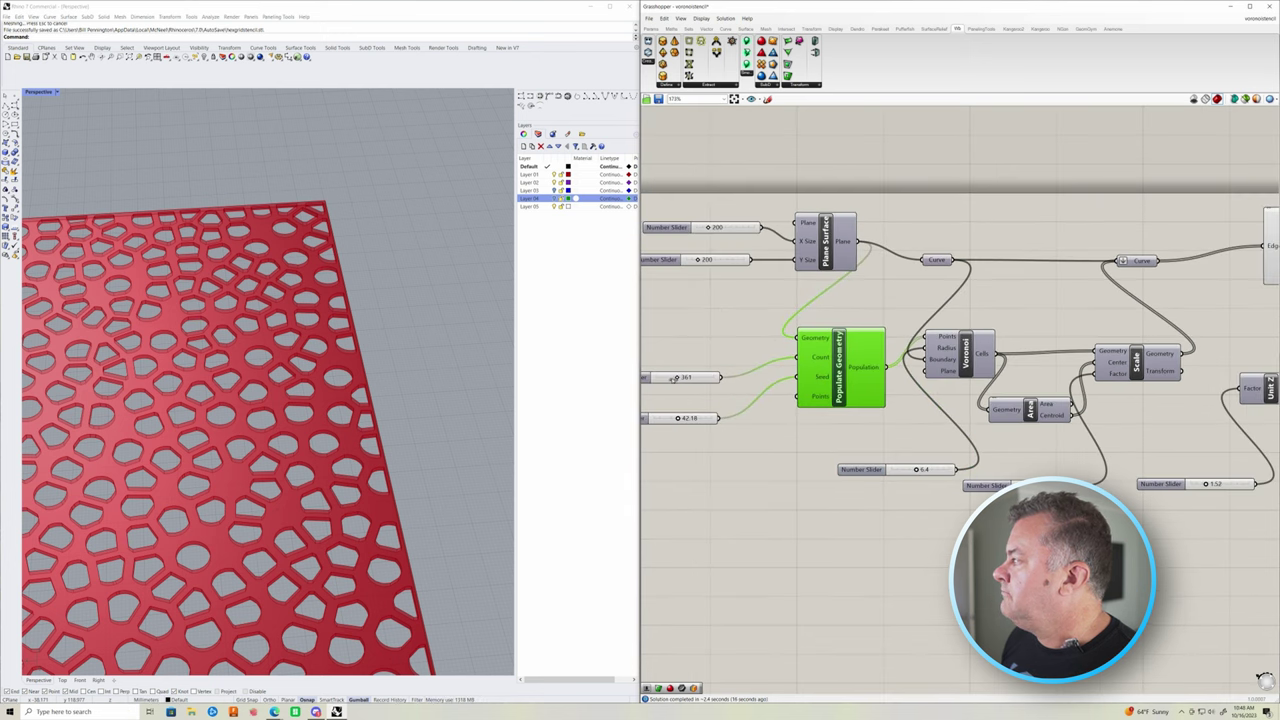
left_click_drag(673, 378, 666, 419)
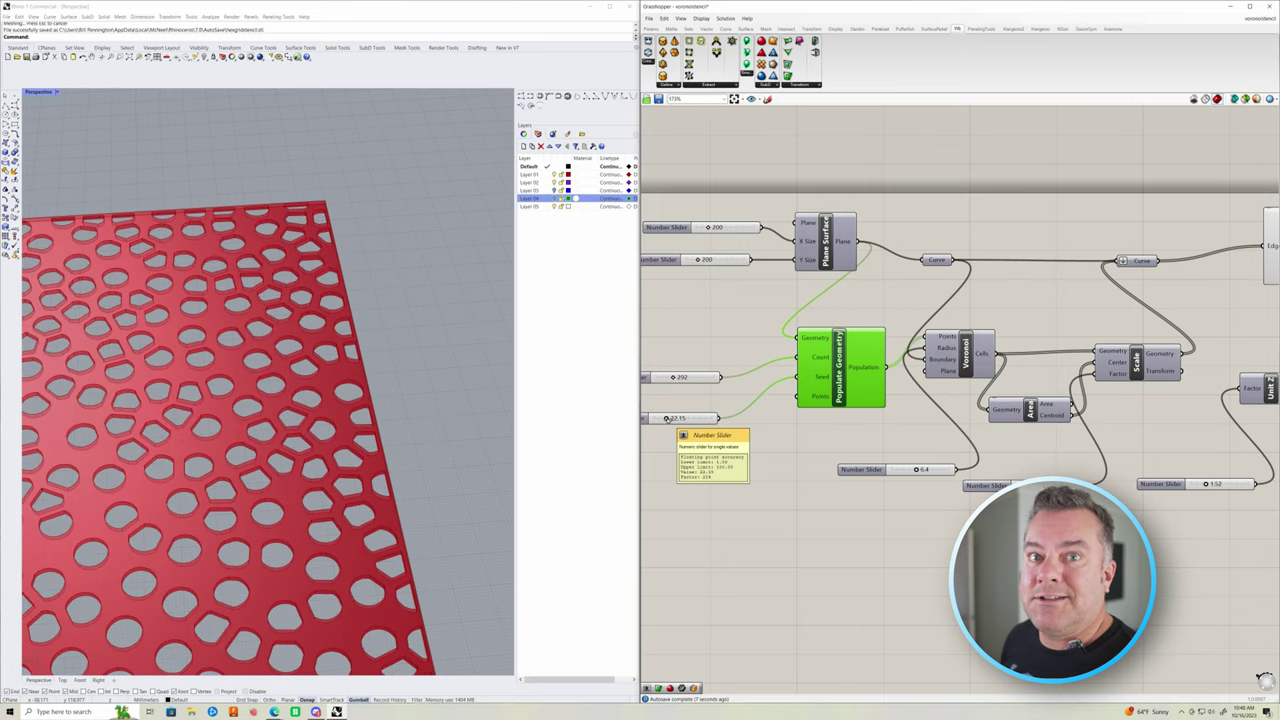